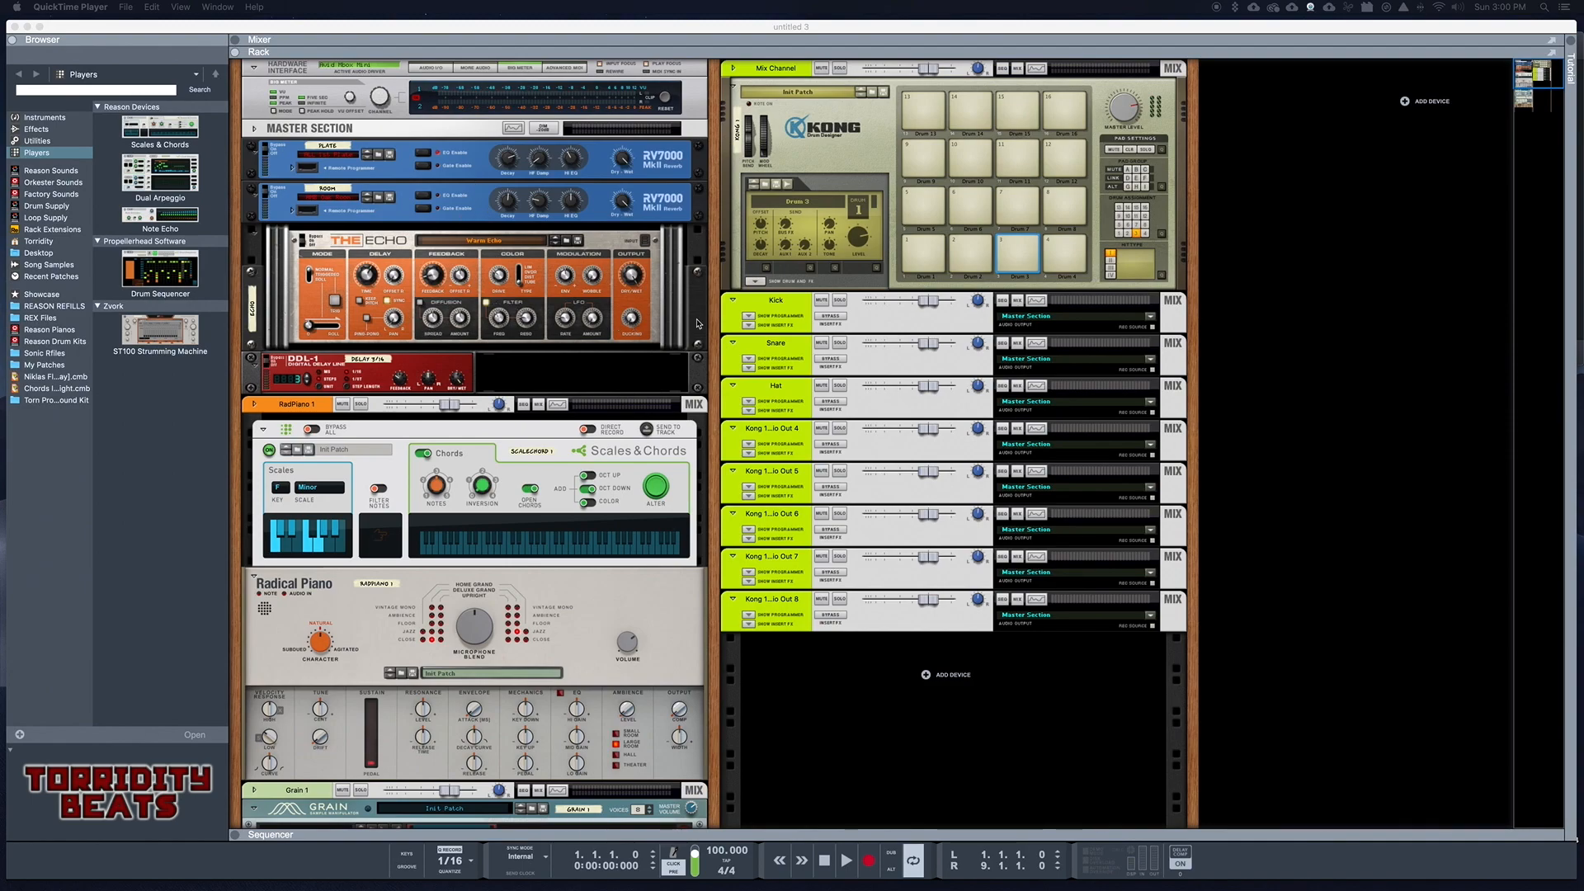
# Examine the mixer's channel strips and send section, and fold the mixer away again.
pyautogui.click(234, 40)
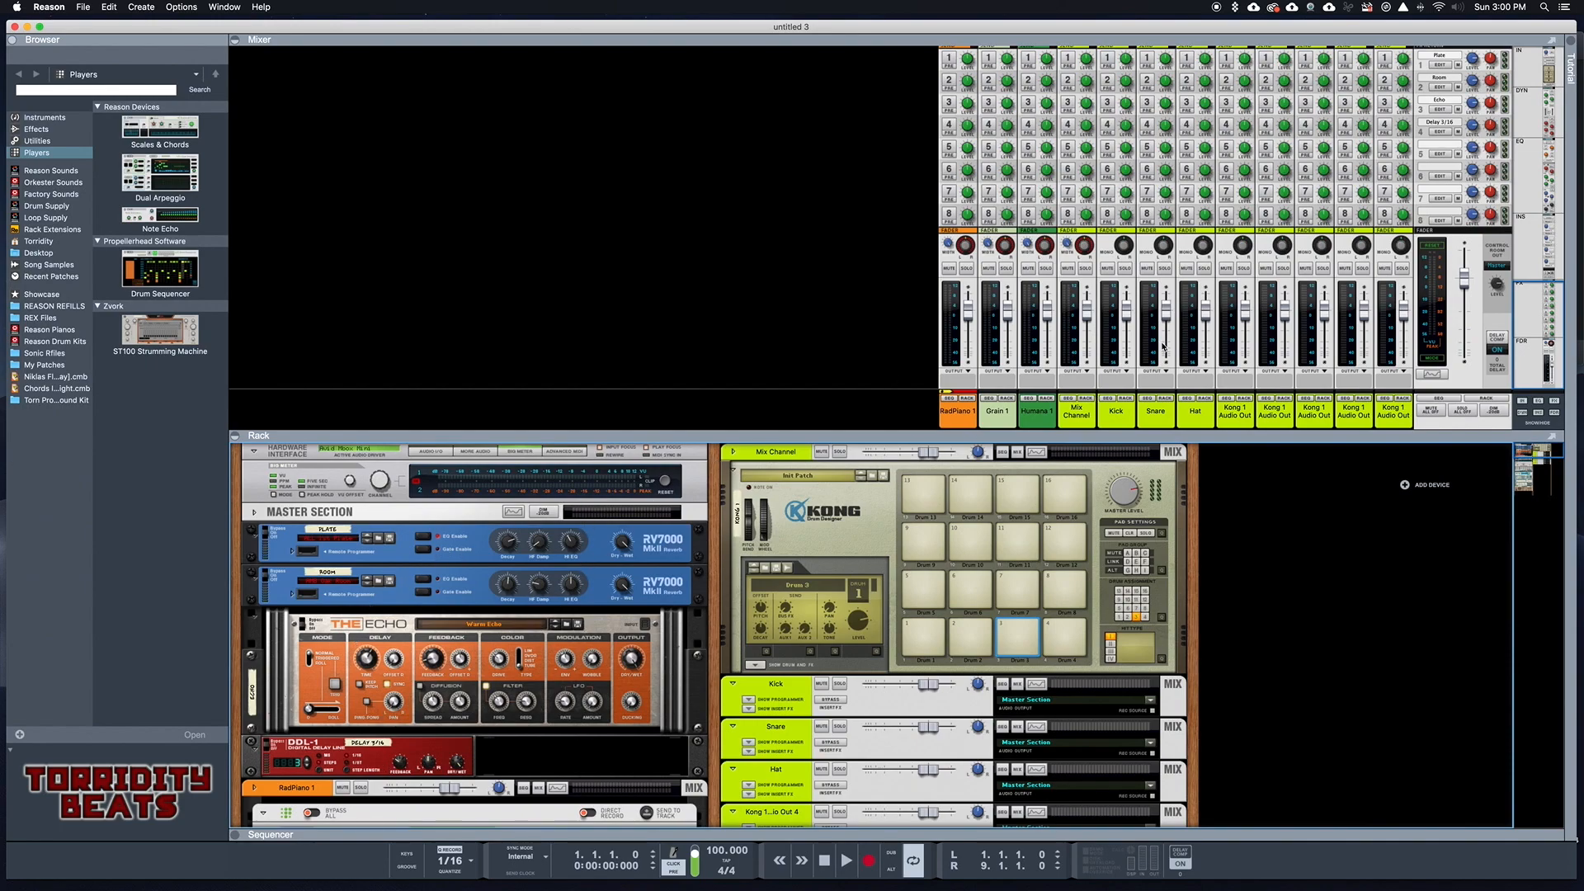
pyautogui.scroll(2, 1278, 245)
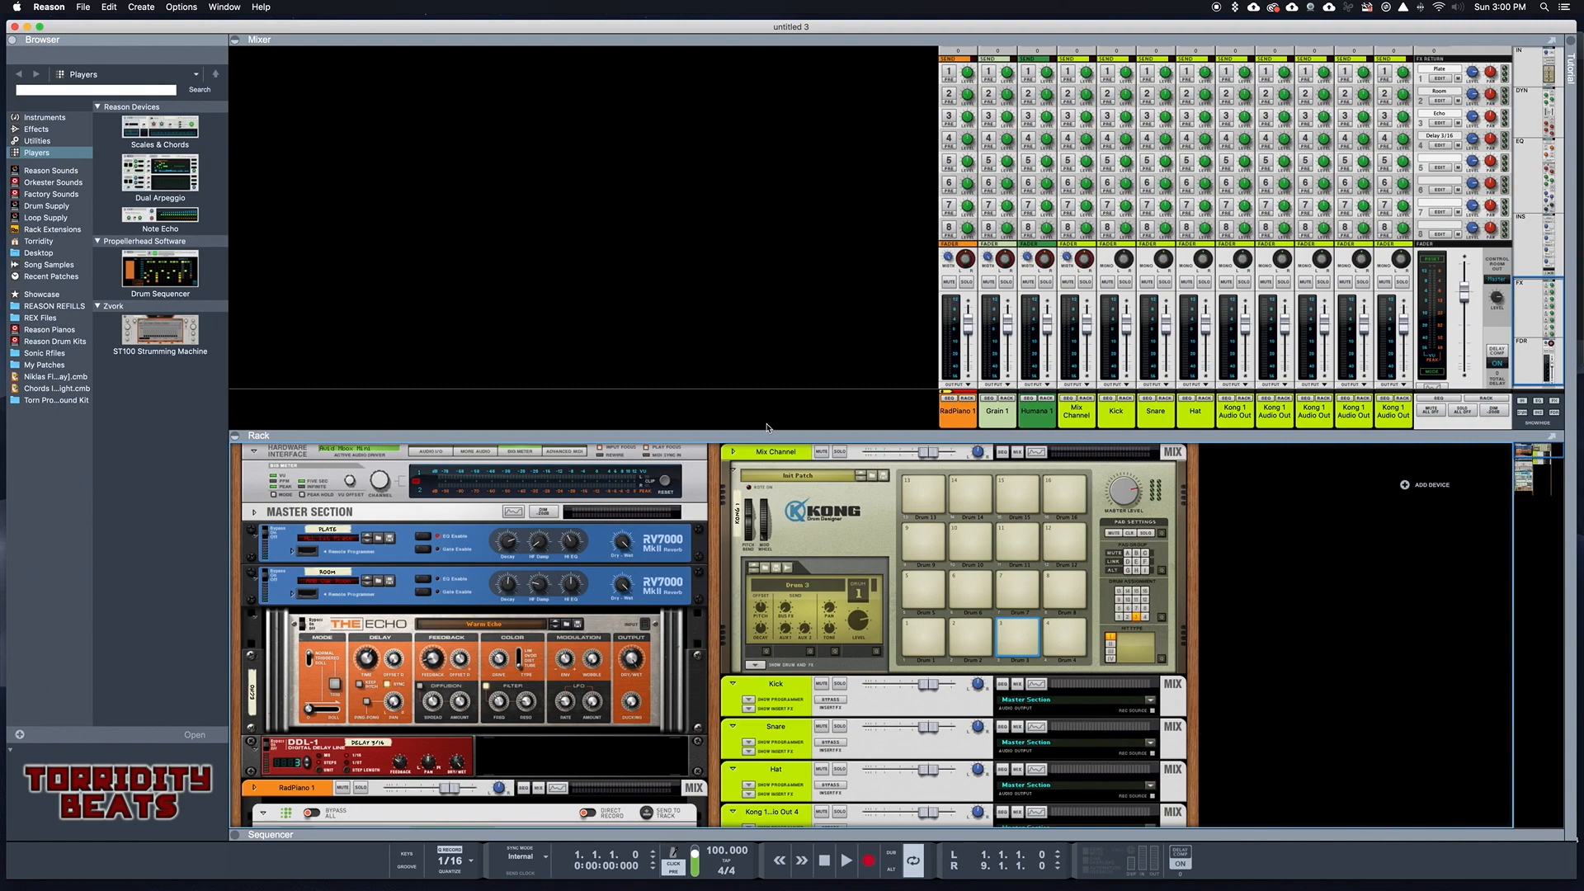
pyautogui.click(236, 41)
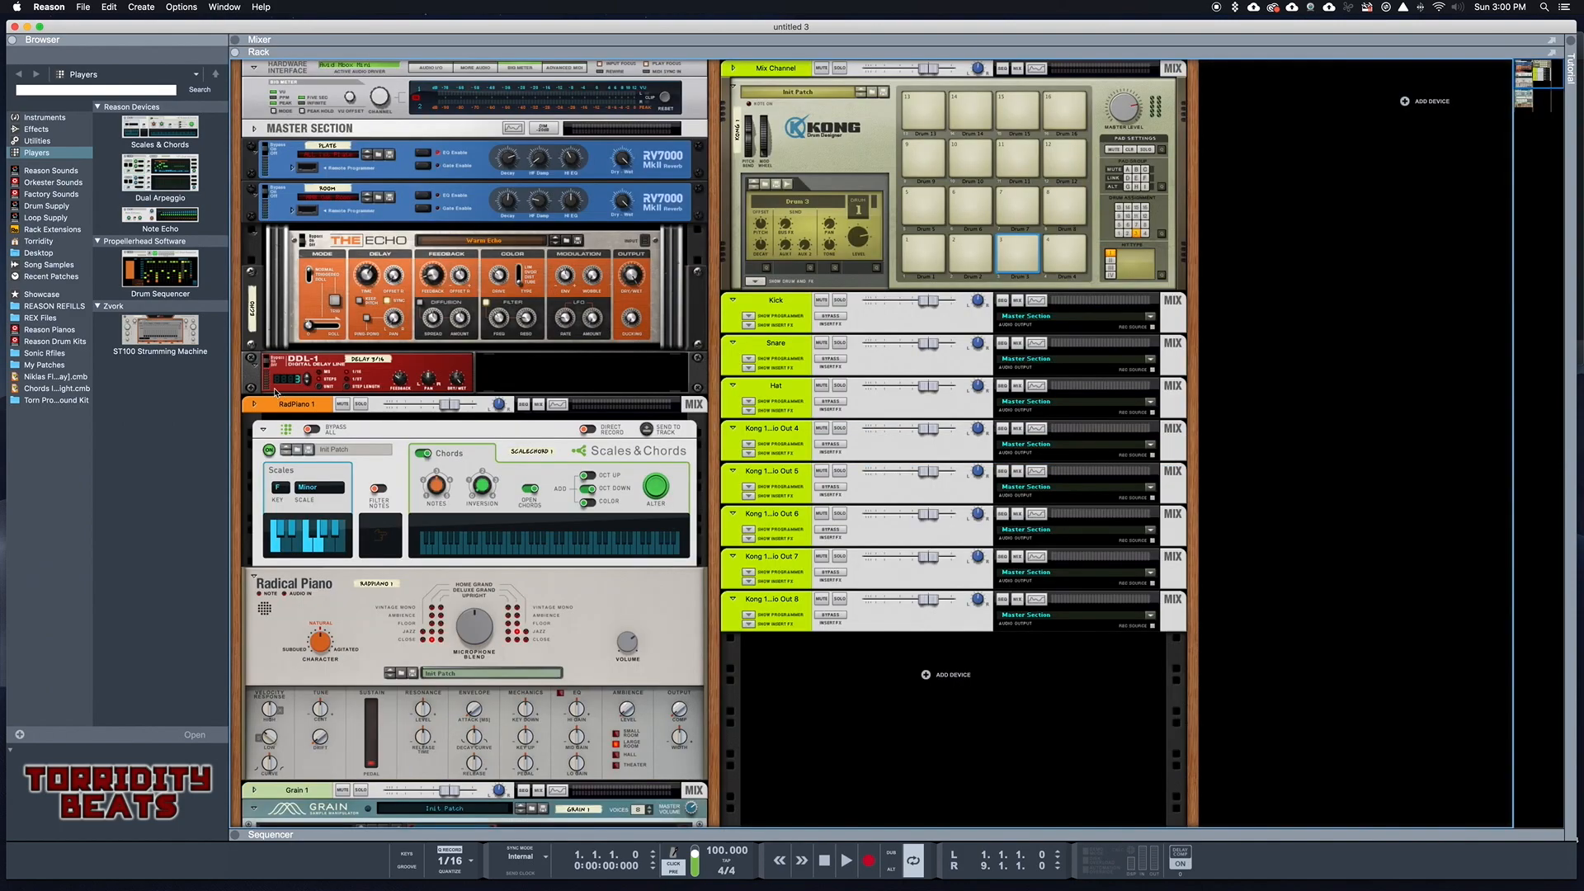
# Try the Lydian and Phrygian scales in the Scales & Chords player of Radical Piano.
pyautogui.scroll(-3, 413, 377)
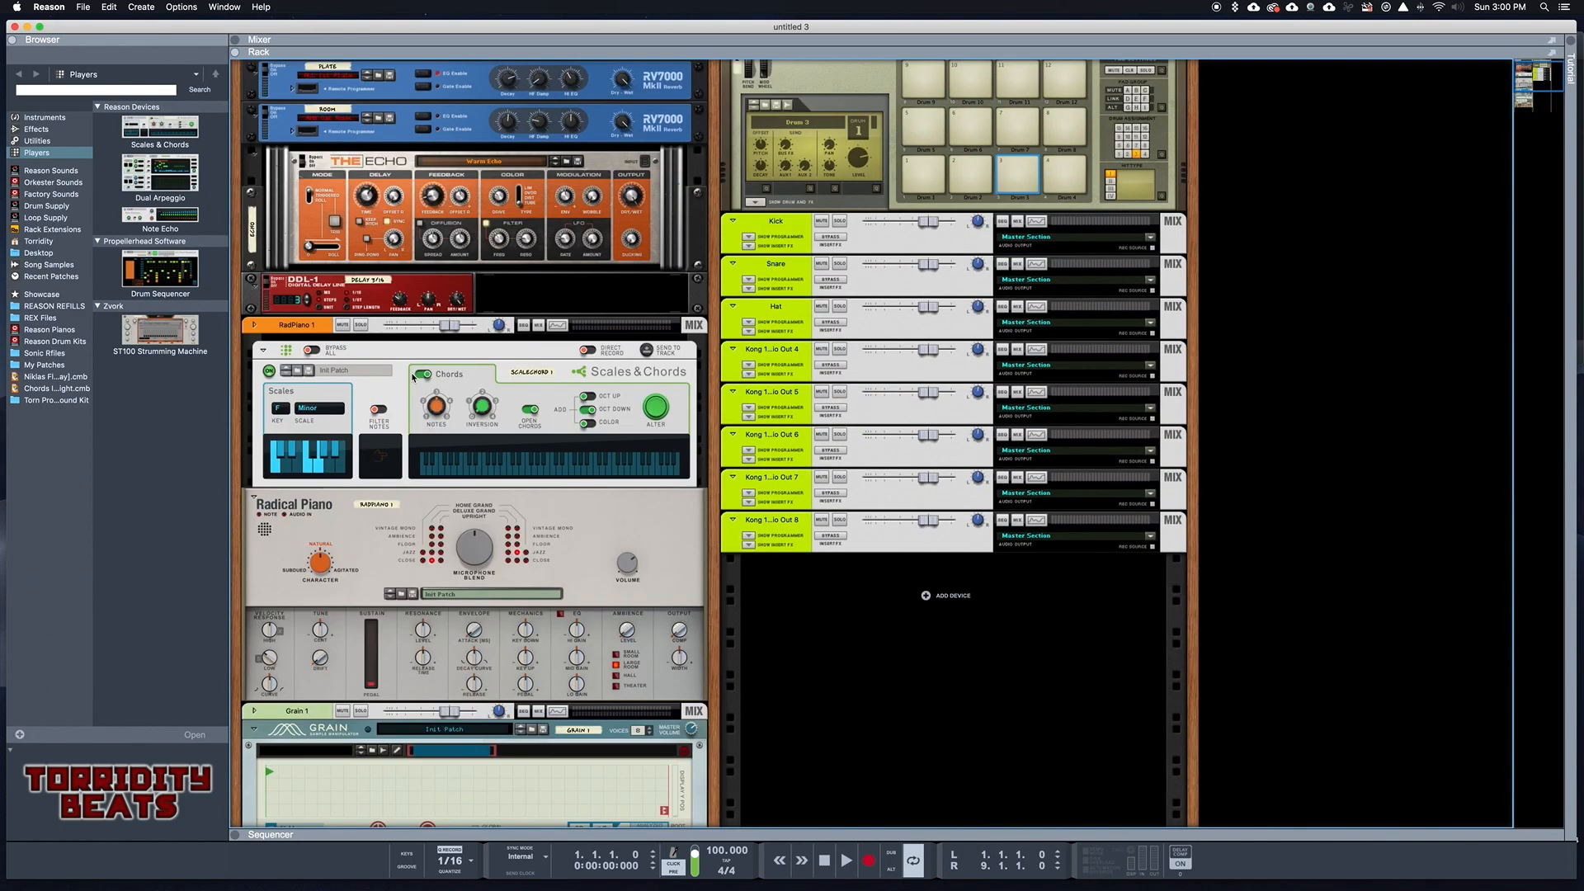
pyautogui.scroll(-2, 412, 377)
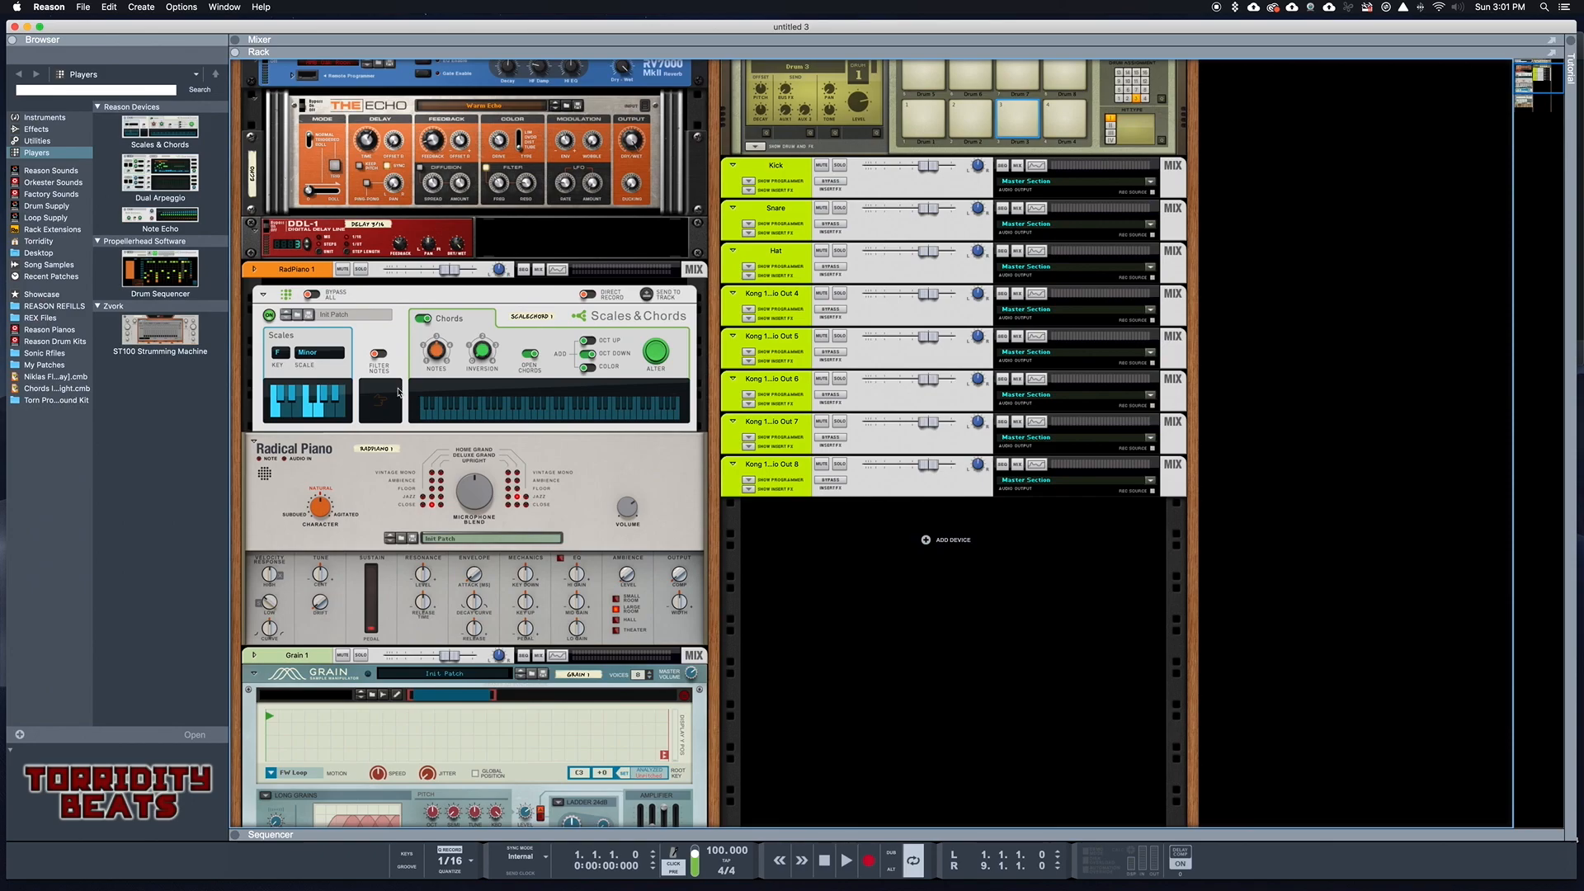
pyautogui.click(544, 401)
pyautogui.click(308, 355)
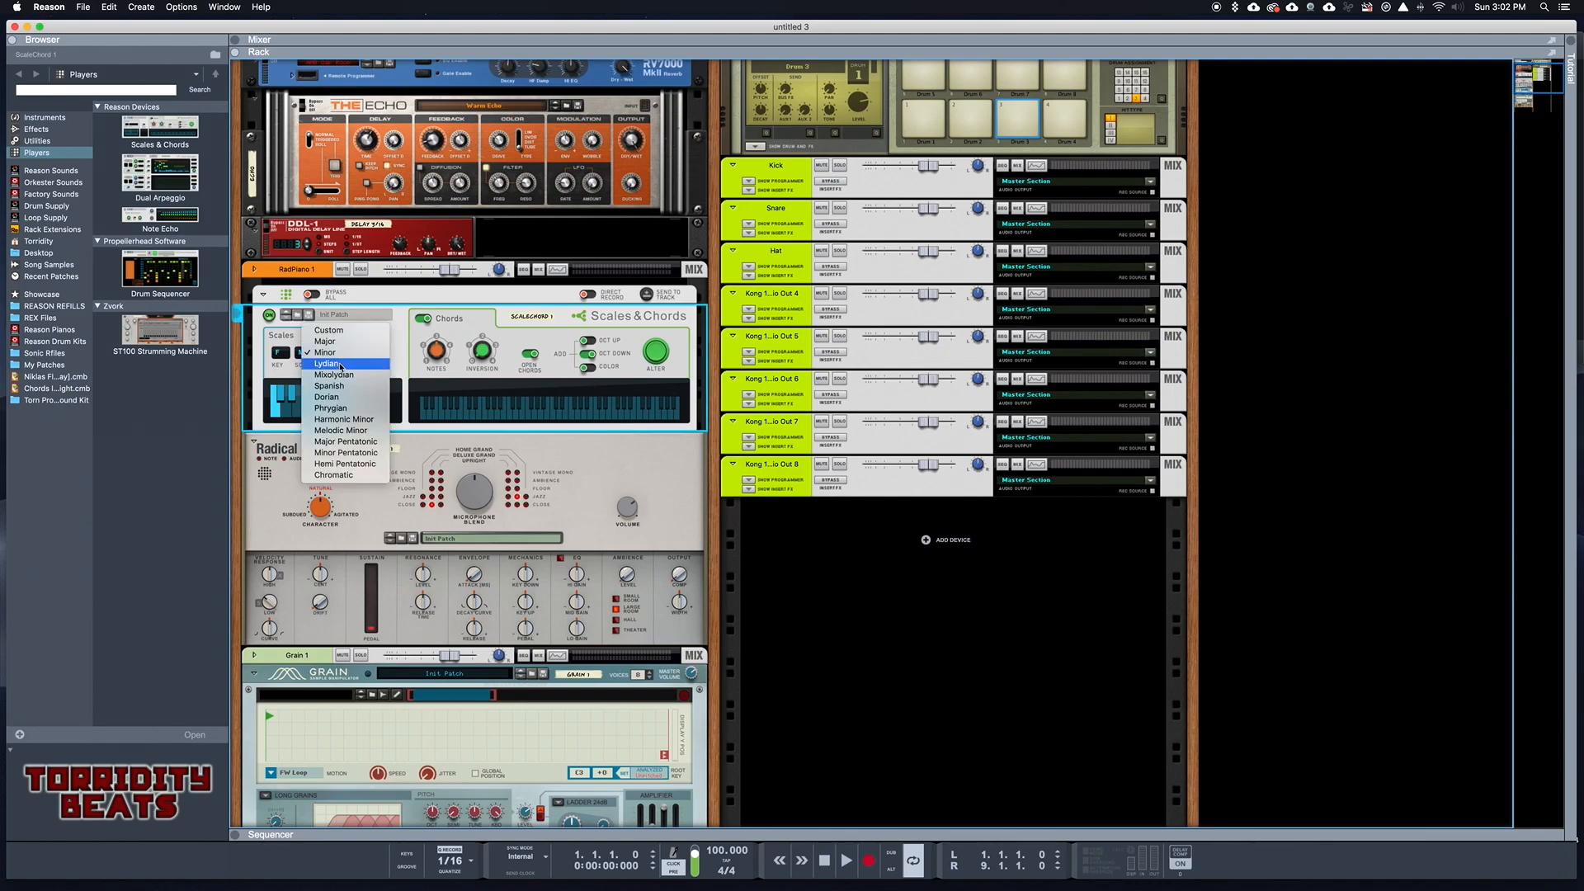
pyautogui.click(326, 363)
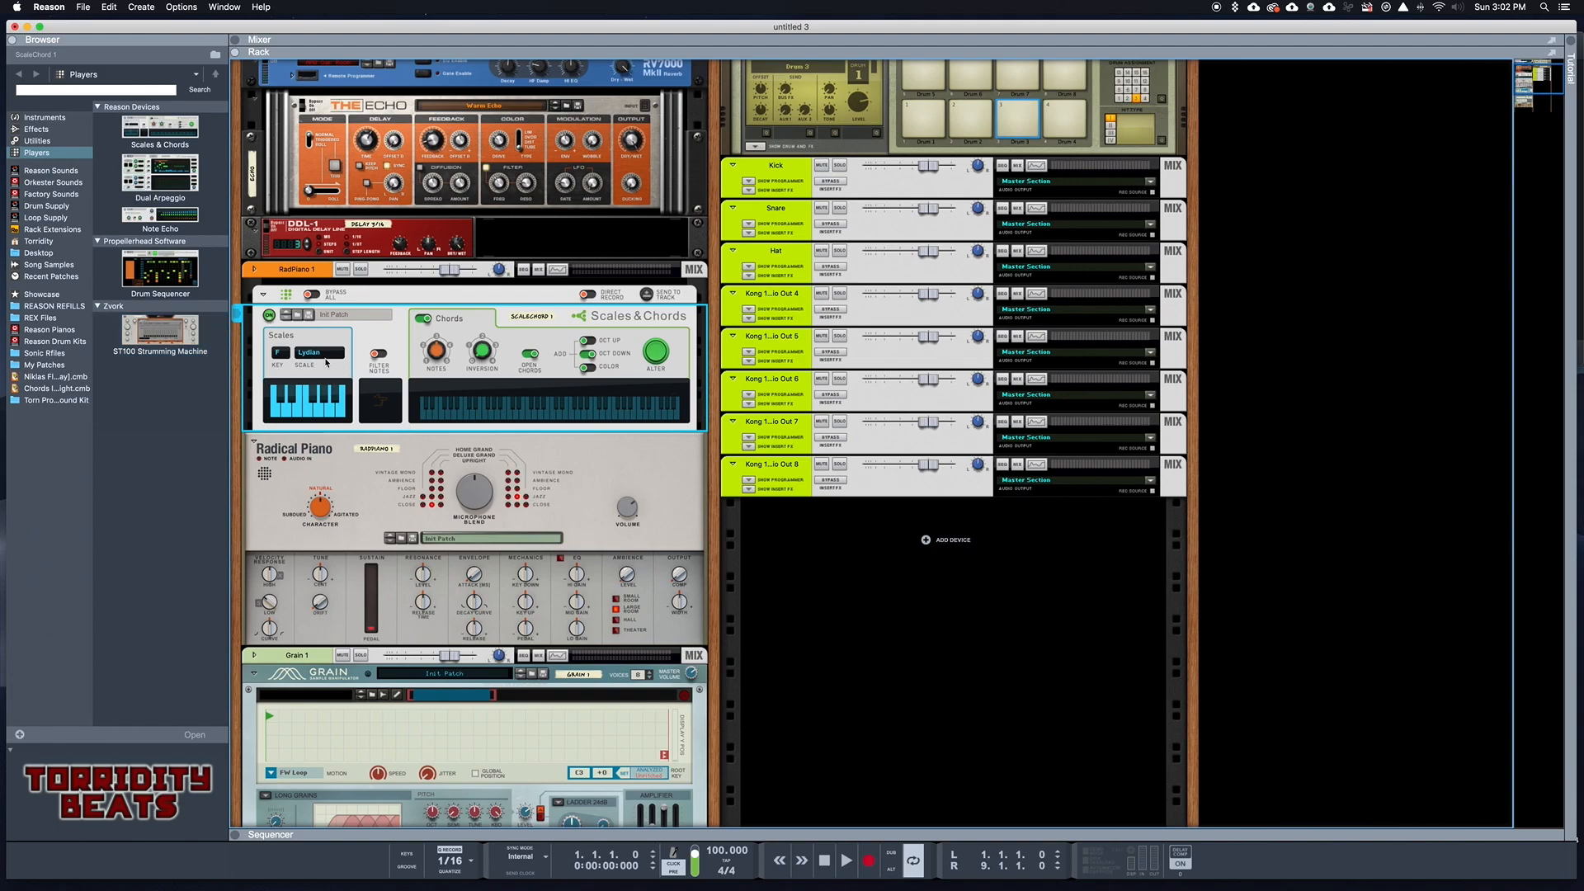
pyautogui.click(324, 356)
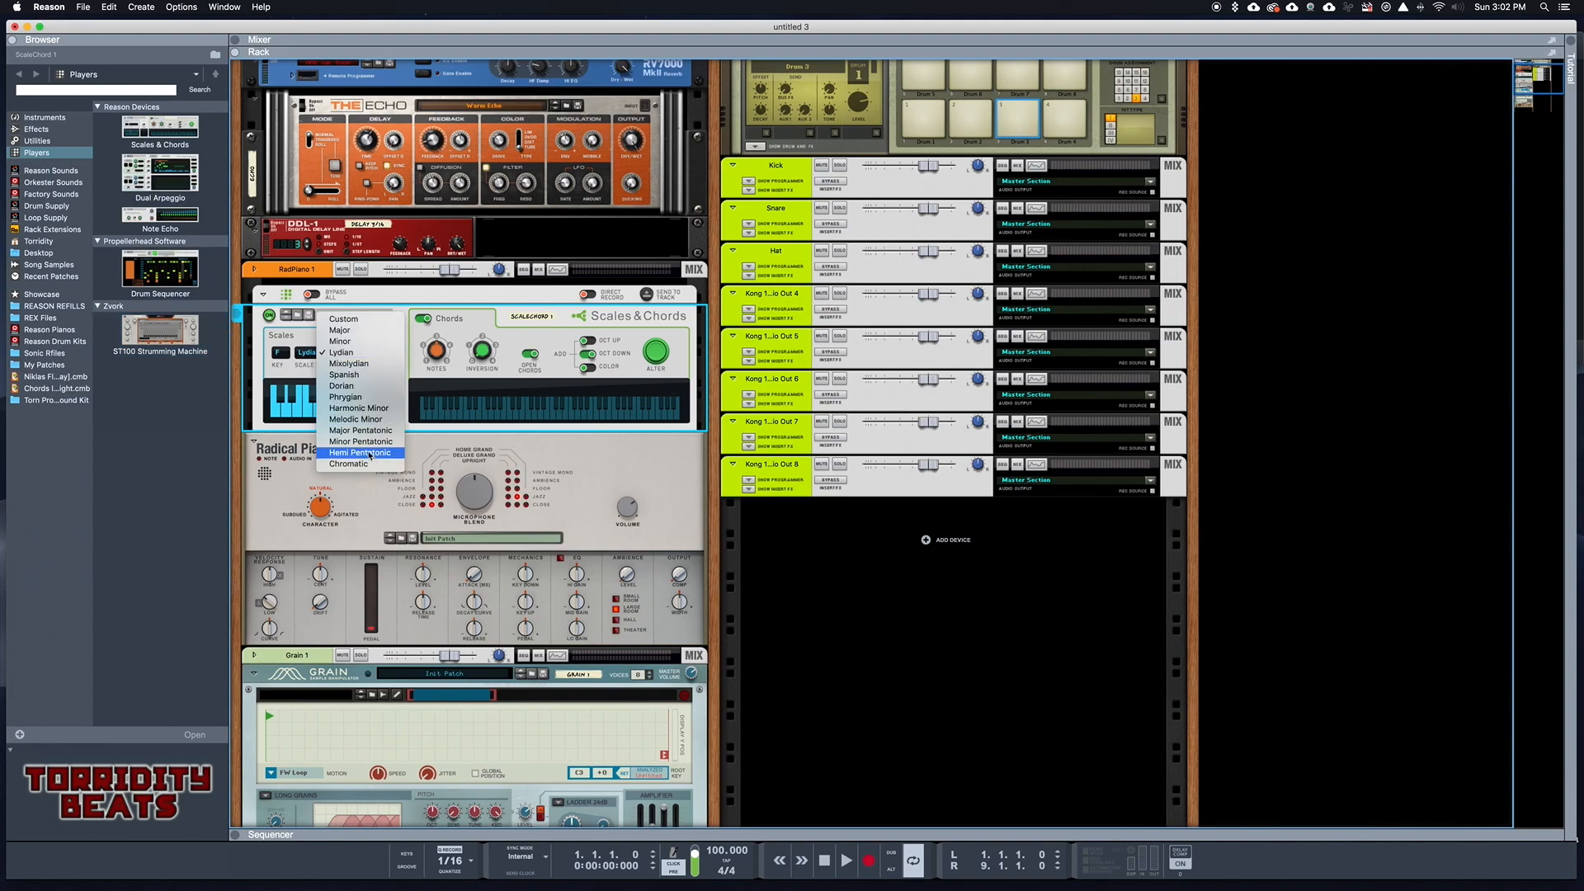
pyautogui.click(348, 401)
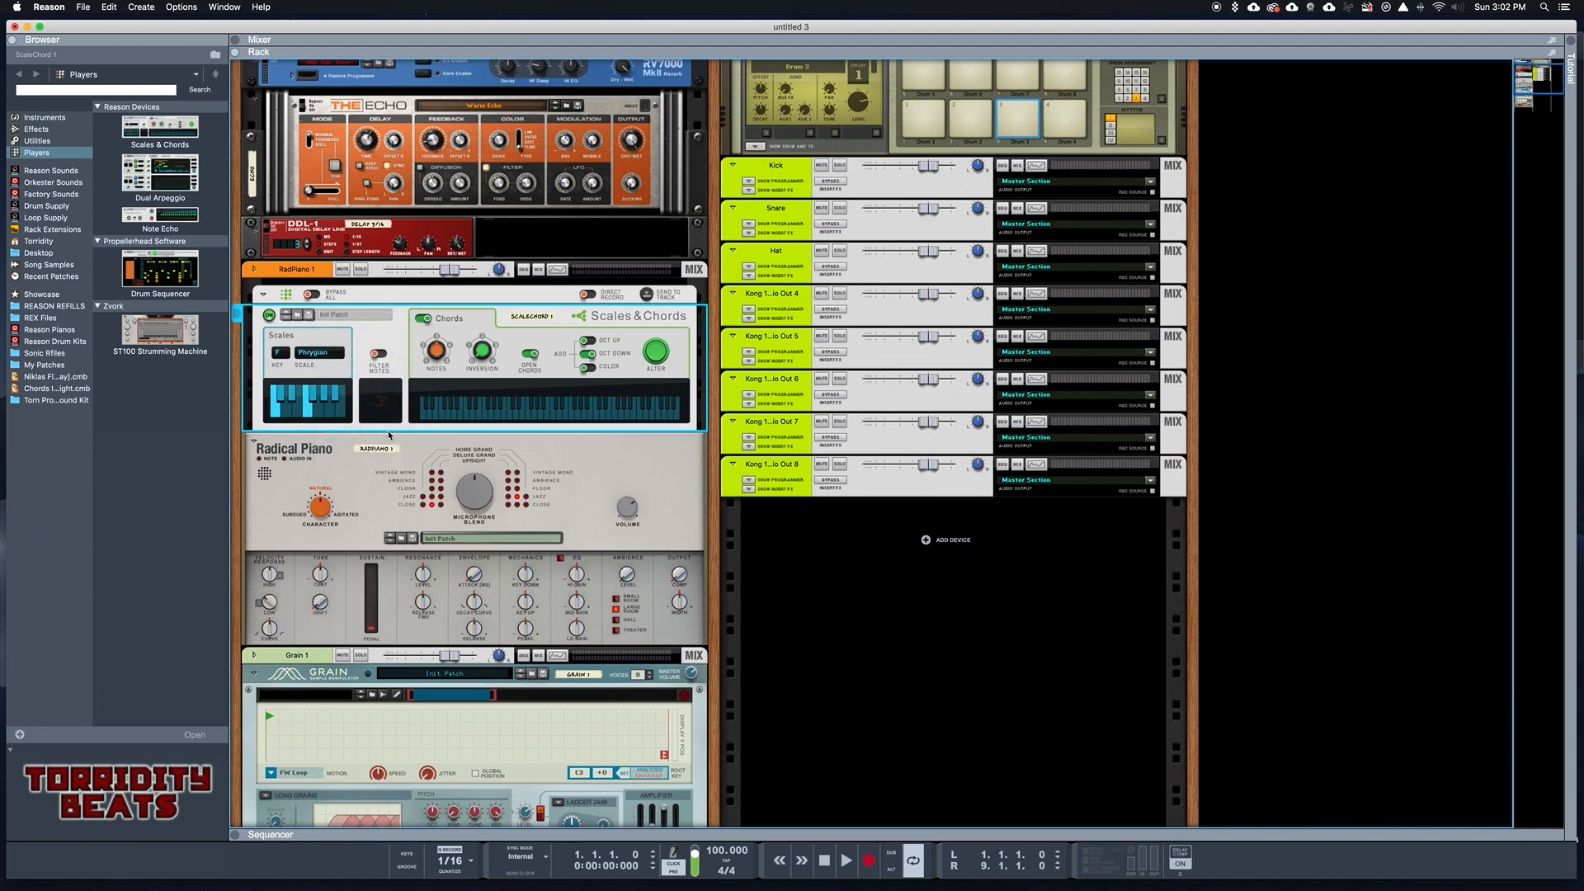
# Set the Scales & Chords player's scale to Minor and keep its key at F.
pyautogui.click(323, 353)
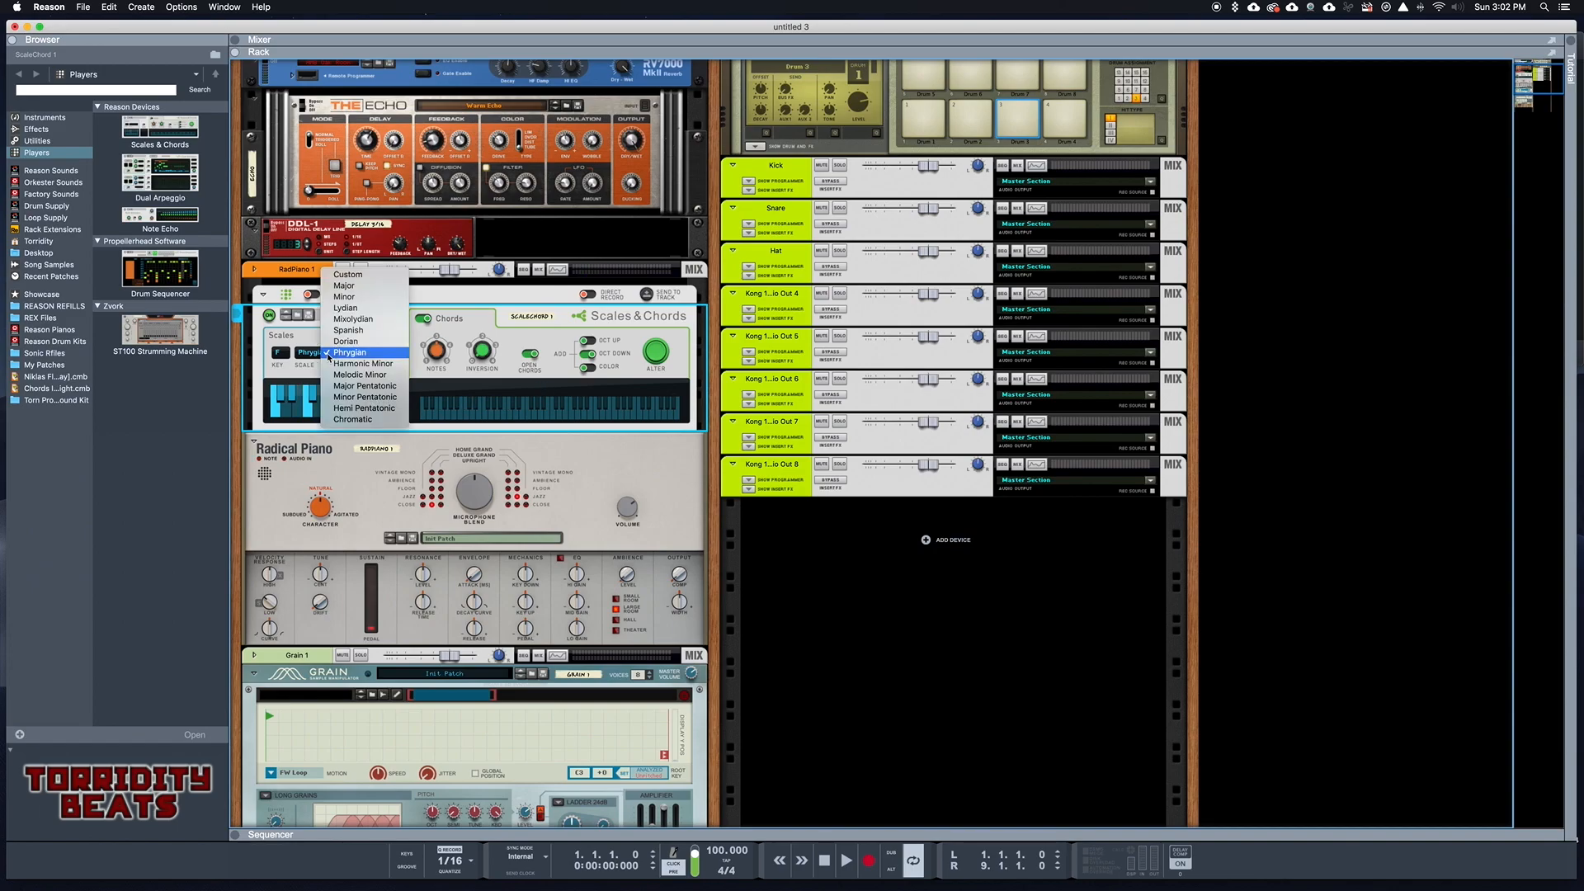
pyautogui.click(348, 297)
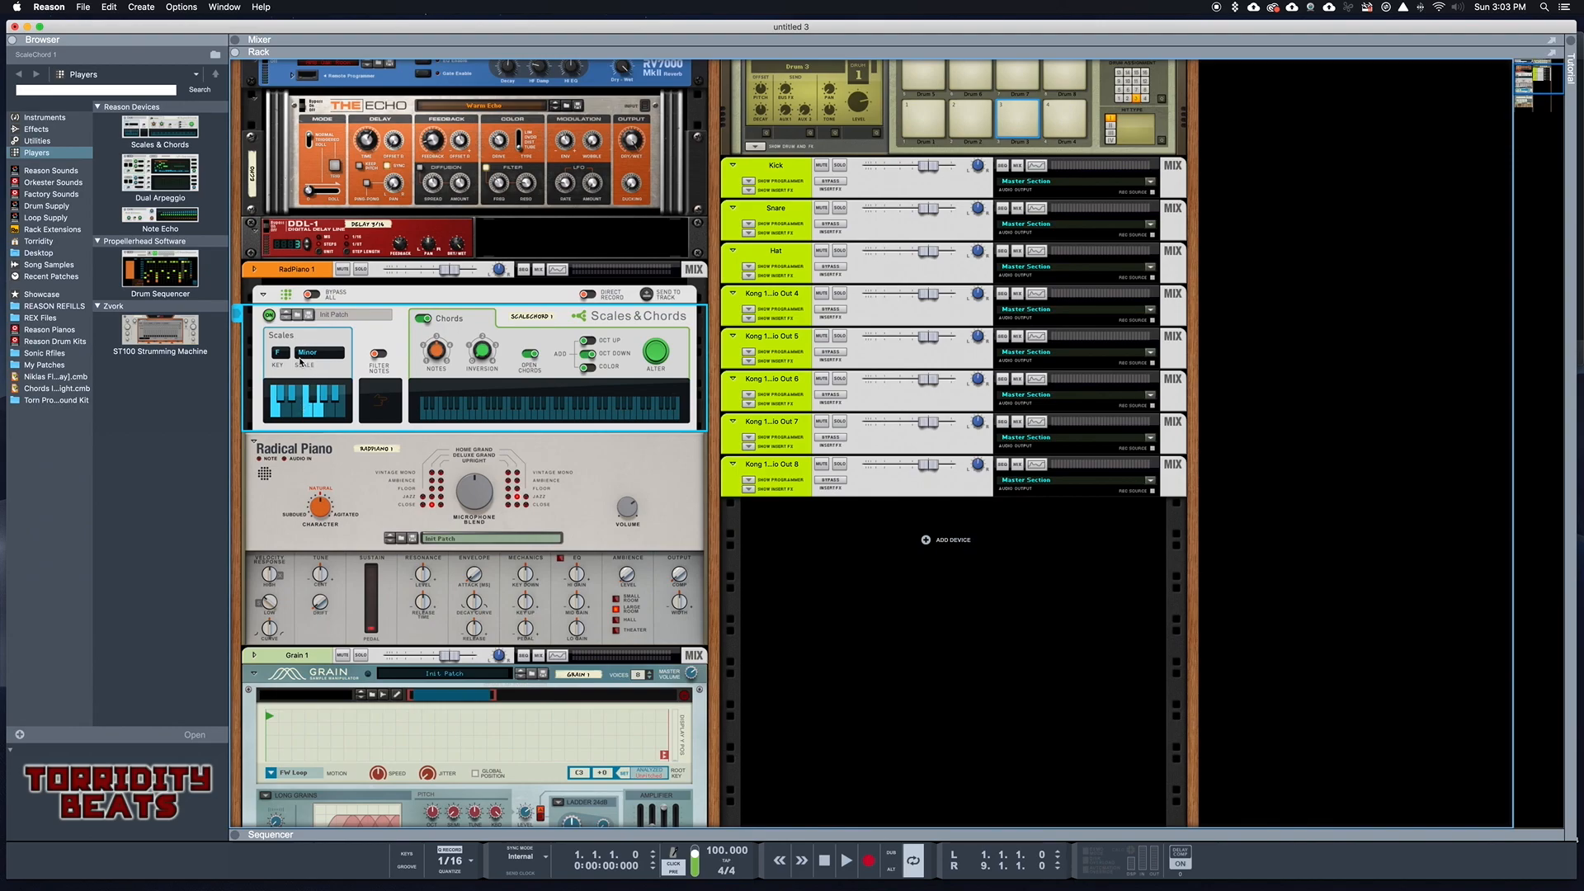
pyautogui.click(281, 354)
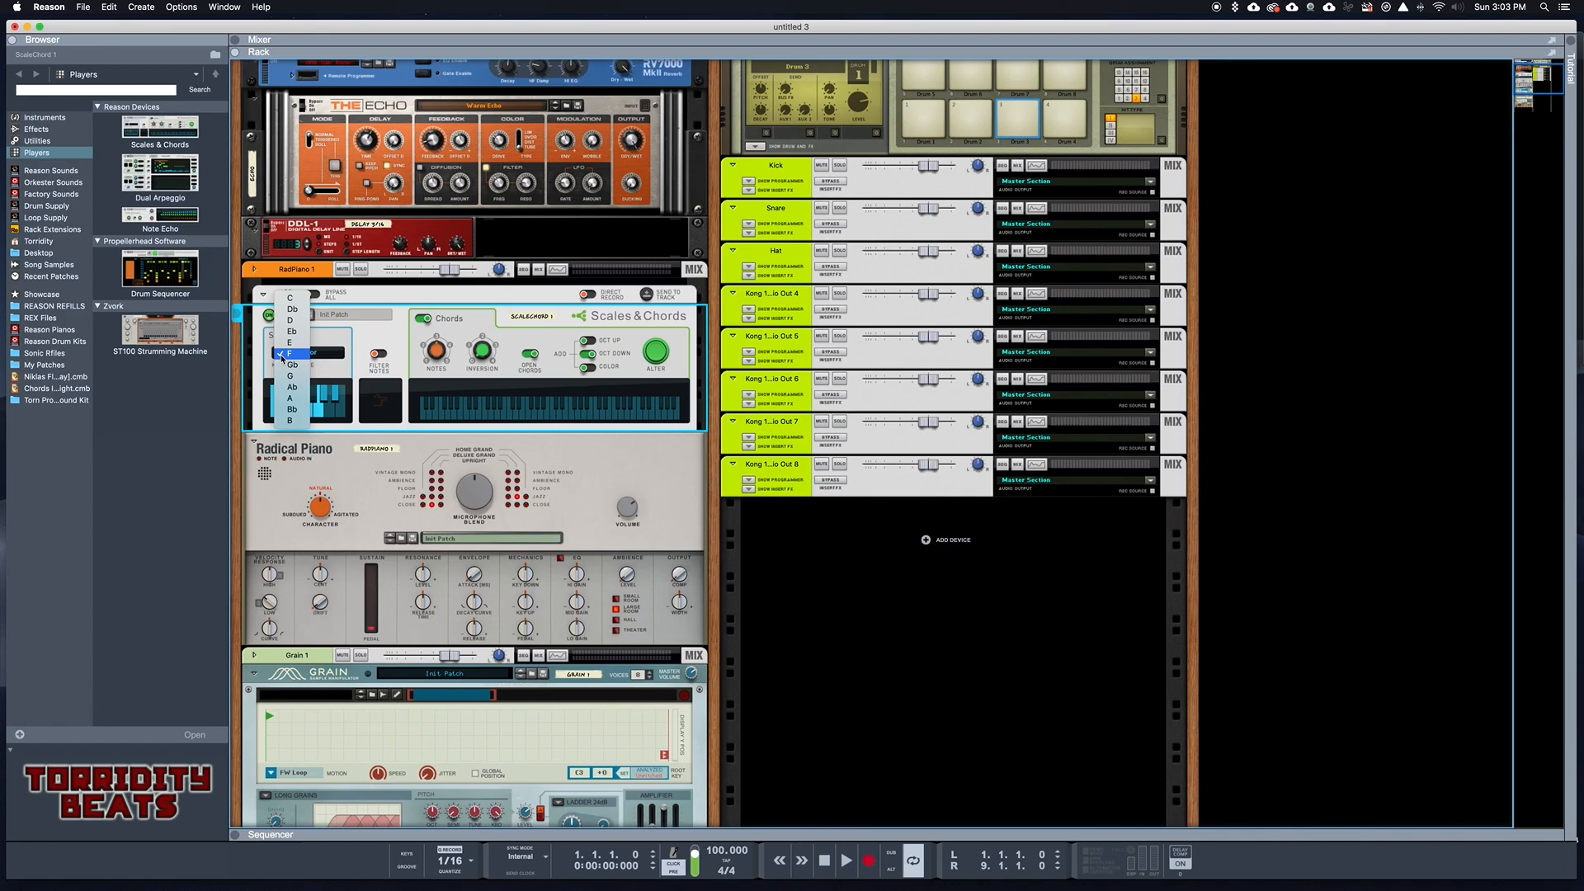
pyautogui.click(285, 354)
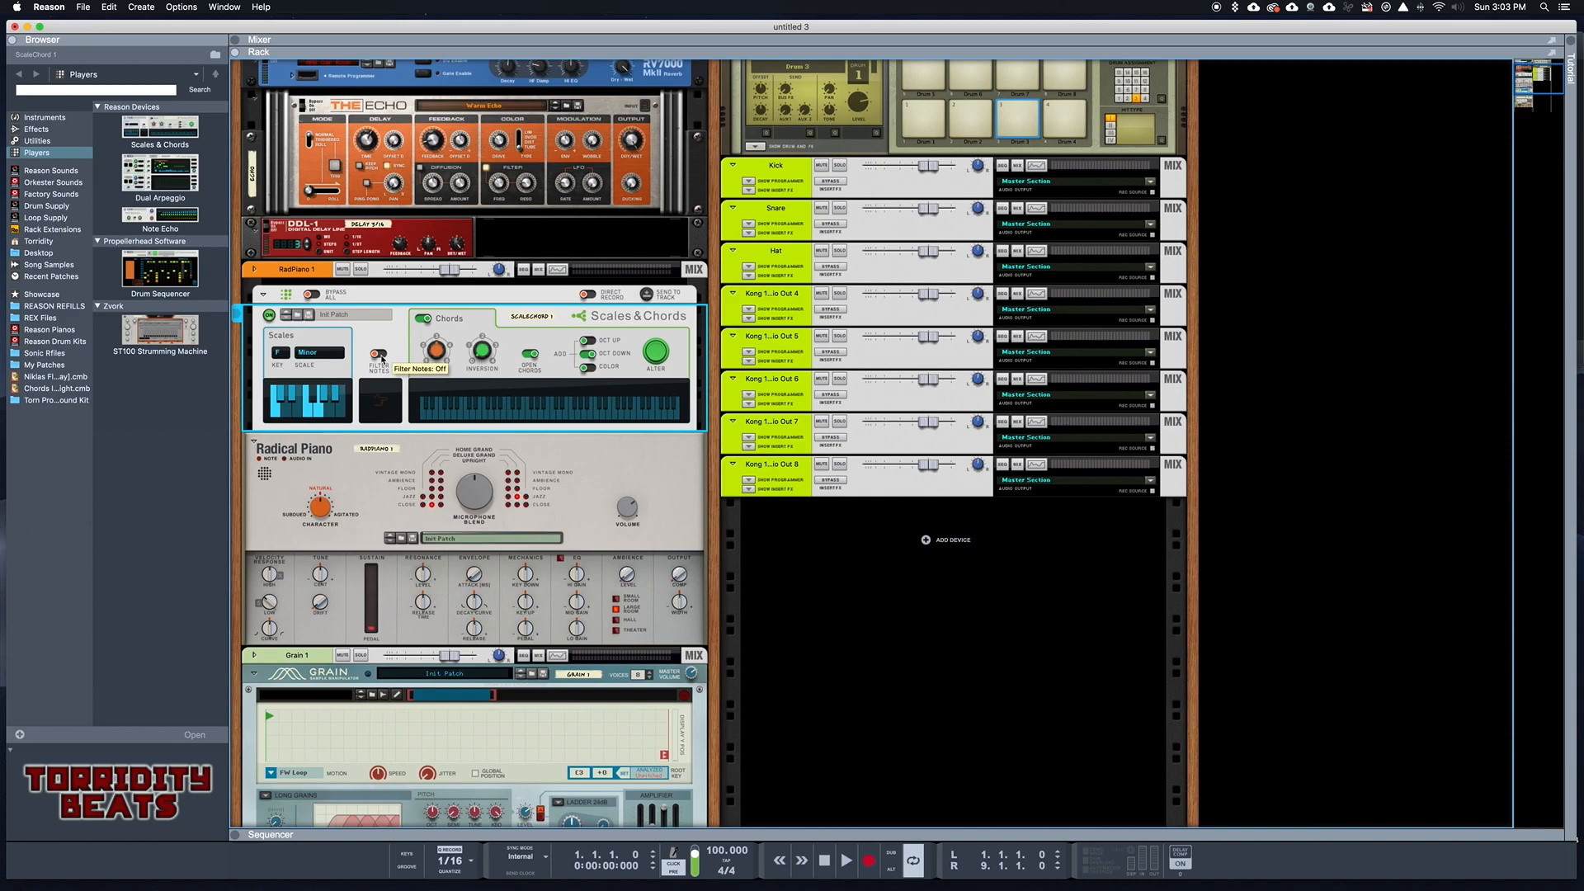
# Toggle individual notes on the Scales keyboard to make a custom scale, and try the Filter Notes switch.
pyautogui.click(340, 403)
pyautogui.click(323, 400)
pyautogui.click(323, 402)
pyautogui.click(336, 399)
pyautogui.click(379, 355)
# Turn the Chords section off and on again, and try out its Notes amount and Oct Down option.
pyautogui.click(424, 320)
pyautogui.click(421, 319)
pyautogui.moveTo(435, 353); pyautogui.dragTo(430, 386)
pyautogui.click(588, 354)
# Set the custom scale back to Minor and try different chord Inversion settings.
pyautogui.click(308, 356)
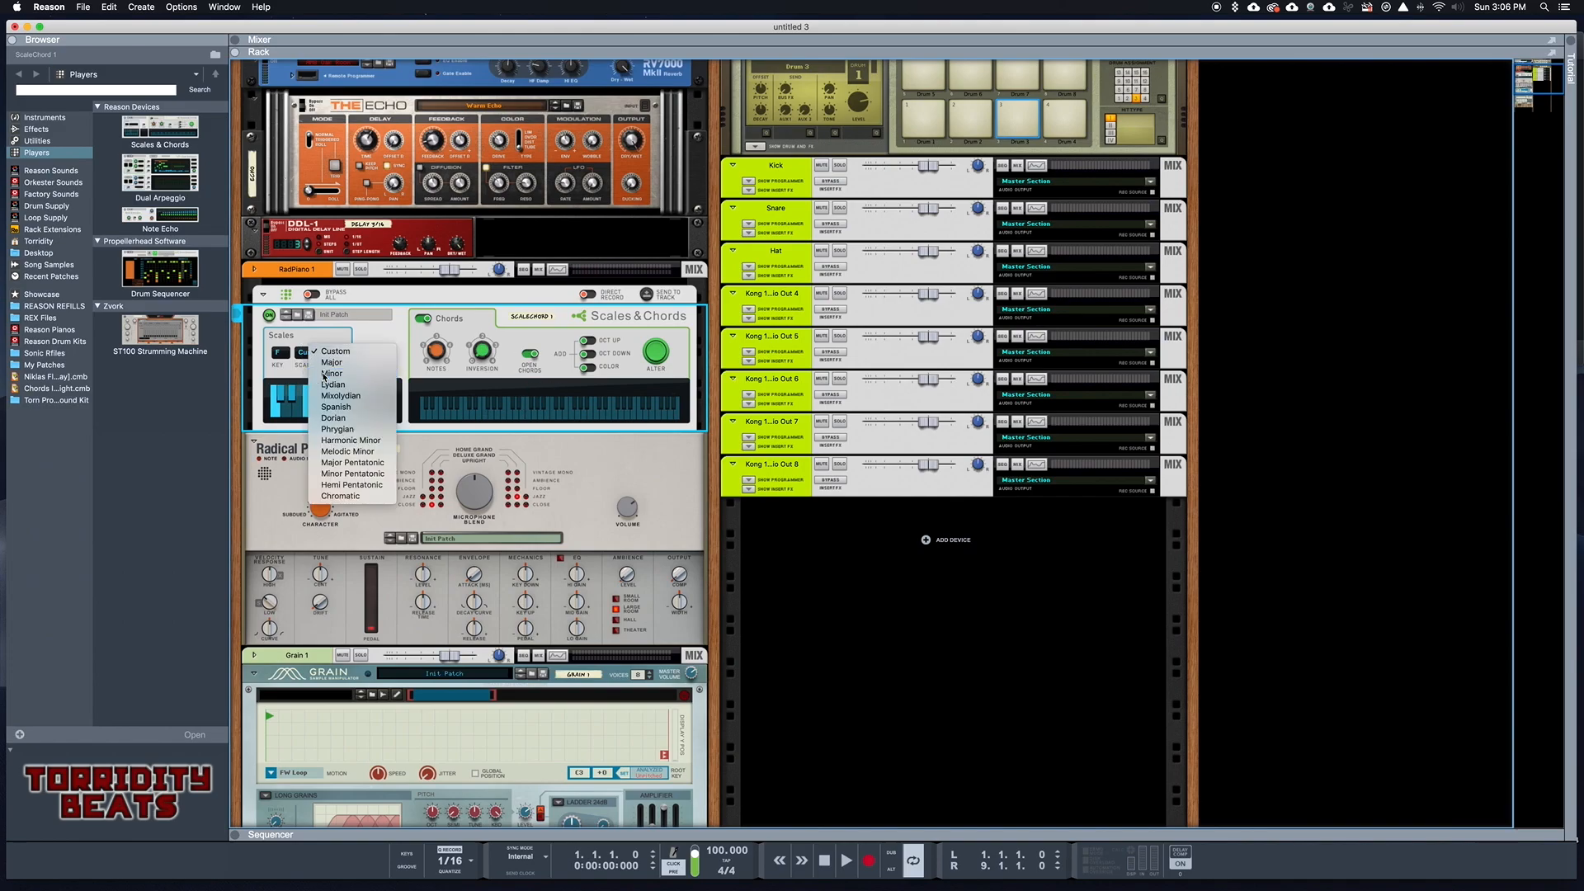
pyautogui.click(324, 371)
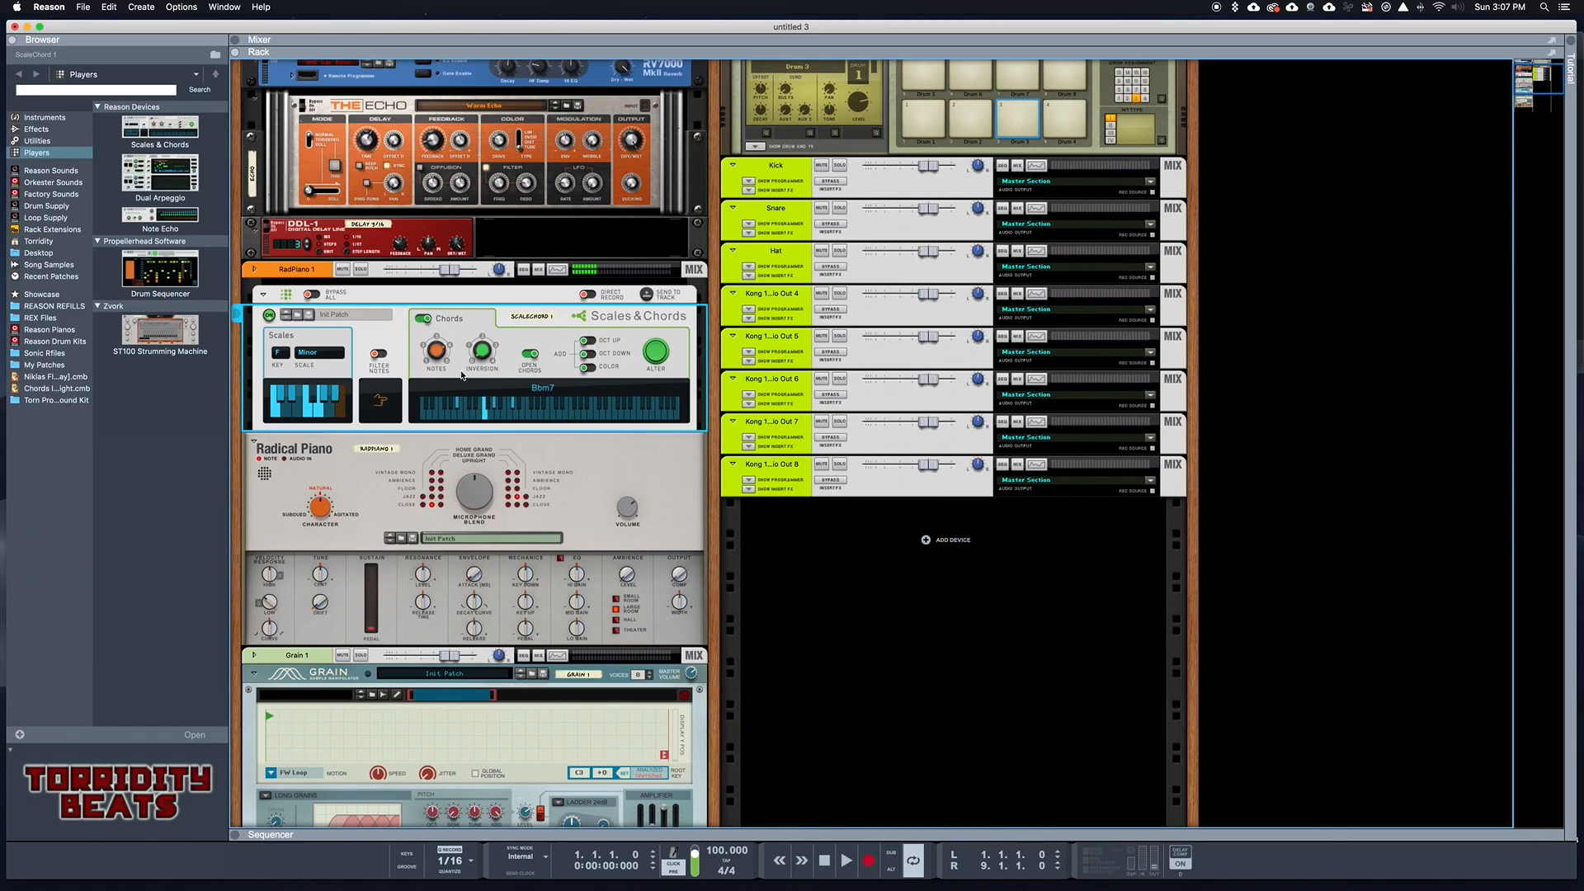
pyautogui.moveTo(480, 352)
pyautogui.mouseDown()
pyautogui.moveTo(477, 337)
pyautogui.moveTo(475, 351)
pyautogui.mouseUp()
pyautogui.moveTo(480, 352); pyautogui.dragTo(480, 344)
pyautogui.click(485, 355)
# Compare the chords with Open Chords on and off, leaving Open Chords off.
pyautogui.click(532, 358)
pyautogui.click(533, 354)
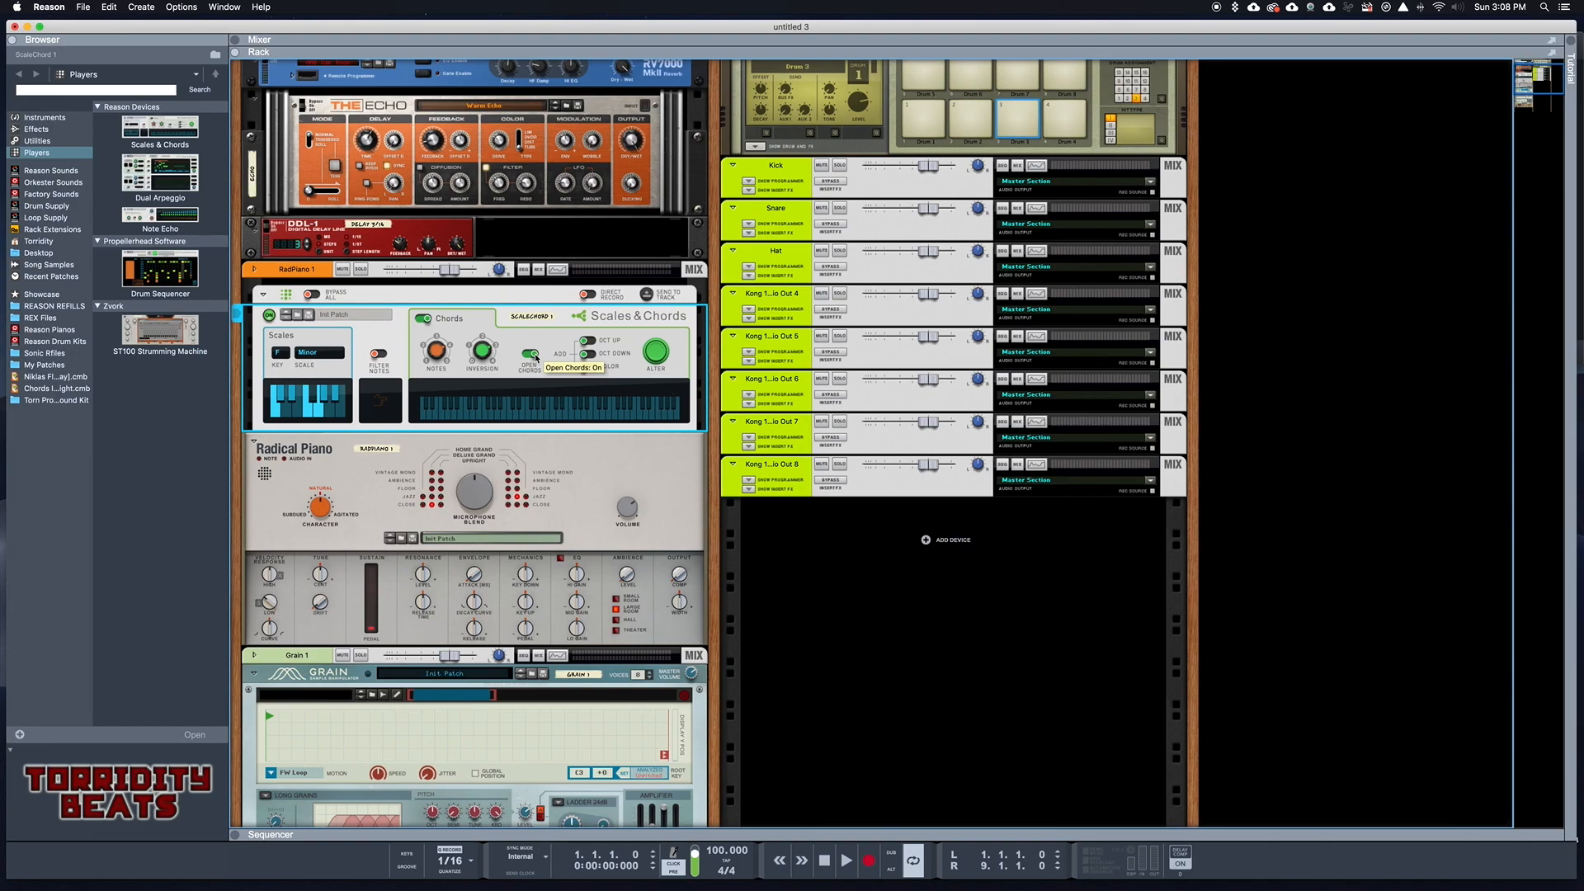
pyautogui.click(532, 356)
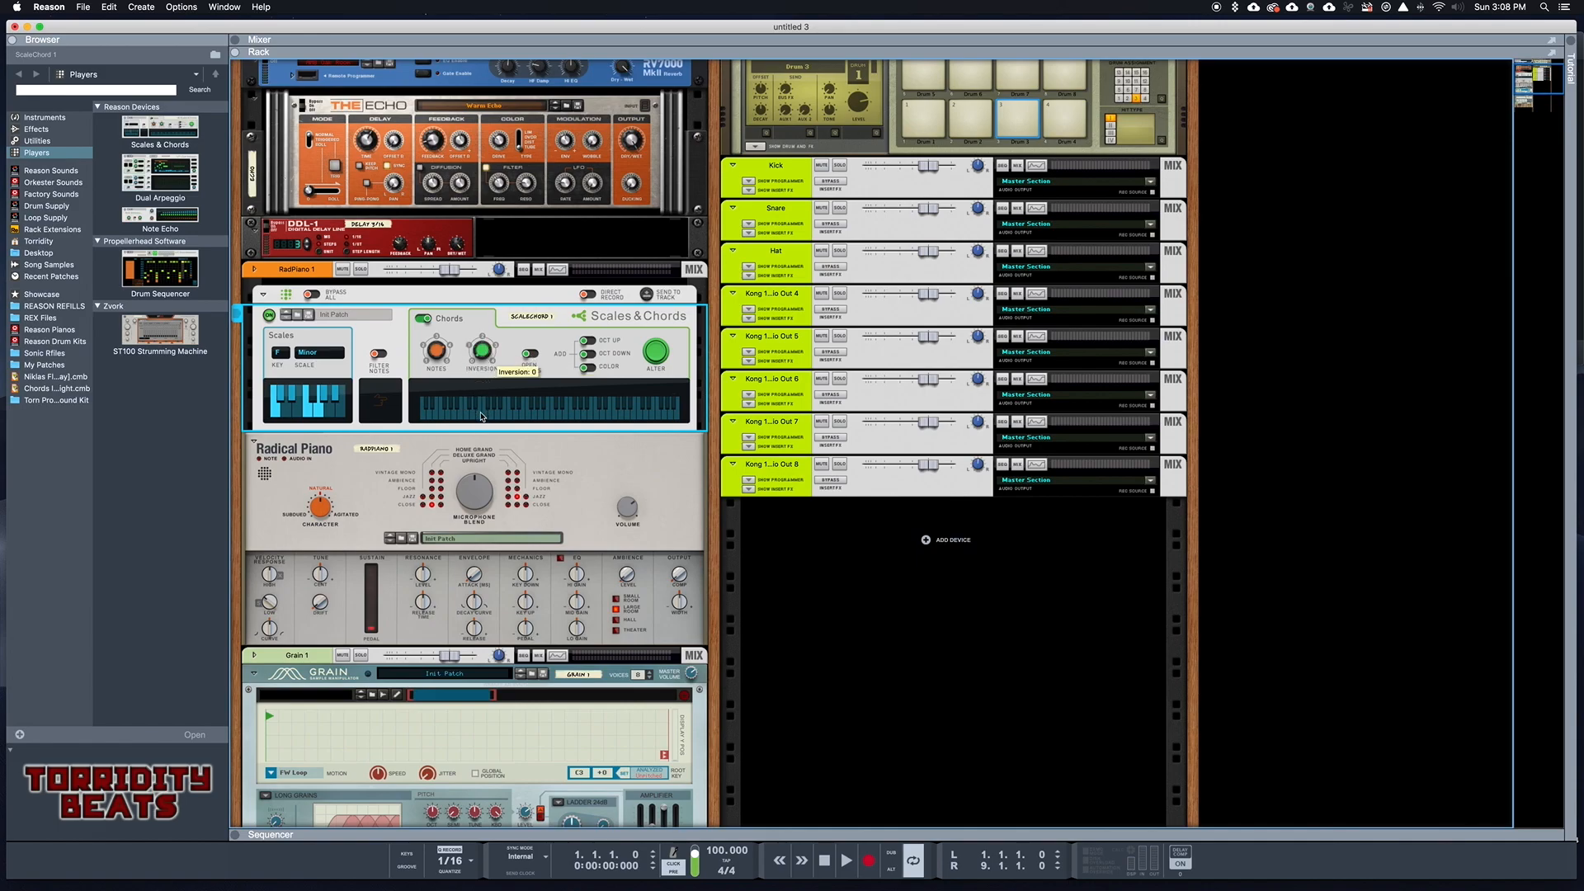
# Add Oct Up to the chords without Oct Down, toggling Oct Up to compare the sound.
pyautogui.click(586, 341)
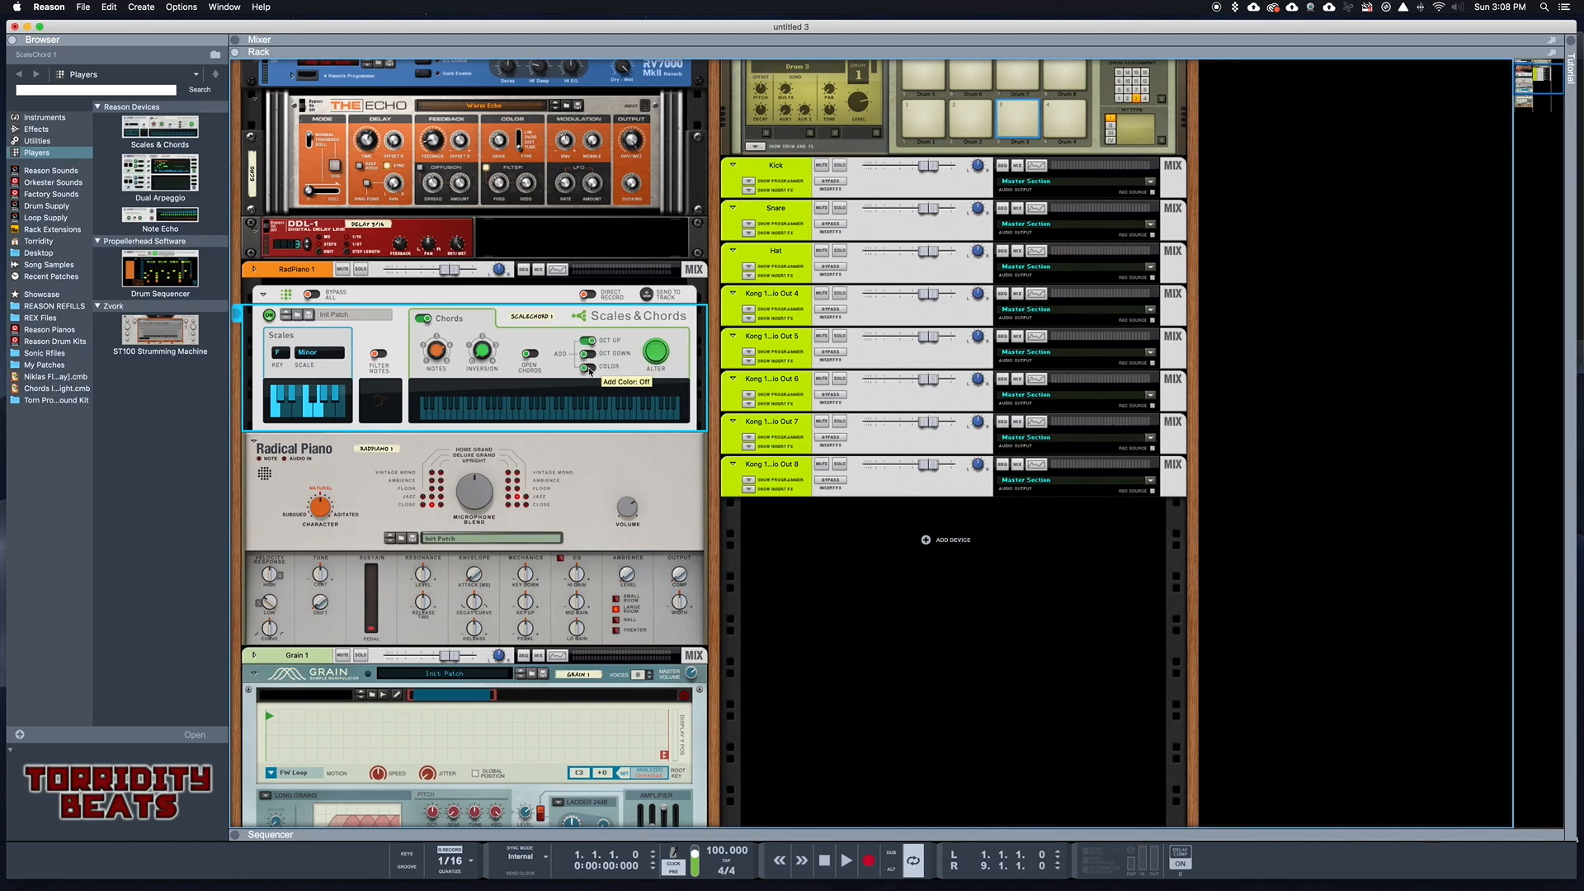
pyautogui.click(588, 355)
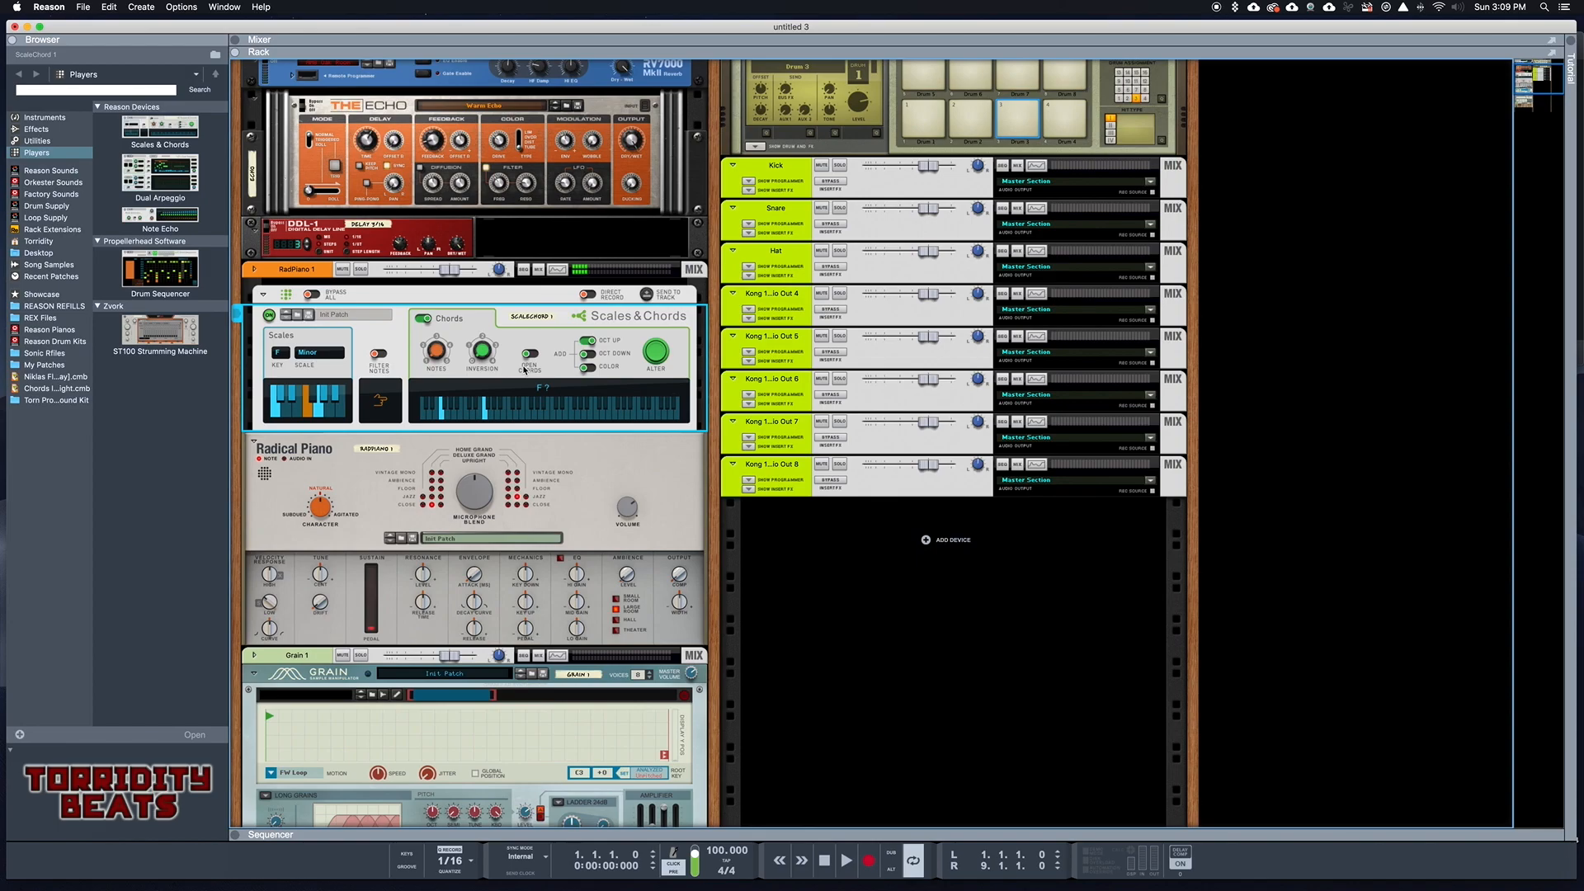
pyautogui.click(585, 340)
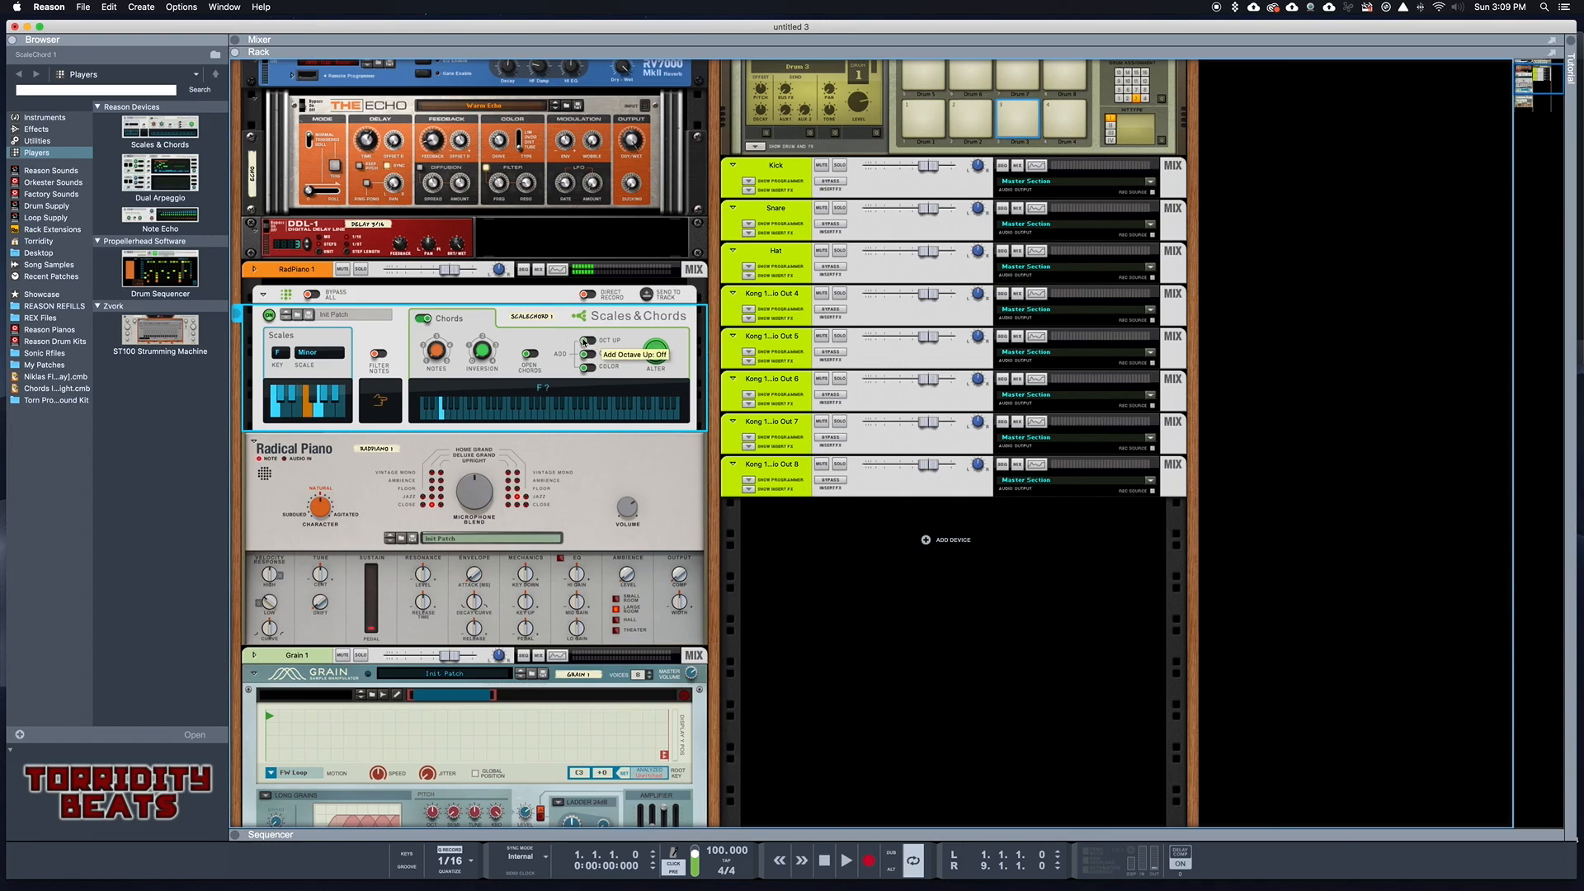
pyautogui.click(585, 340)
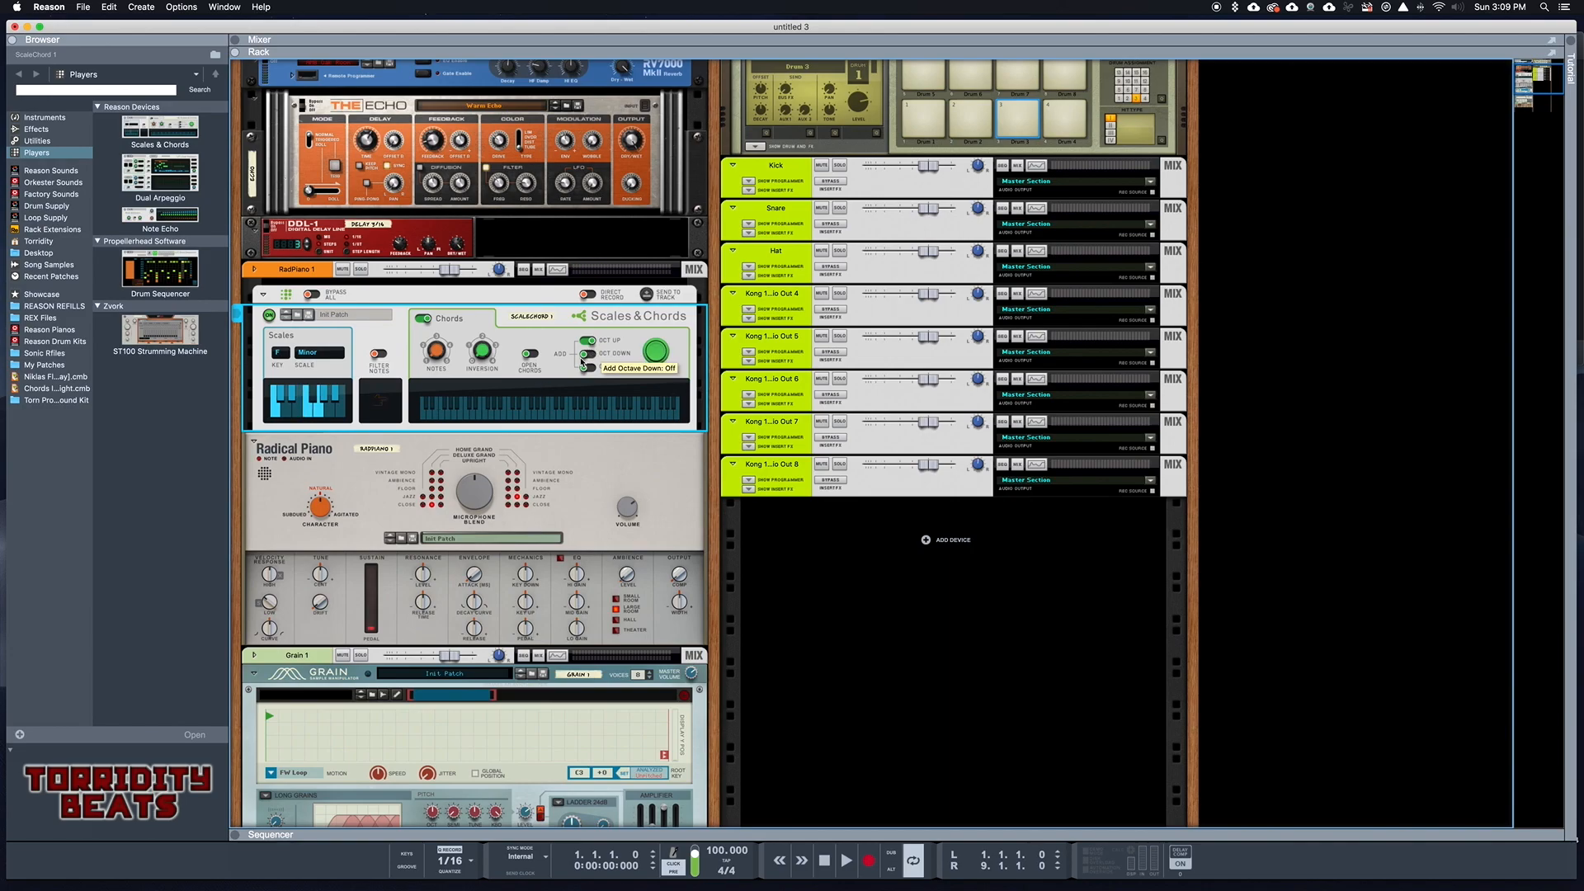
# Switch the added octave from Oct Up to Oct Down and turn Open Chords on.
pyautogui.click(584, 356)
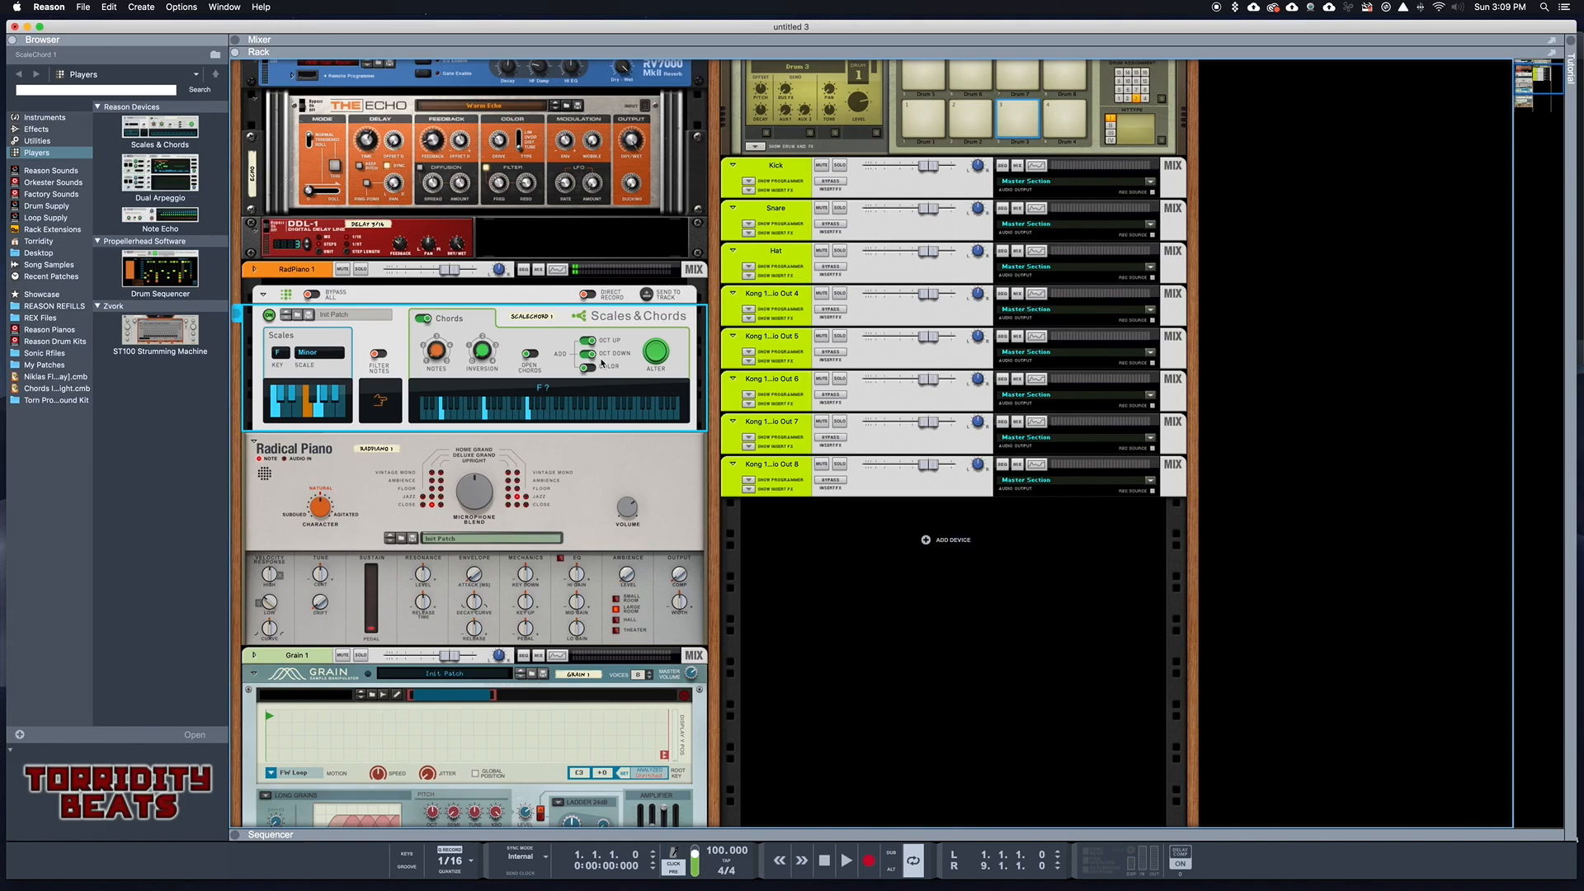
pyautogui.click(588, 340)
pyautogui.click(529, 353)
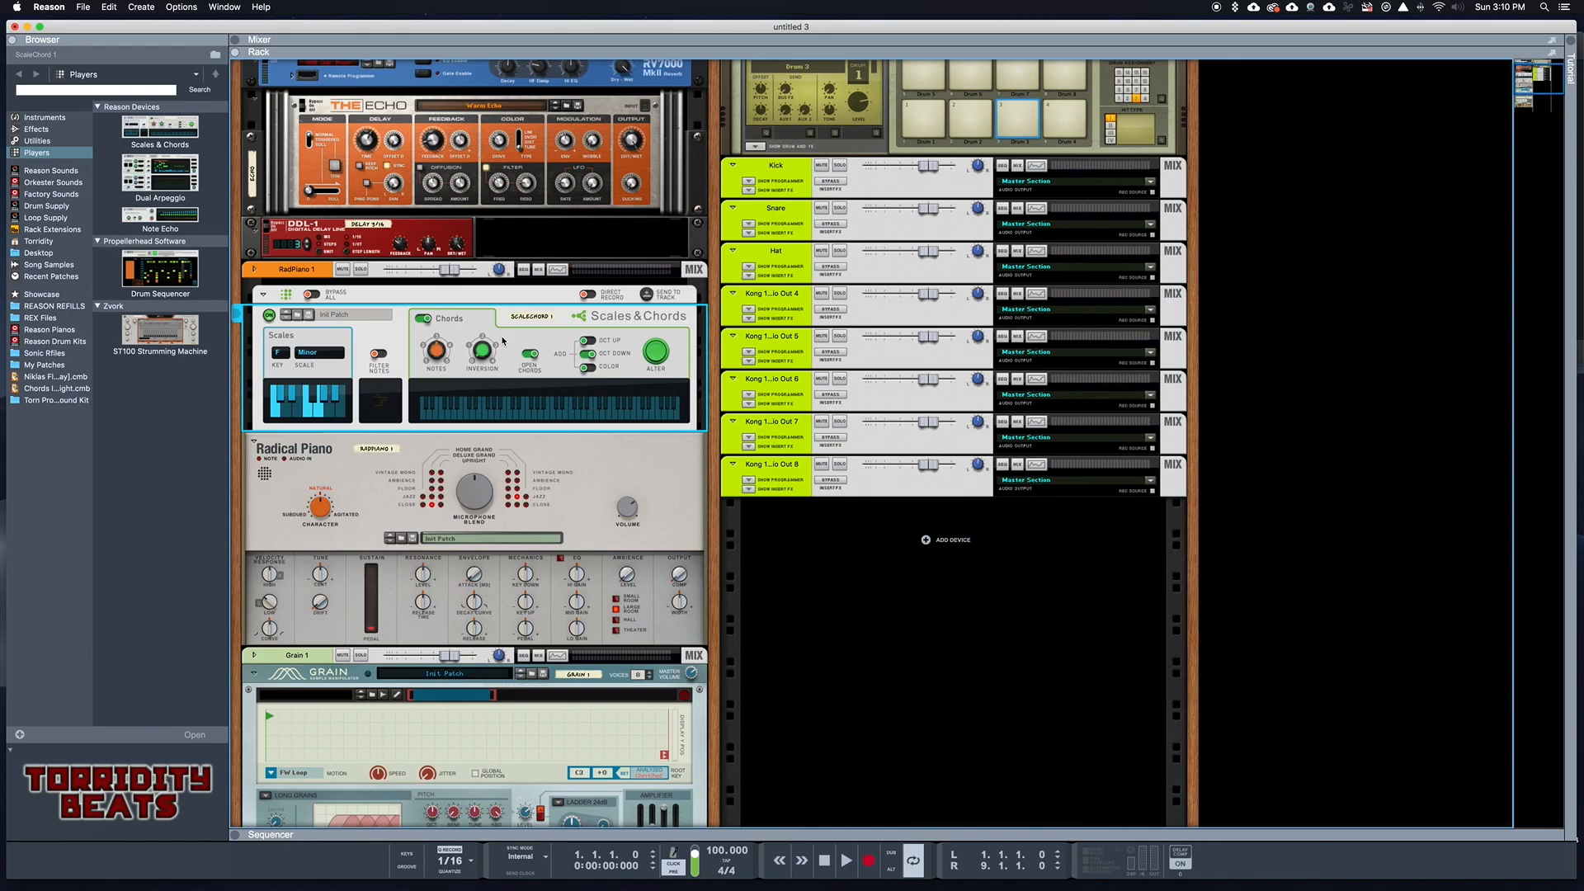
# Try the chord section's Color option together with its Notes amount and the Oct Down switch.
pyautogui.click(589, 368)
pyautogui.moveTo(437, 355); pyautogui.dragTo(437, 352)
pyautogui.moveTo(437, 355)
pyautogui.click(587, 355)
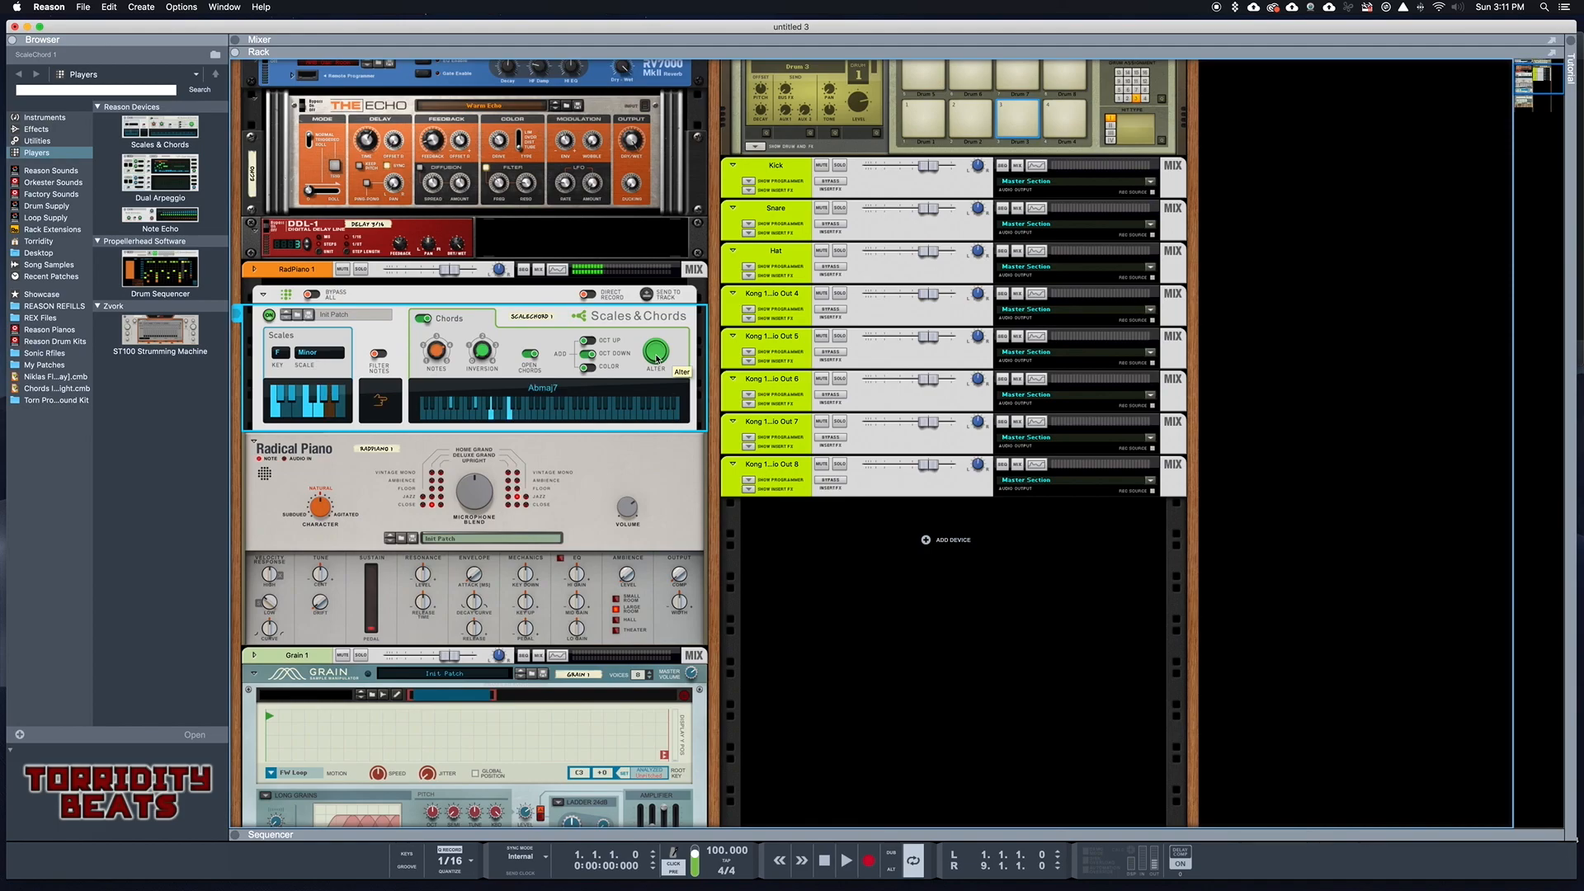
# Trigger Alter several times to try variations of the played chords.
pyautogui.click(657, 354)
pyautogui.click(658, 354)
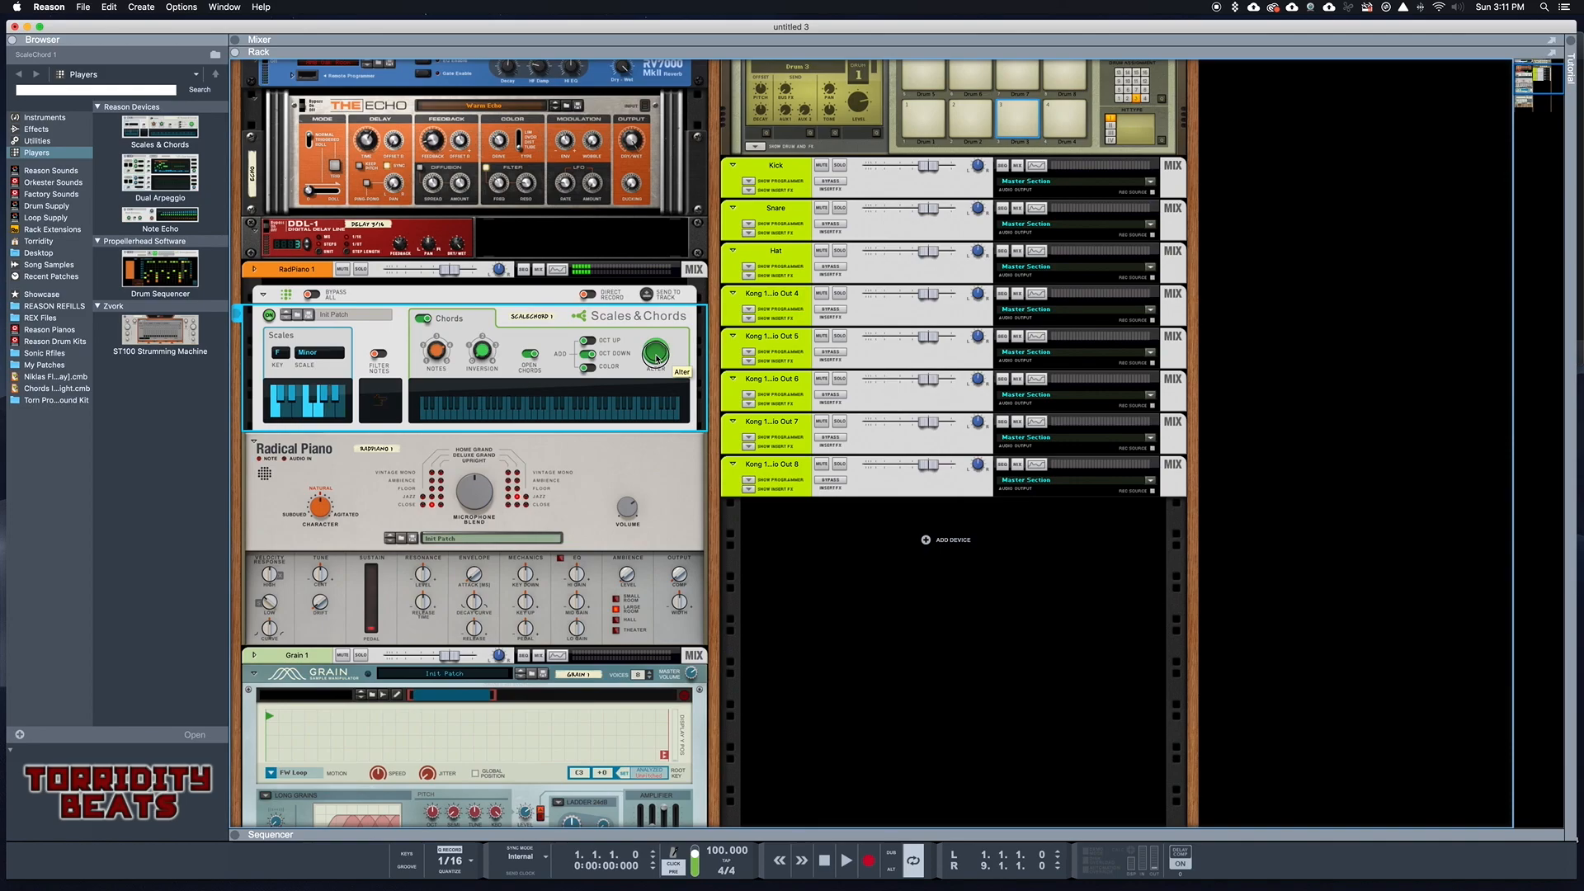
pyautogui.click(658, 356)
# Load the EDM Chords (Cm) patch in Scales & Chords and replace it with Music for Musicians.
pyautogui.click(339, 316)
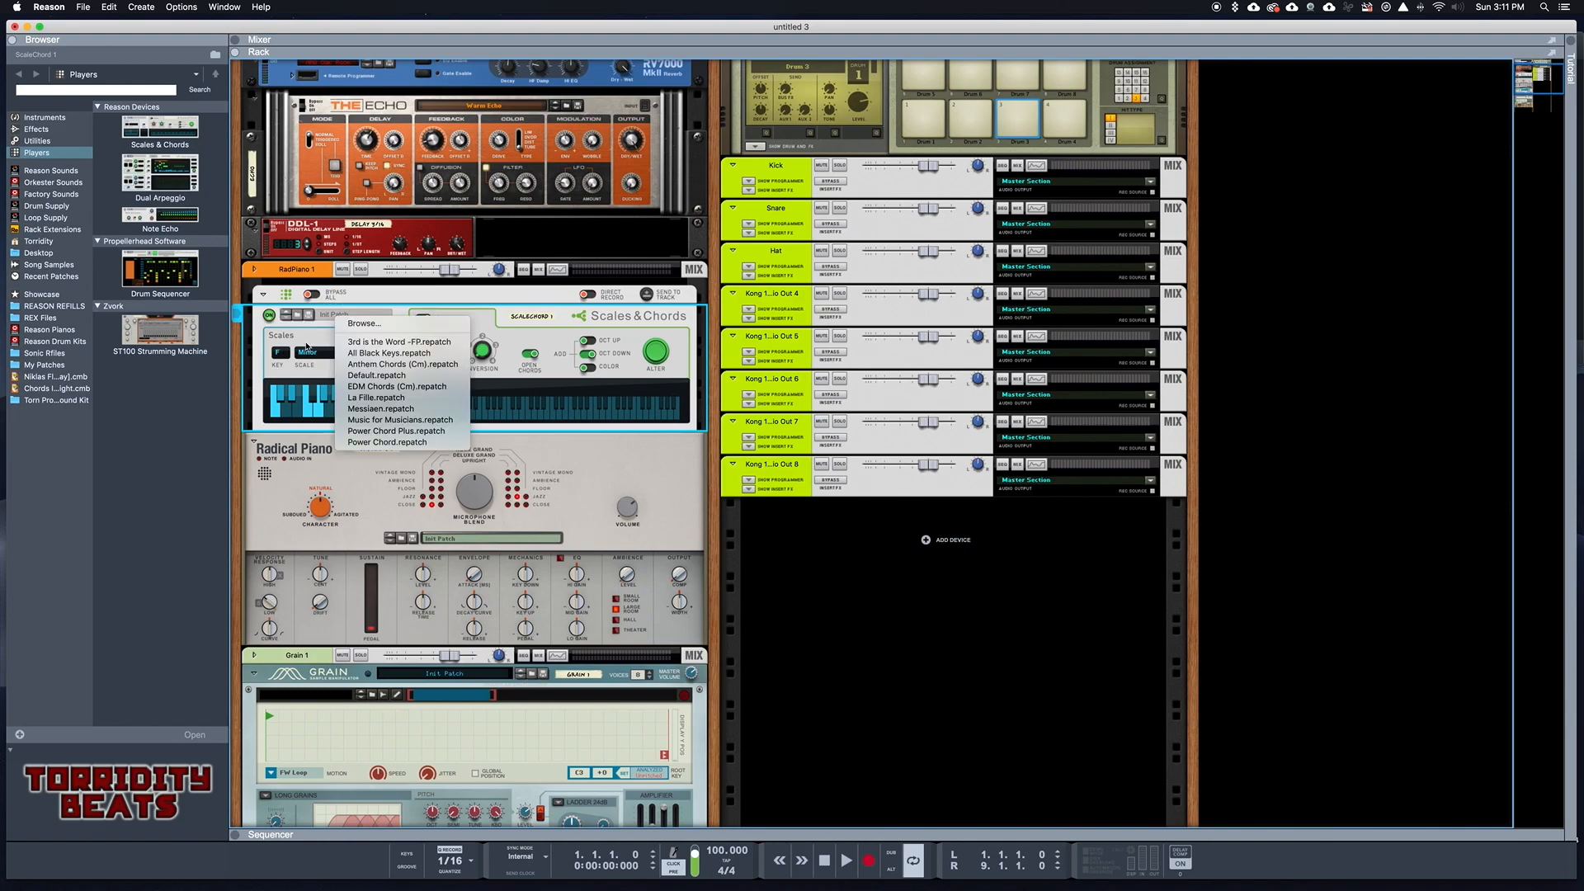
pyautogui.click(435, 387)
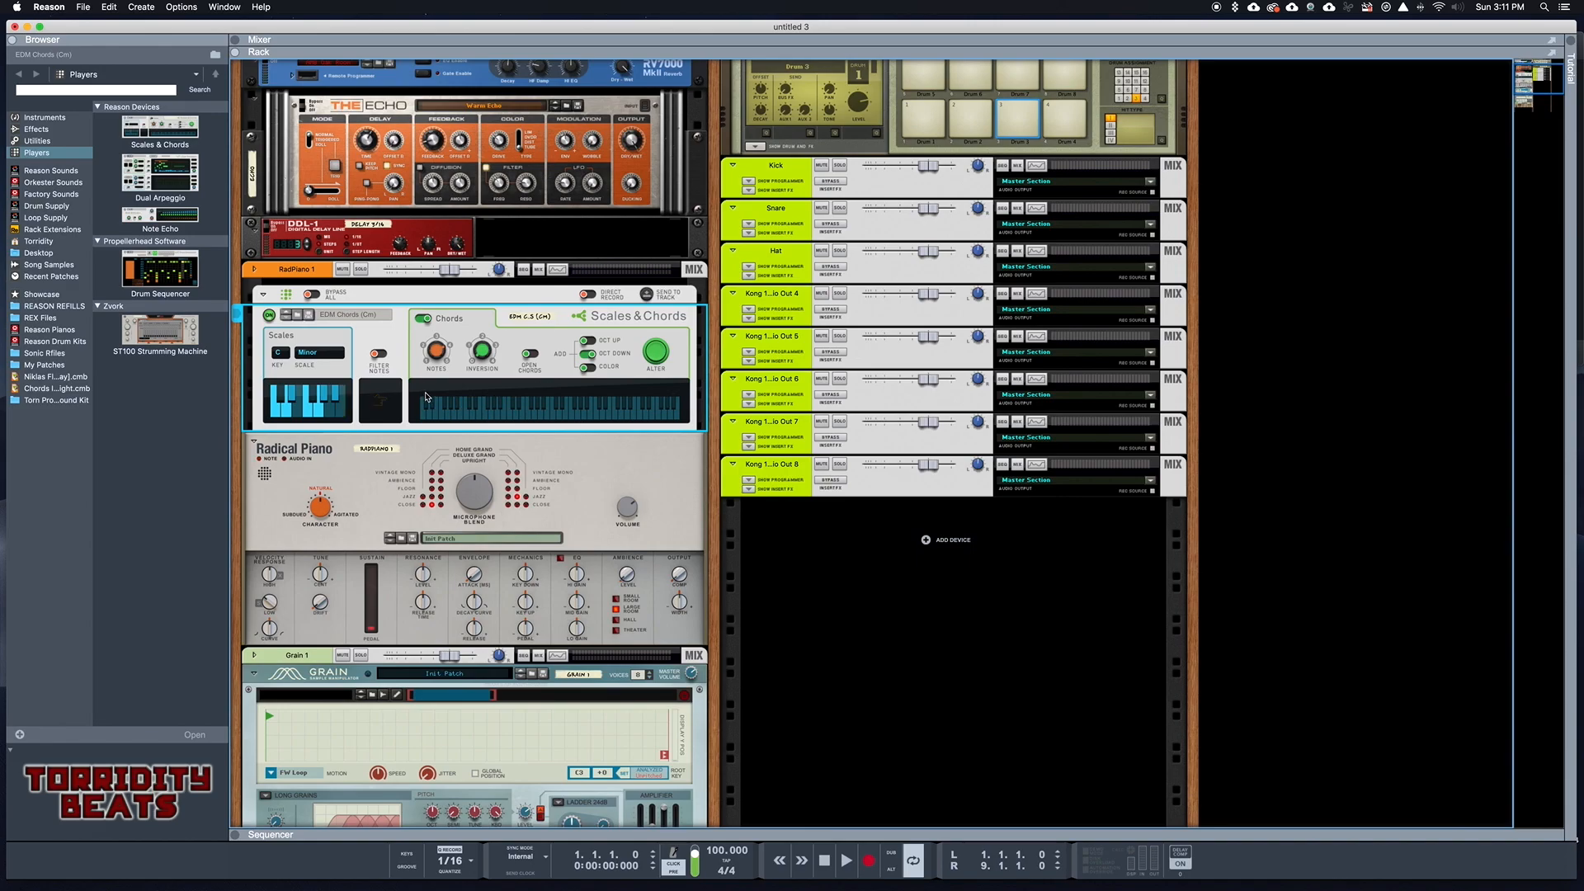
pyautogui.click(342, 318)
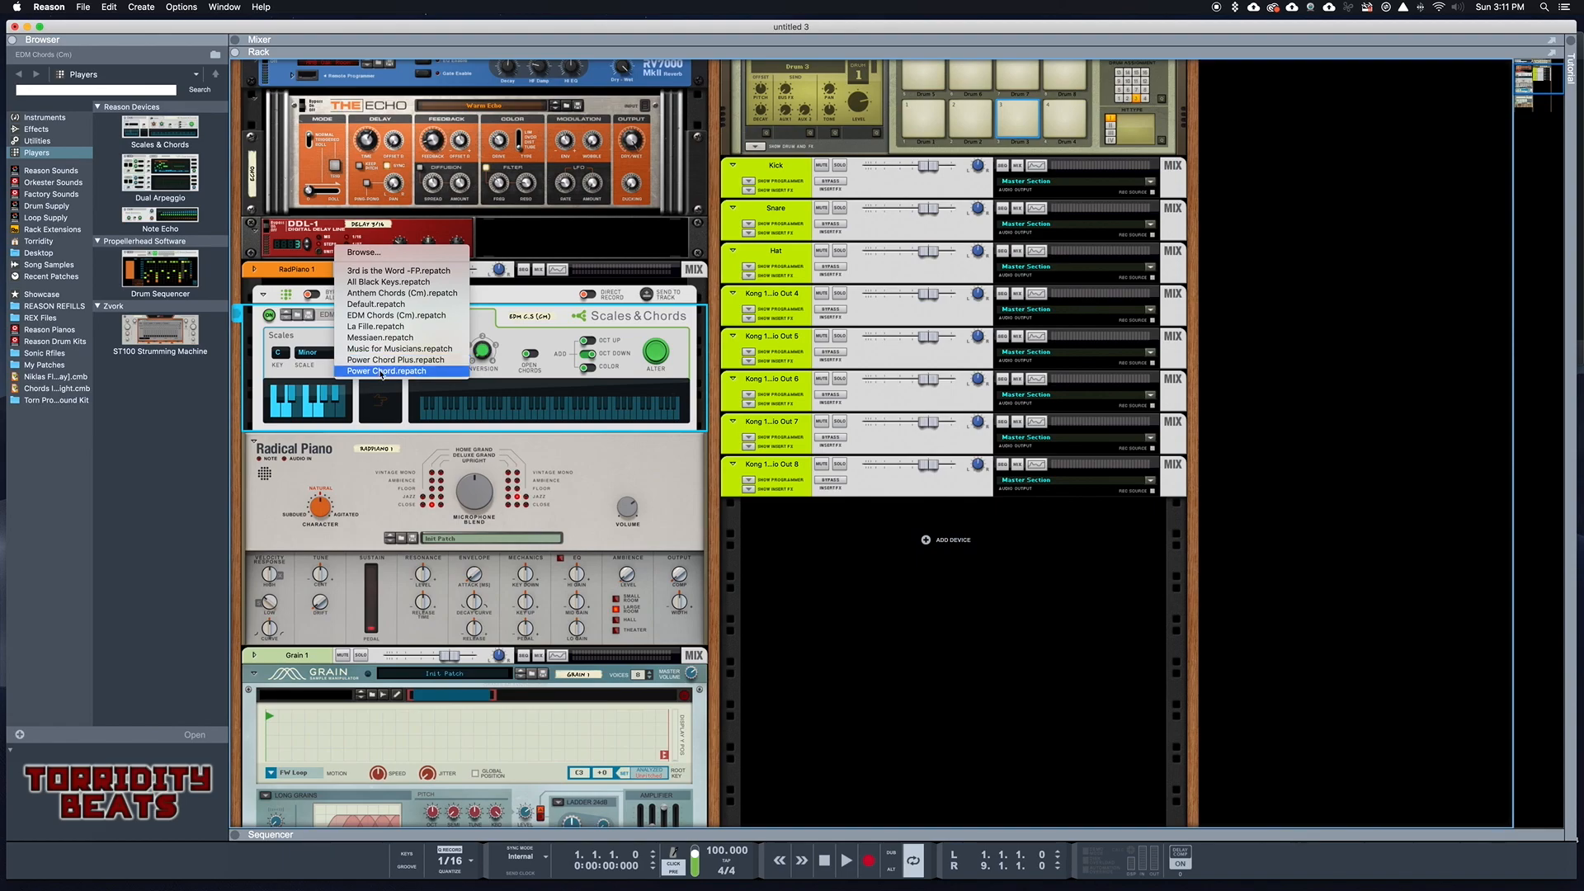
pyautogui.click(403, 394)
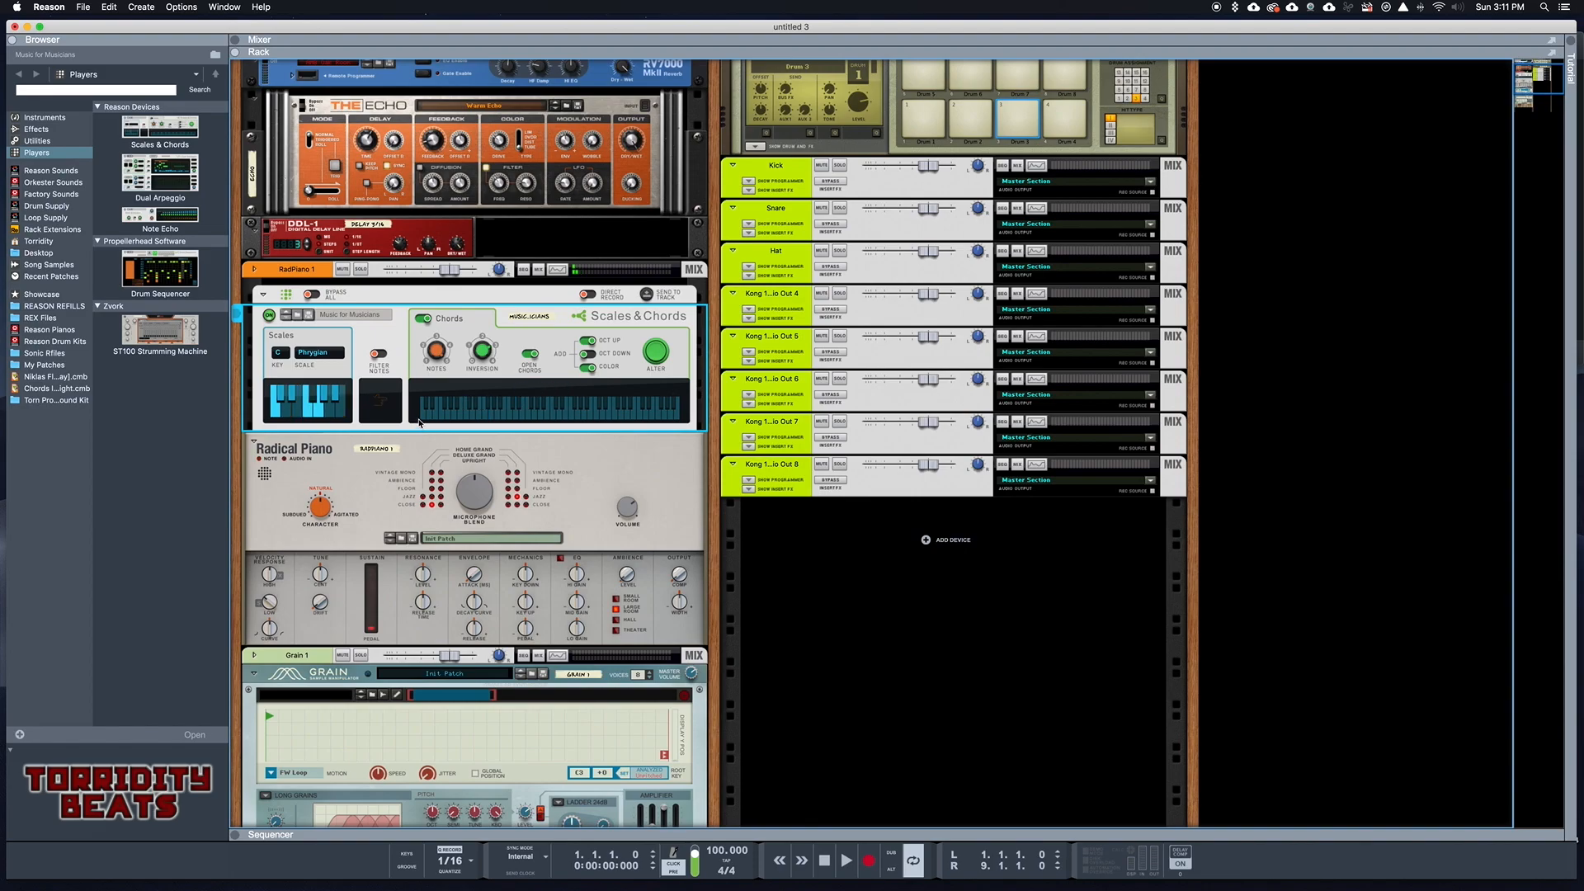
pyautogui.click(350, 317)
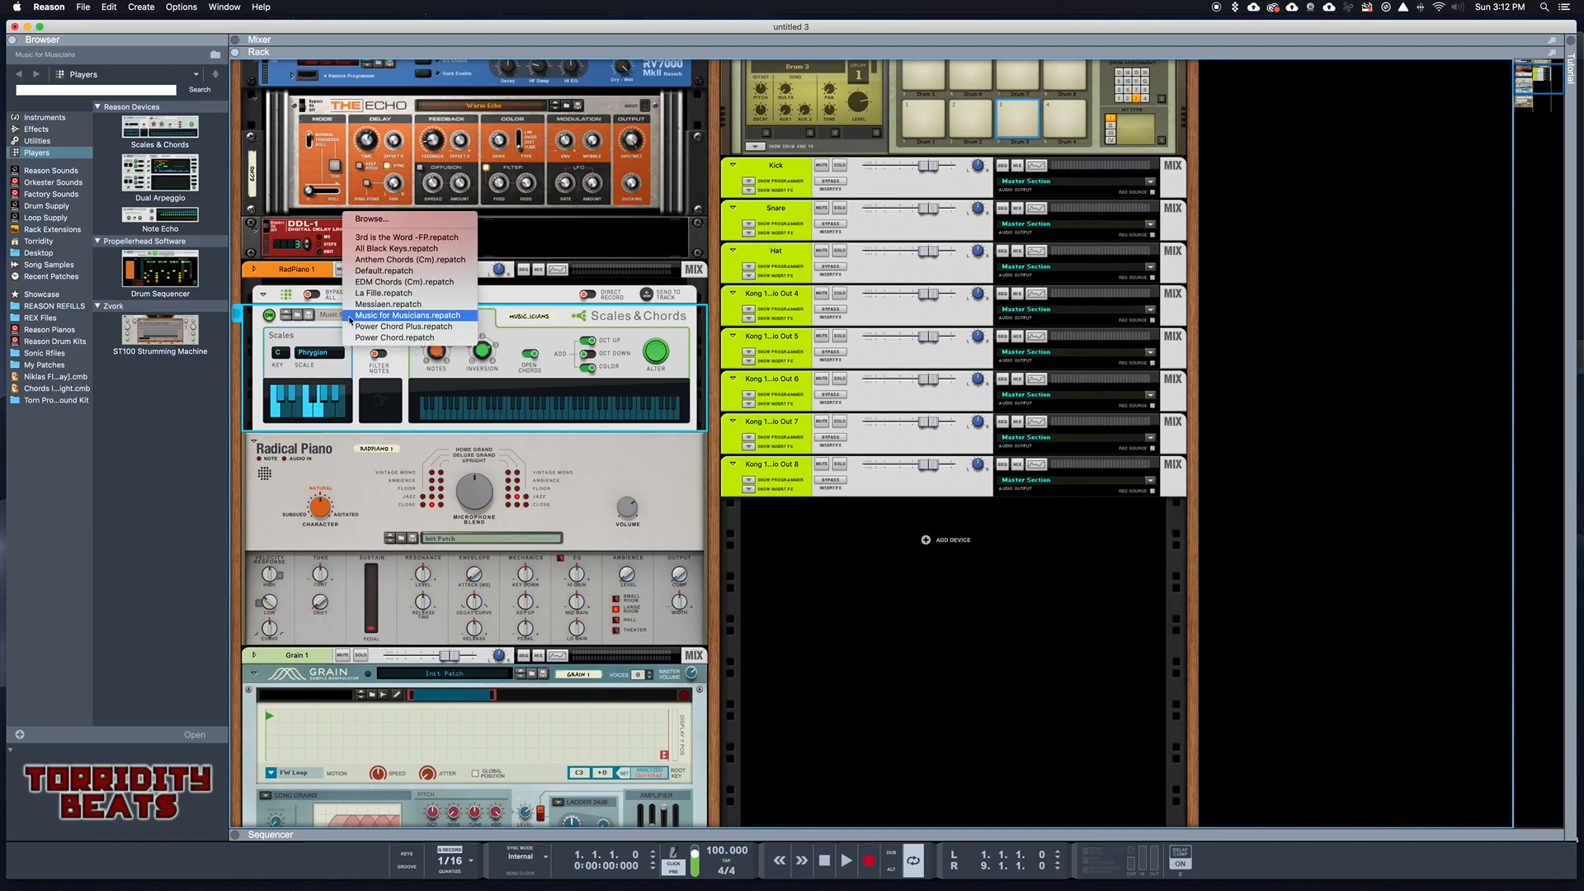
pyautogui.click(566, 327)
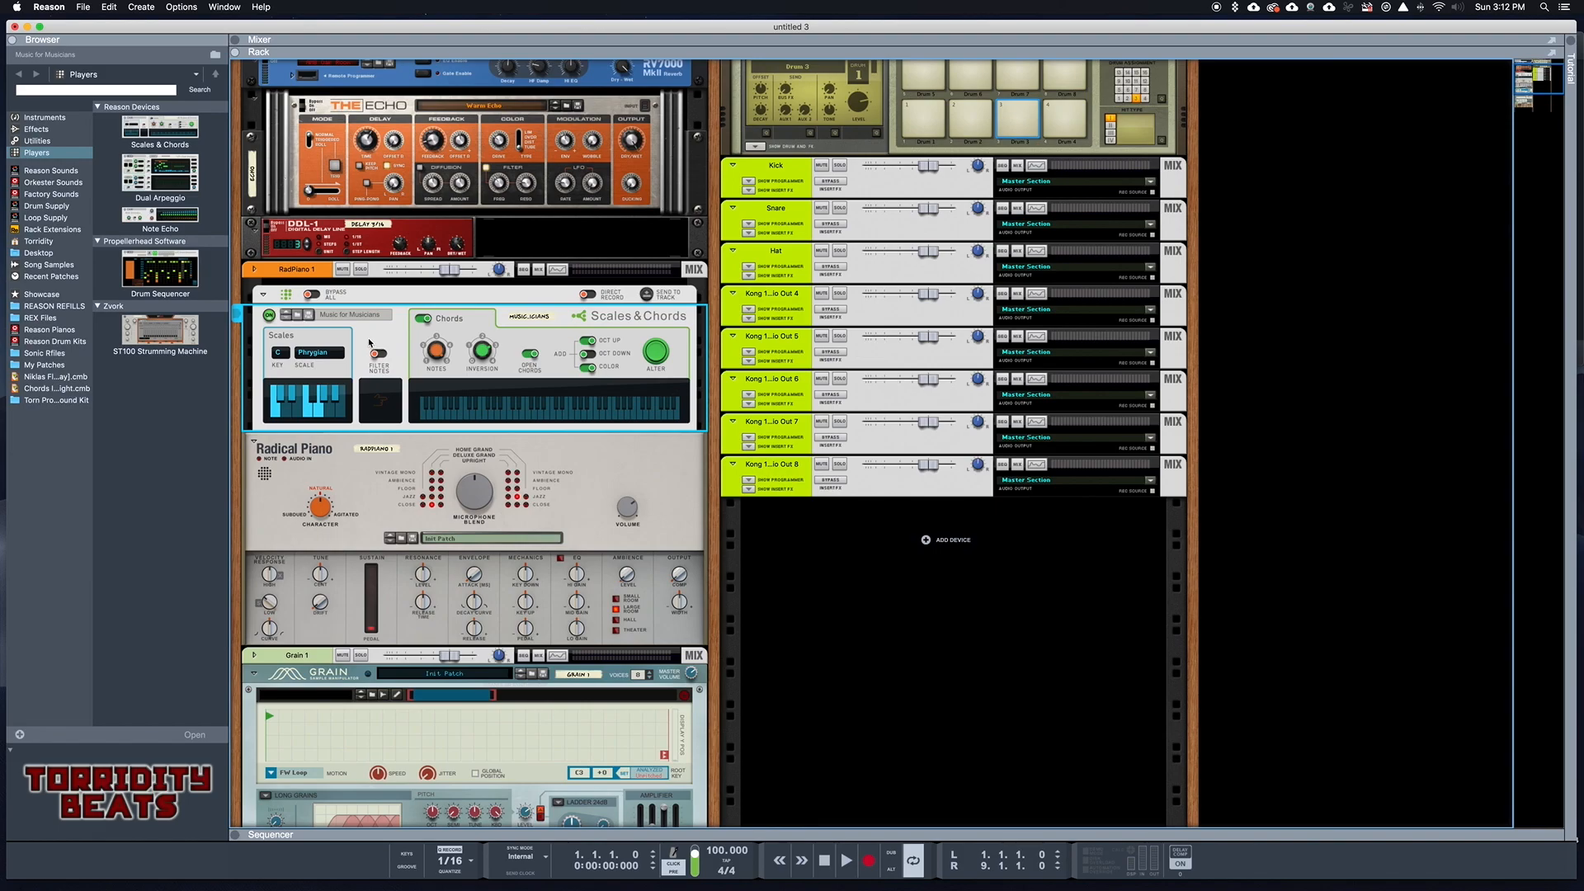
# Turn the Scales & Chords player off and on again, and load its EDM Chords (Cm) patch.
pyautogui.click(269, 315)
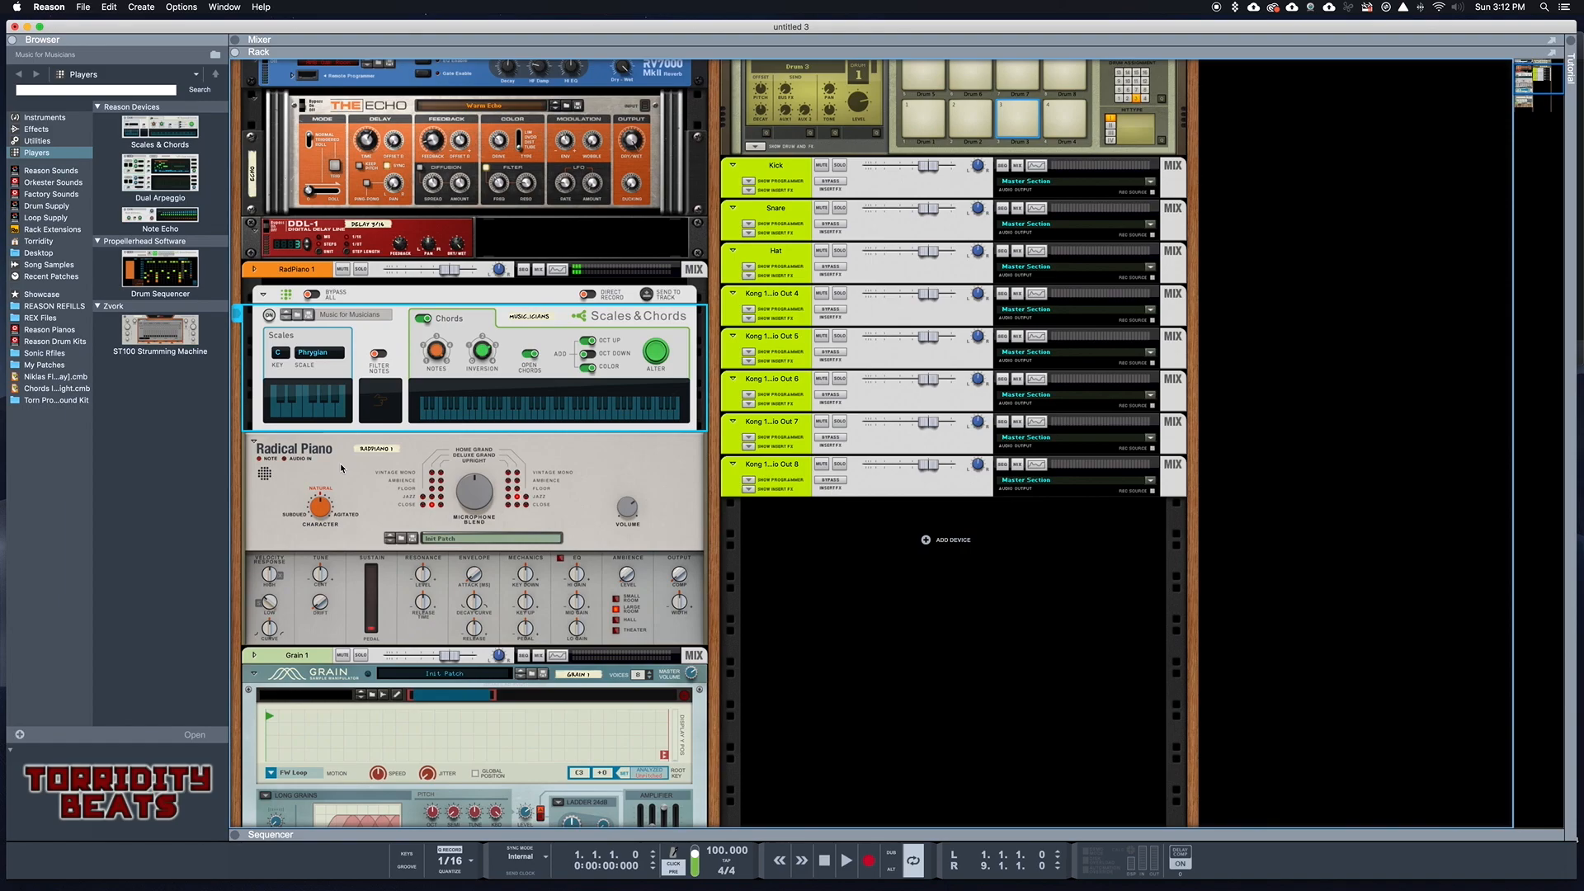
pyautogui.click(269, 315)
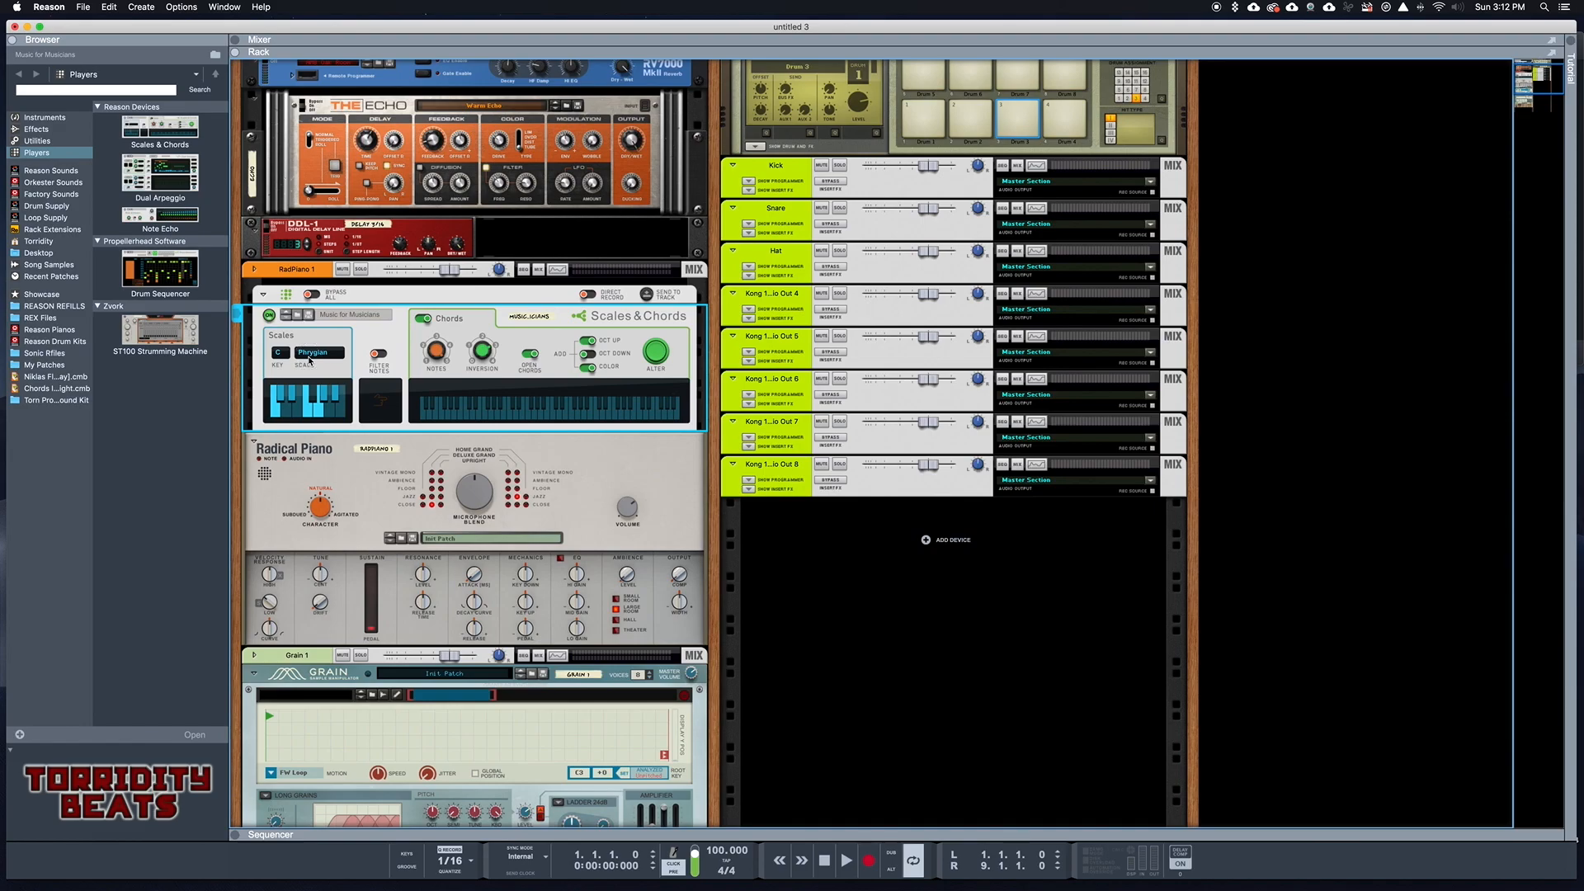
pyautogui.click(337, 324)
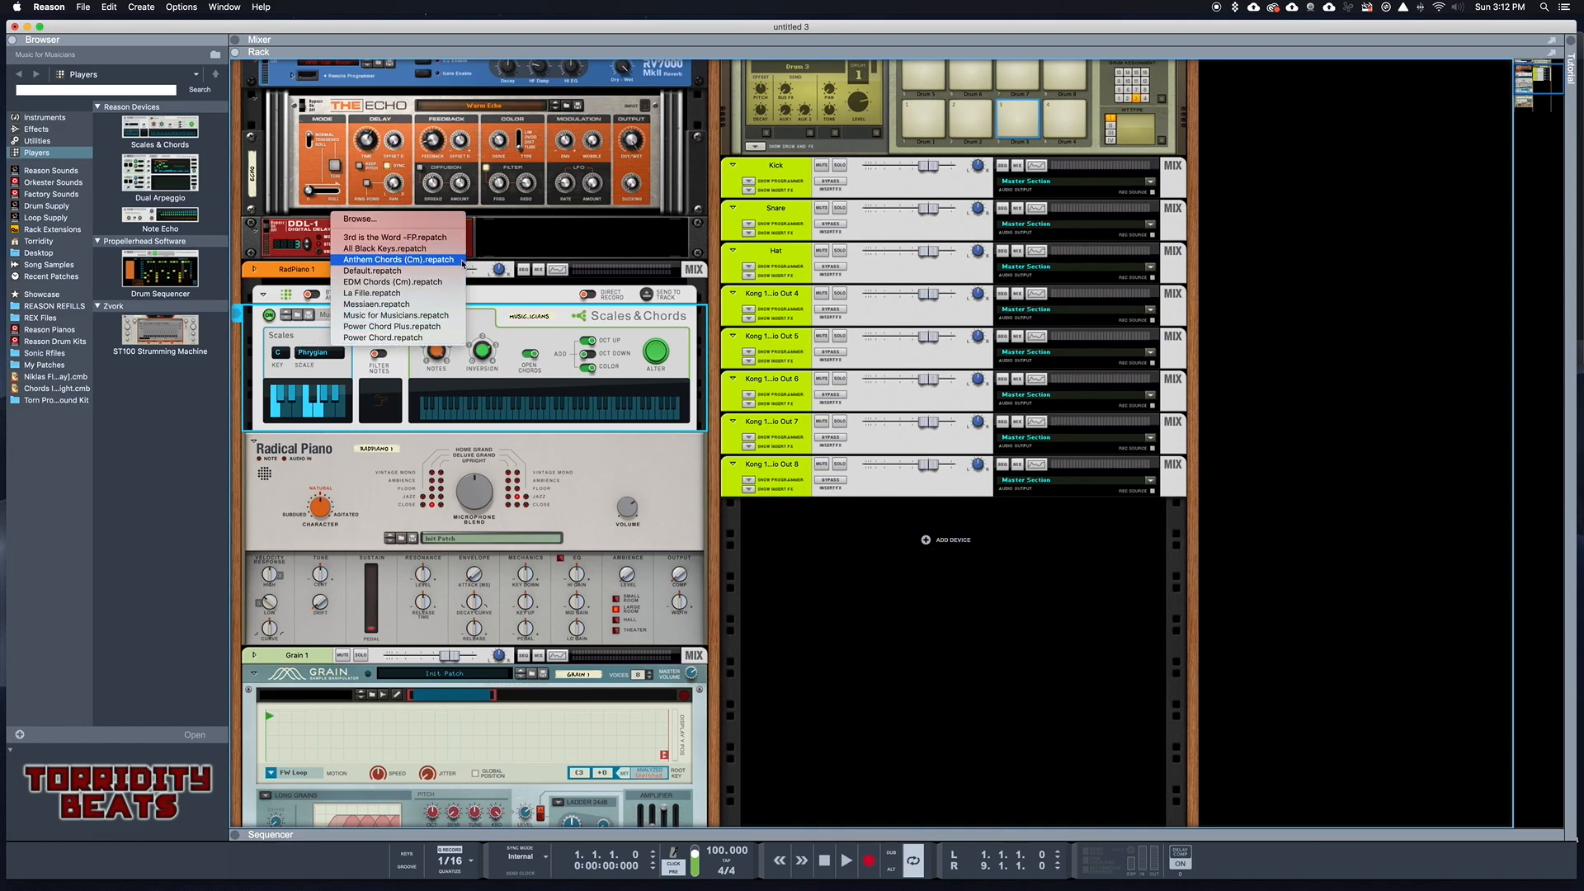
pyautogui.click(377, 283)
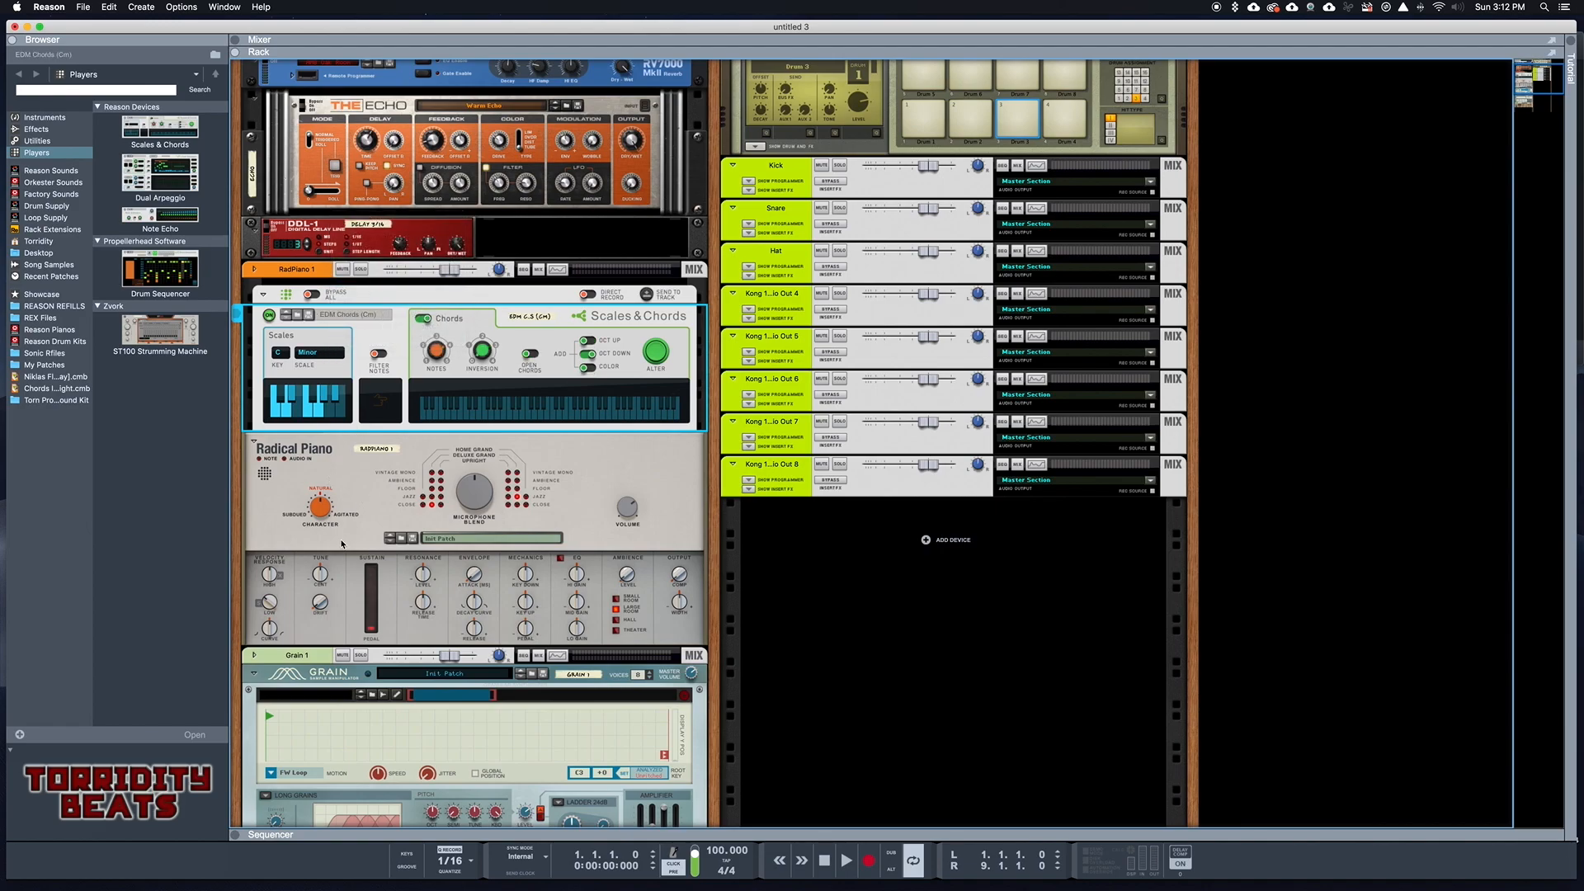
# Adjust Radical Piano's Microphone Blend, set its Ambience to Hall, and turn on Open Chords in Scales & Chords.
pyautogui.scroll(-5, 344, 540)
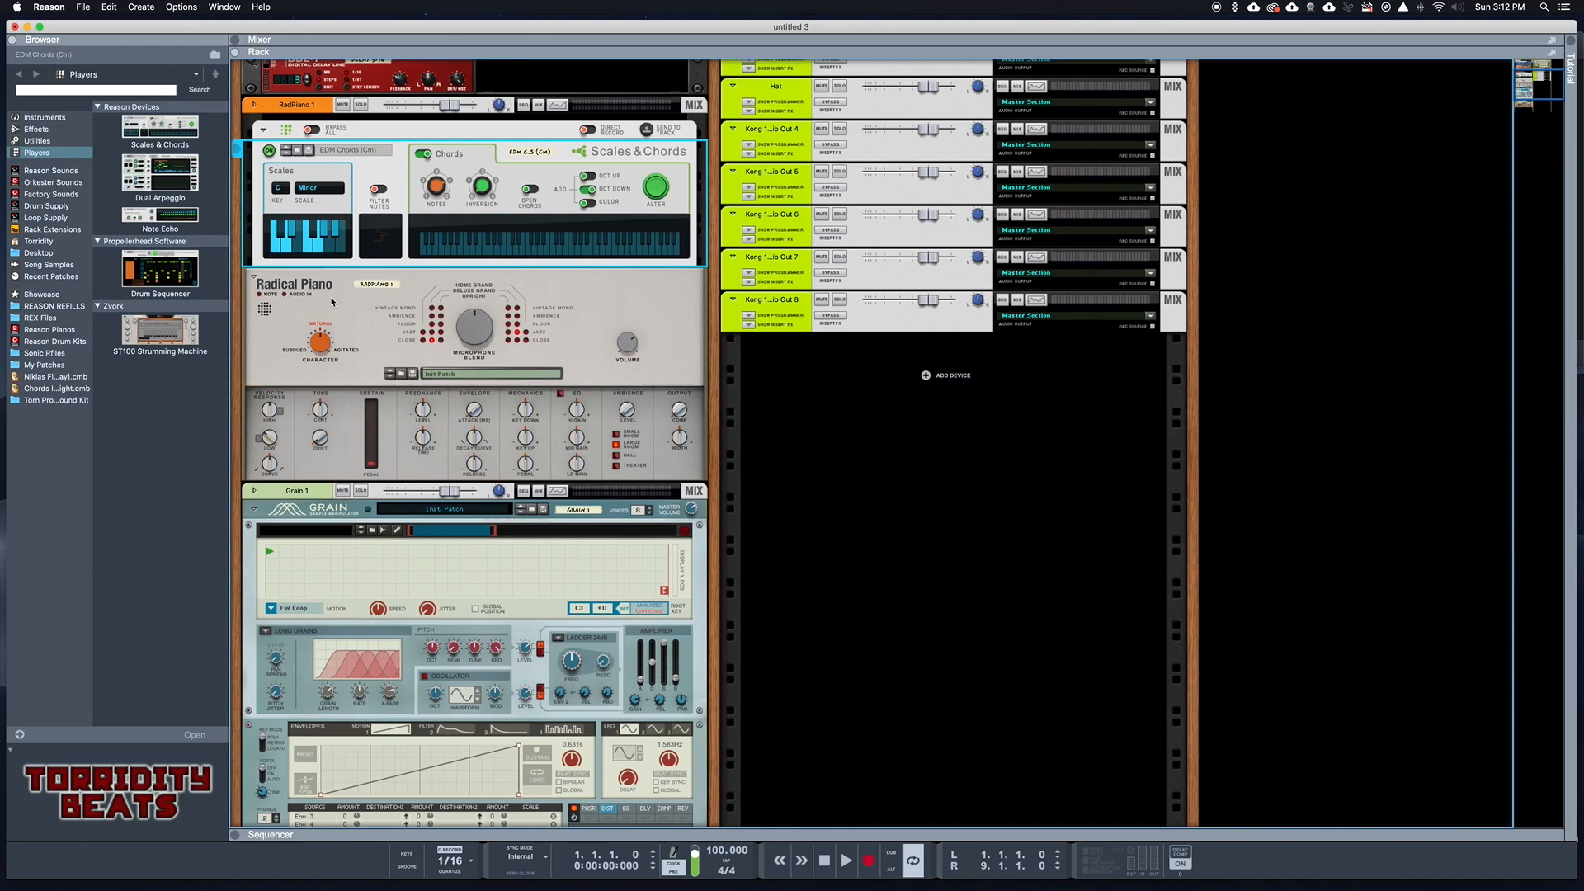
pyautogui.click(341, 321)
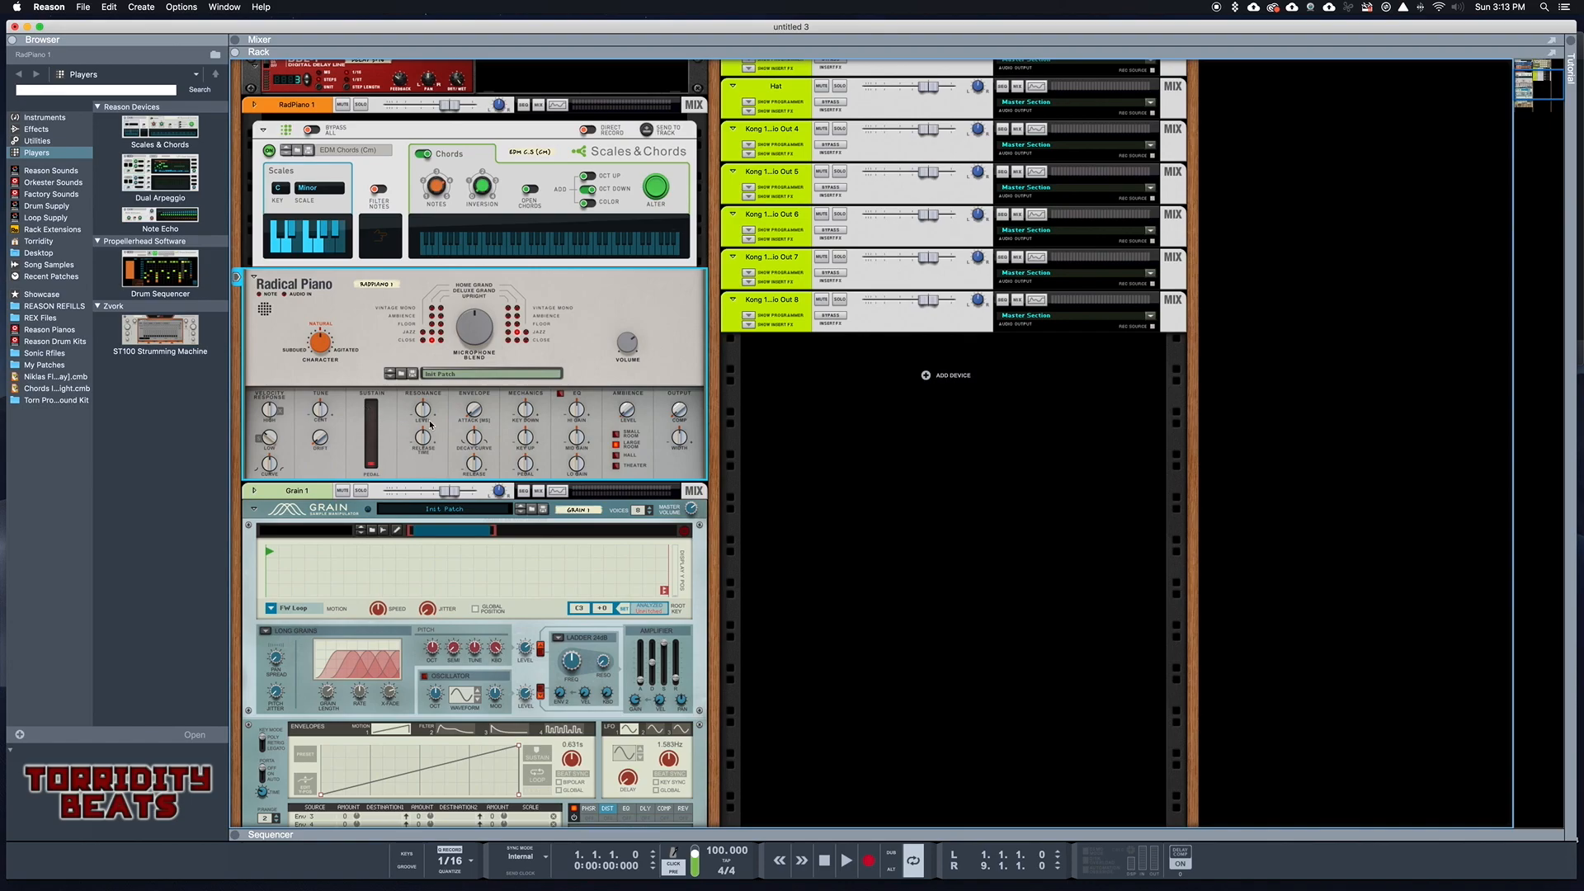
pyautogui.moveTo(474, 333); pyautogui.dragTo(473, 333)
pyautogui.click(615, 454)
pyautogui.click(531, 190)
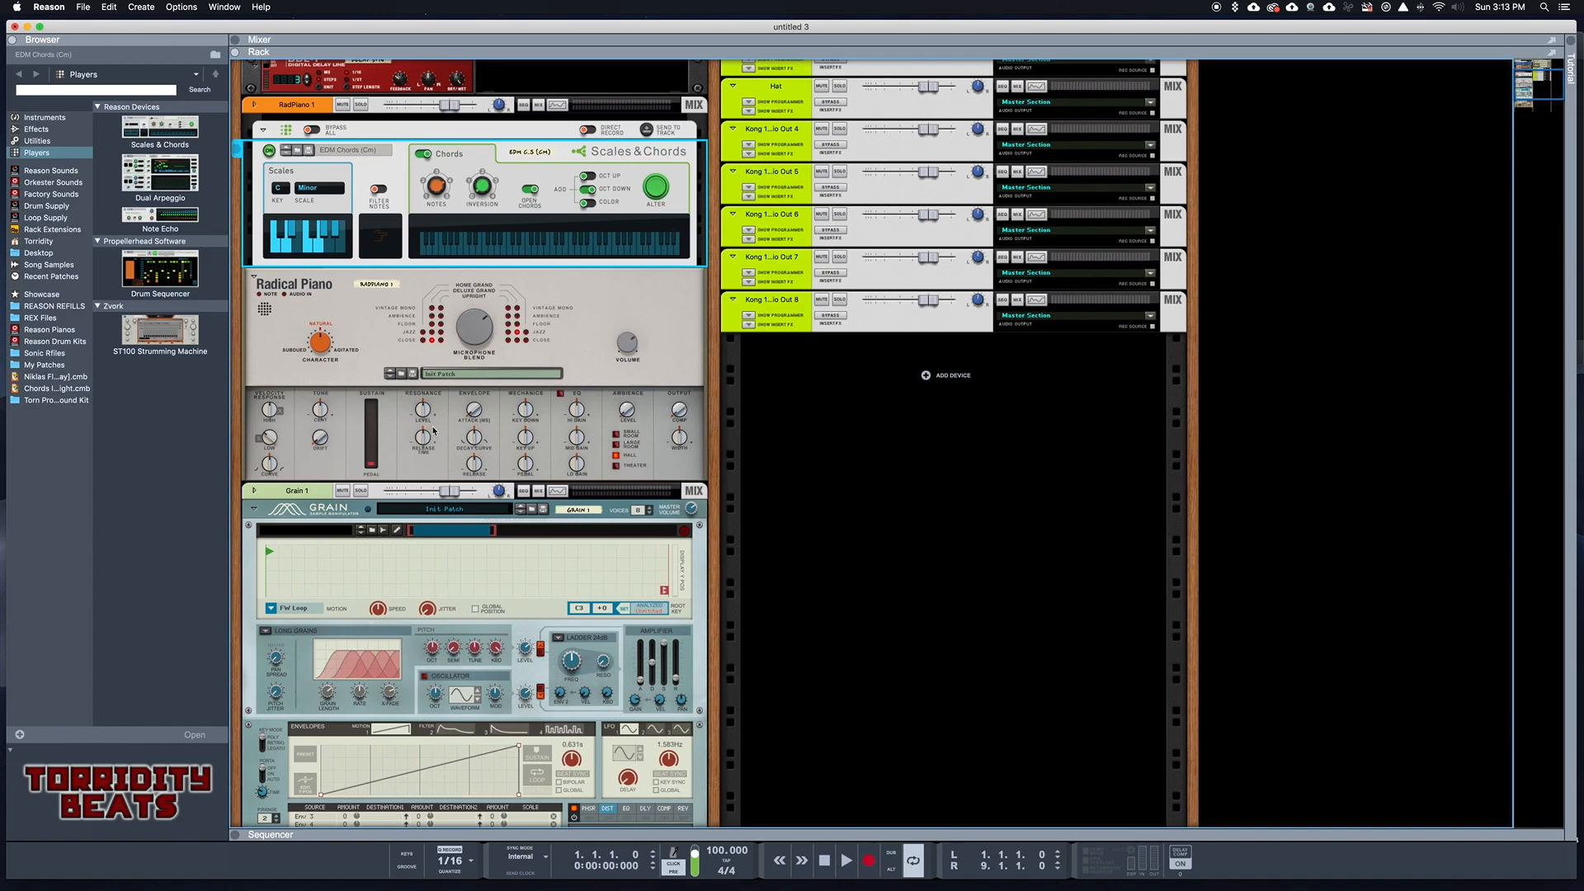
# Try Radical Piano's Sustain Pedal at about 64%, and bring it back down.
pyautogui.moveTo(371, 438); pyautogui.dragTo(374, 430)
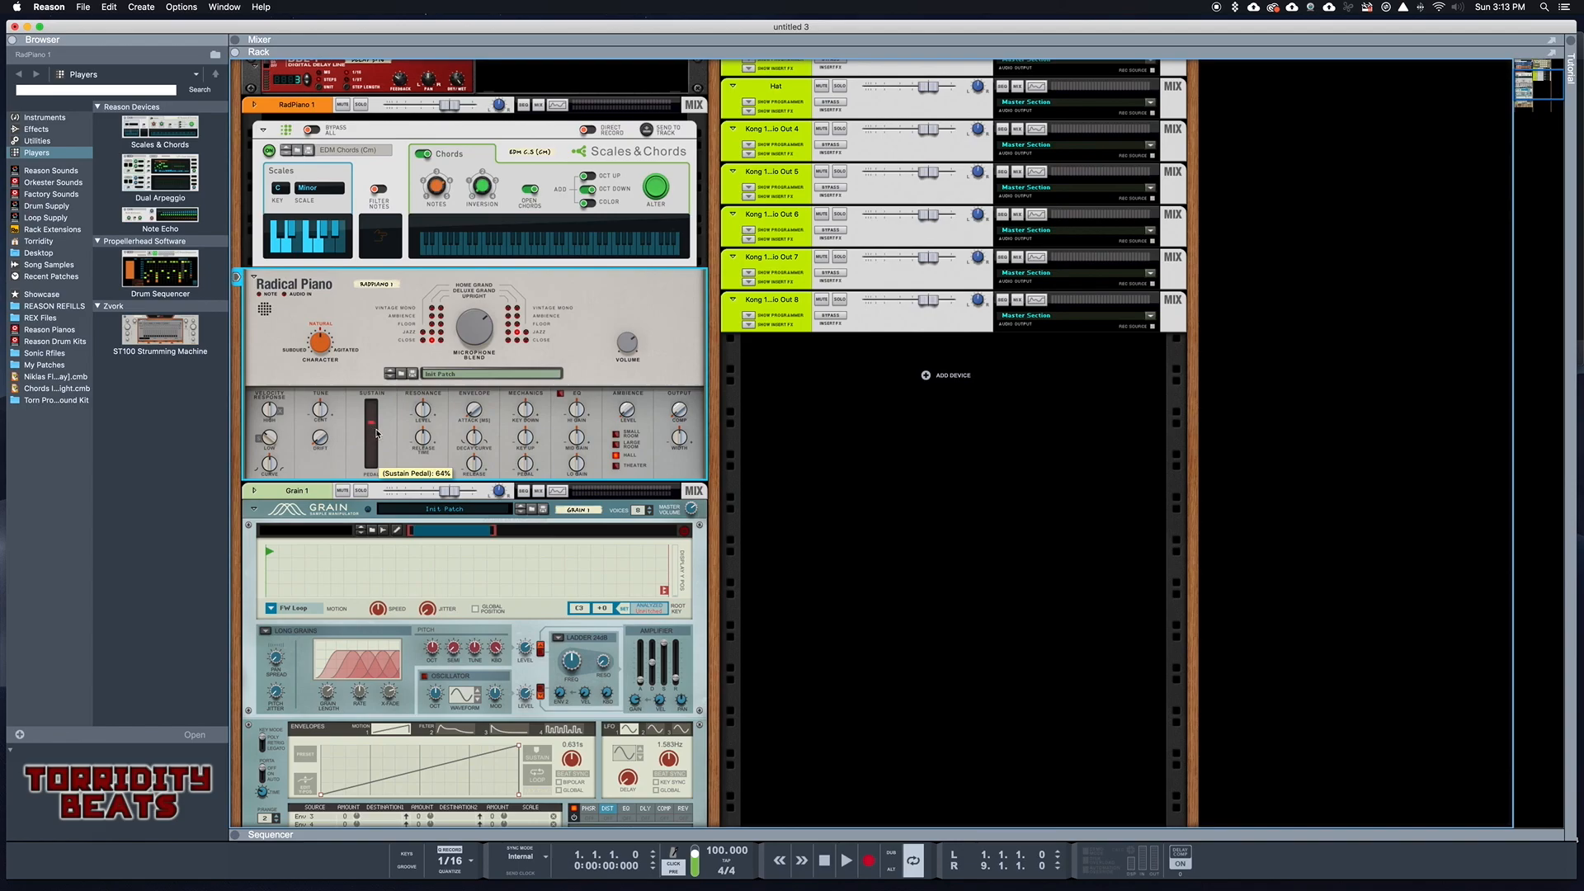
pyautogui.click(372, 462)
pyautogui.click(373, 452)
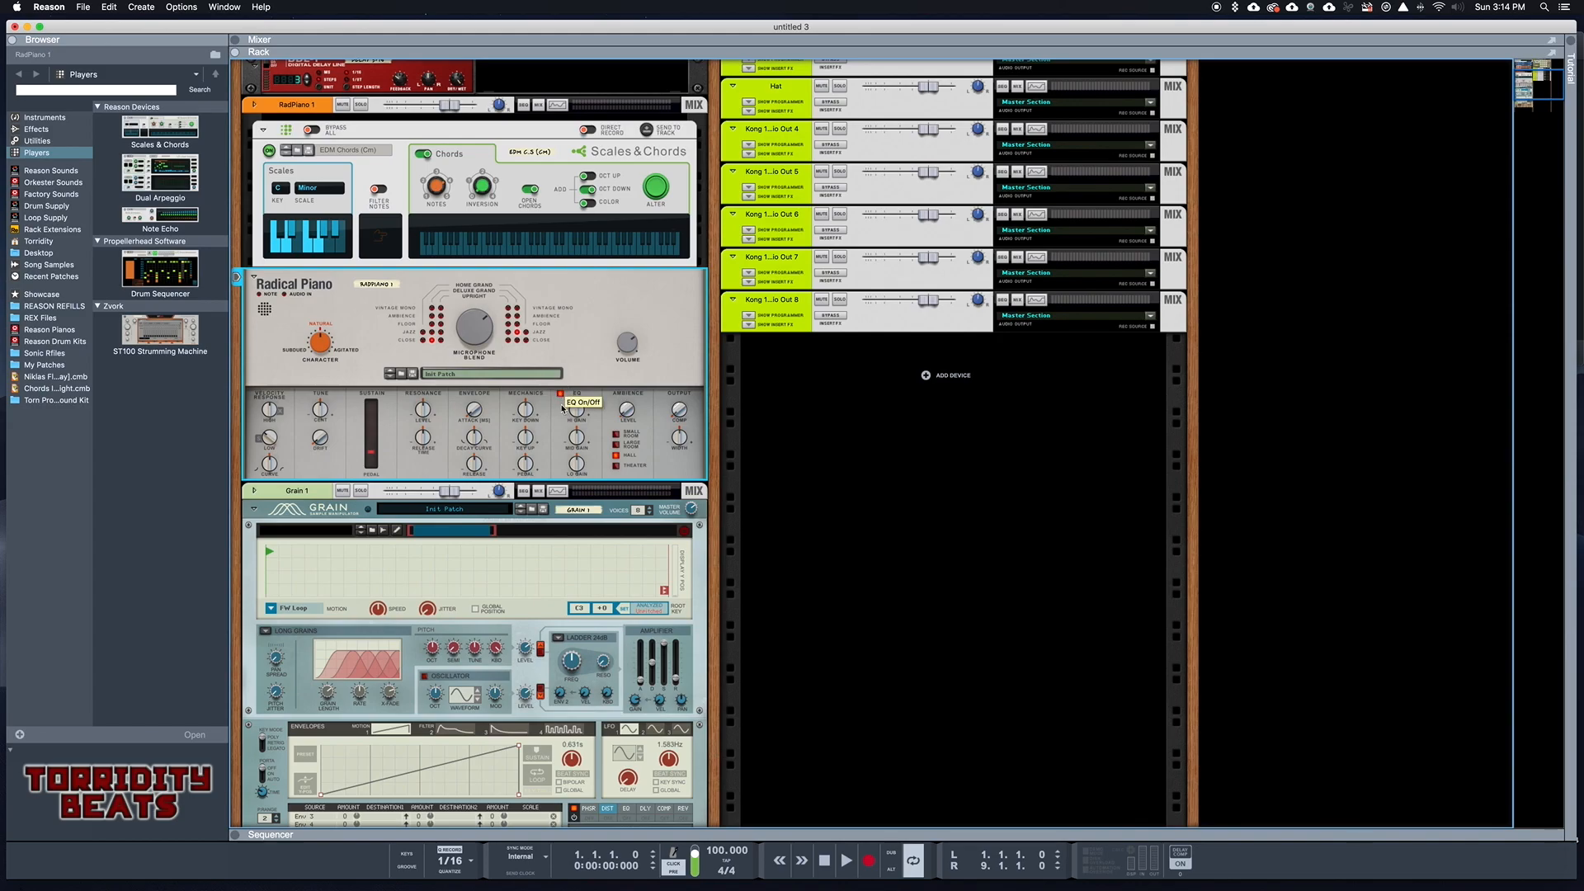
# Try Radical Piano's EQ switch, and view the RadPiano 1 channel's Spectrum EQ before closing it.
pyautogui.click(561, 395)
pyautogui.click(557, 106)
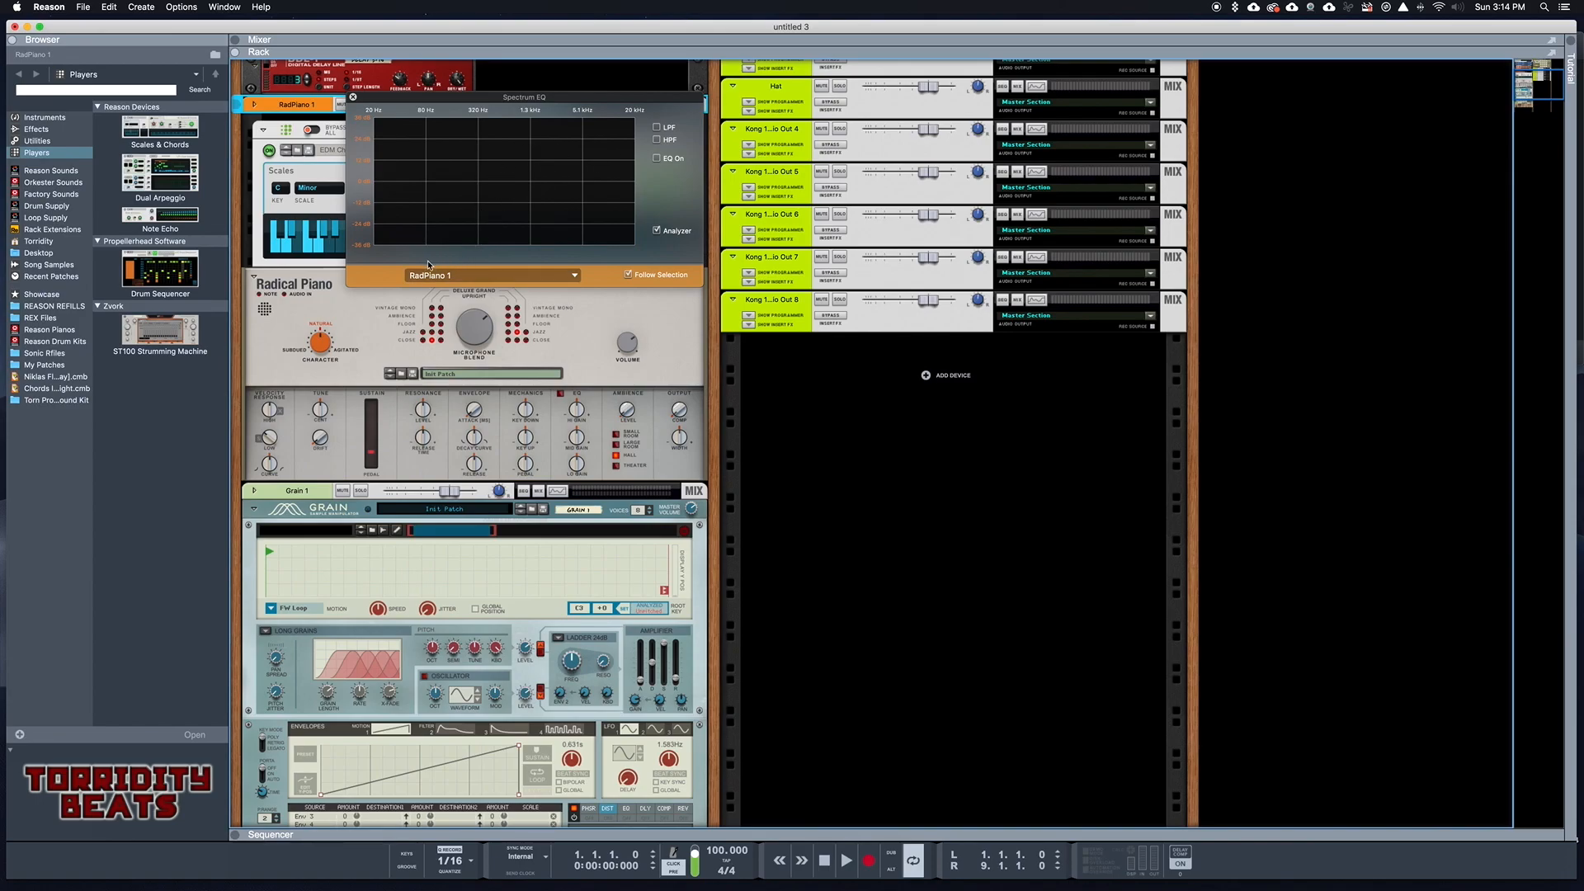
pyautogui.click(353, 97)
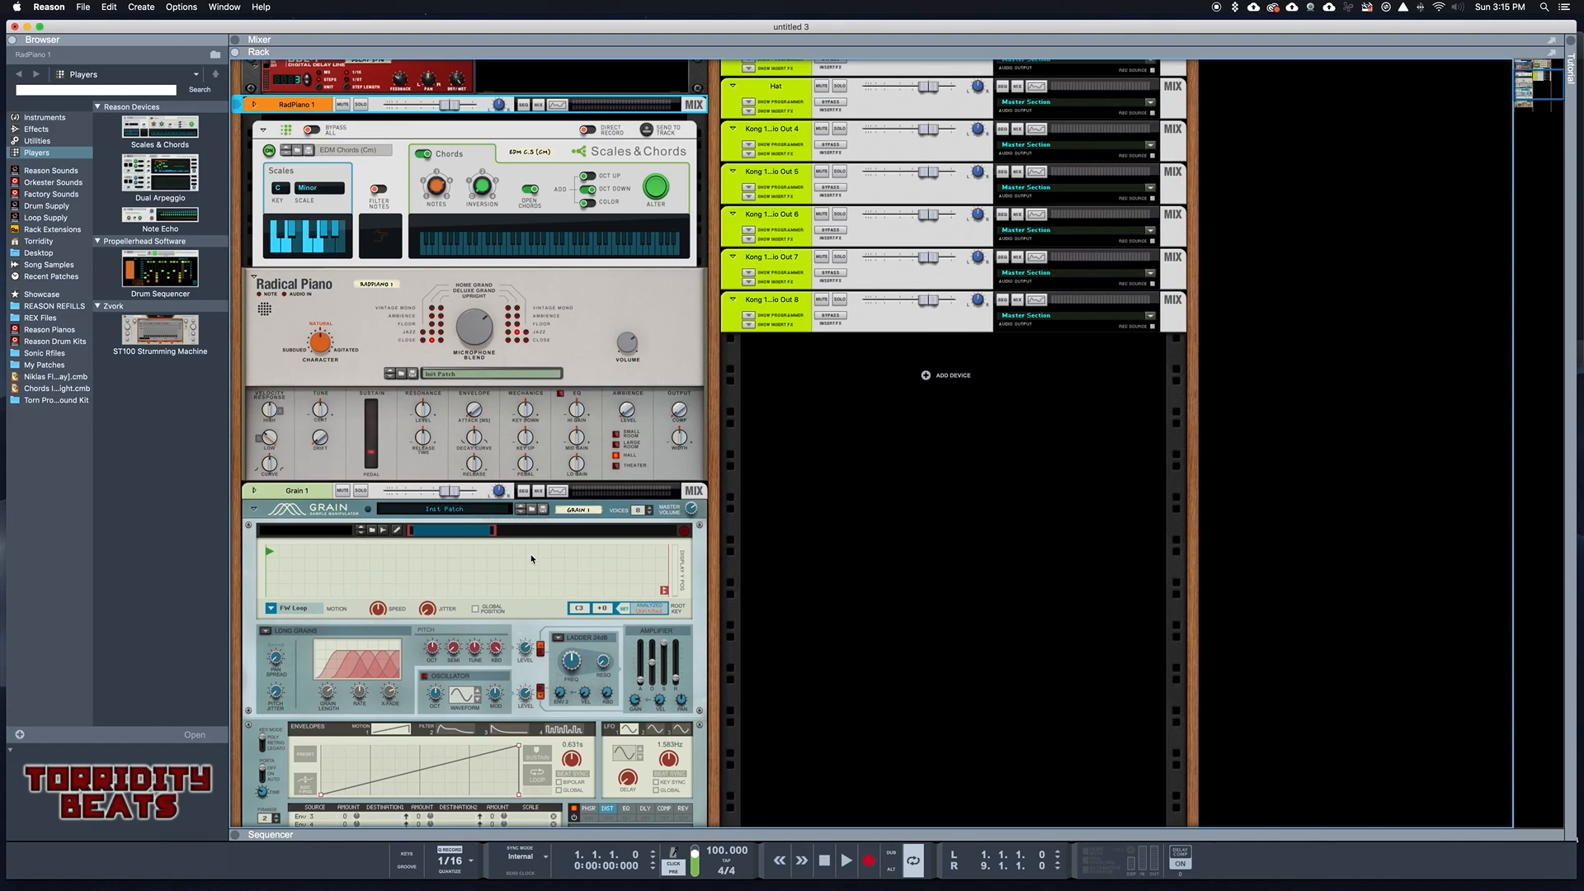
# Load the Depths of Mordor pad patch into the Grain device and select Grain for playing.
pyautogui.scroll(-3, 508, 569)
pyautogui.scroll(-6, 506, 564)
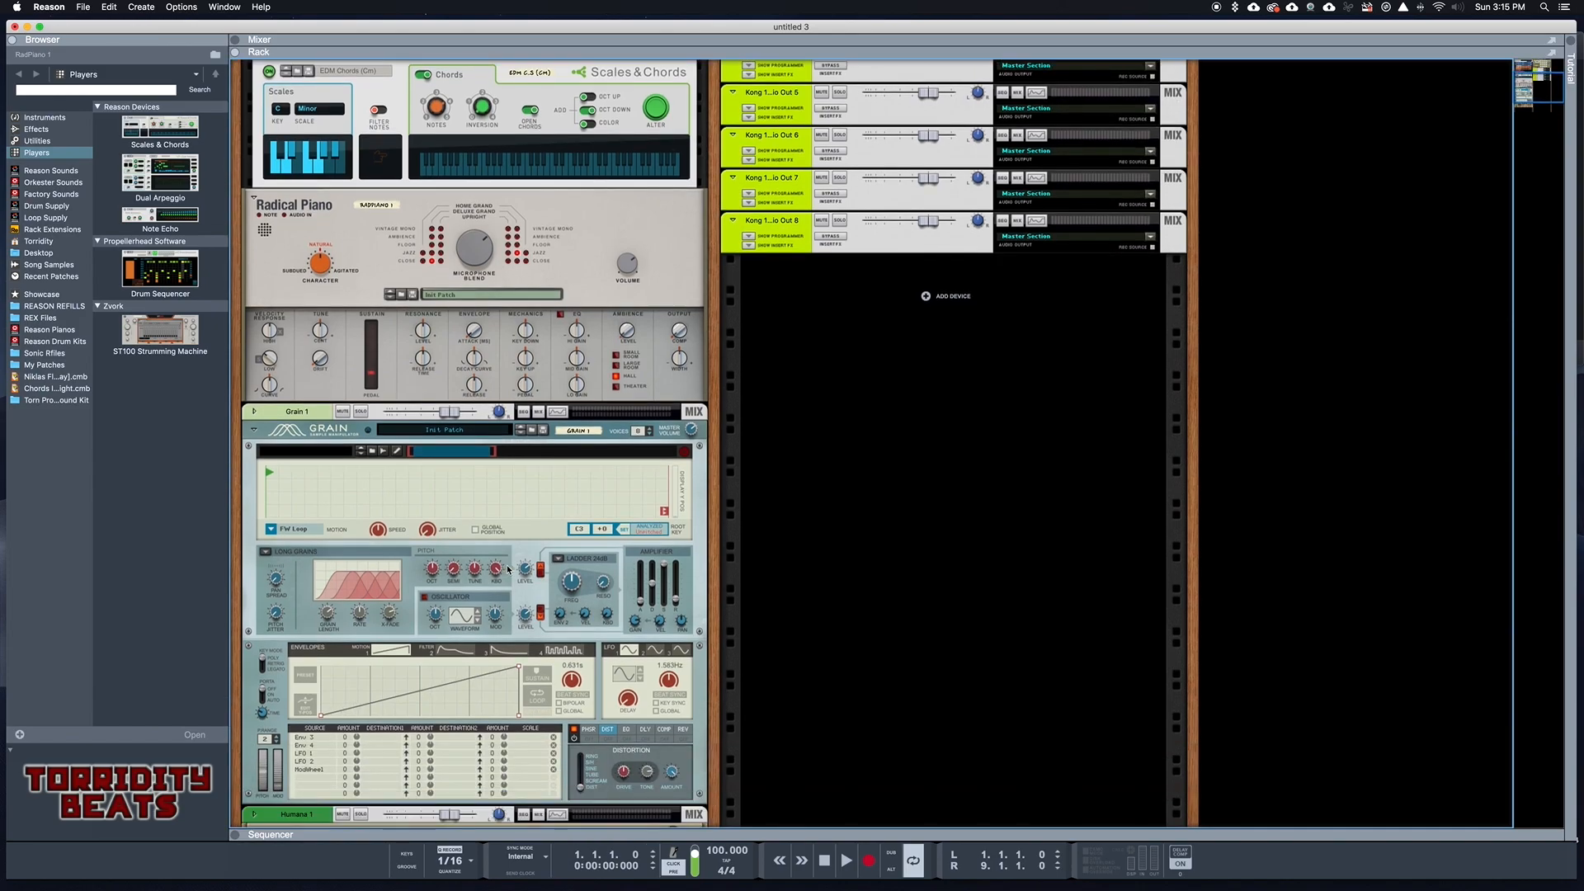
pyautogui.scroll(-3, 508, 570)
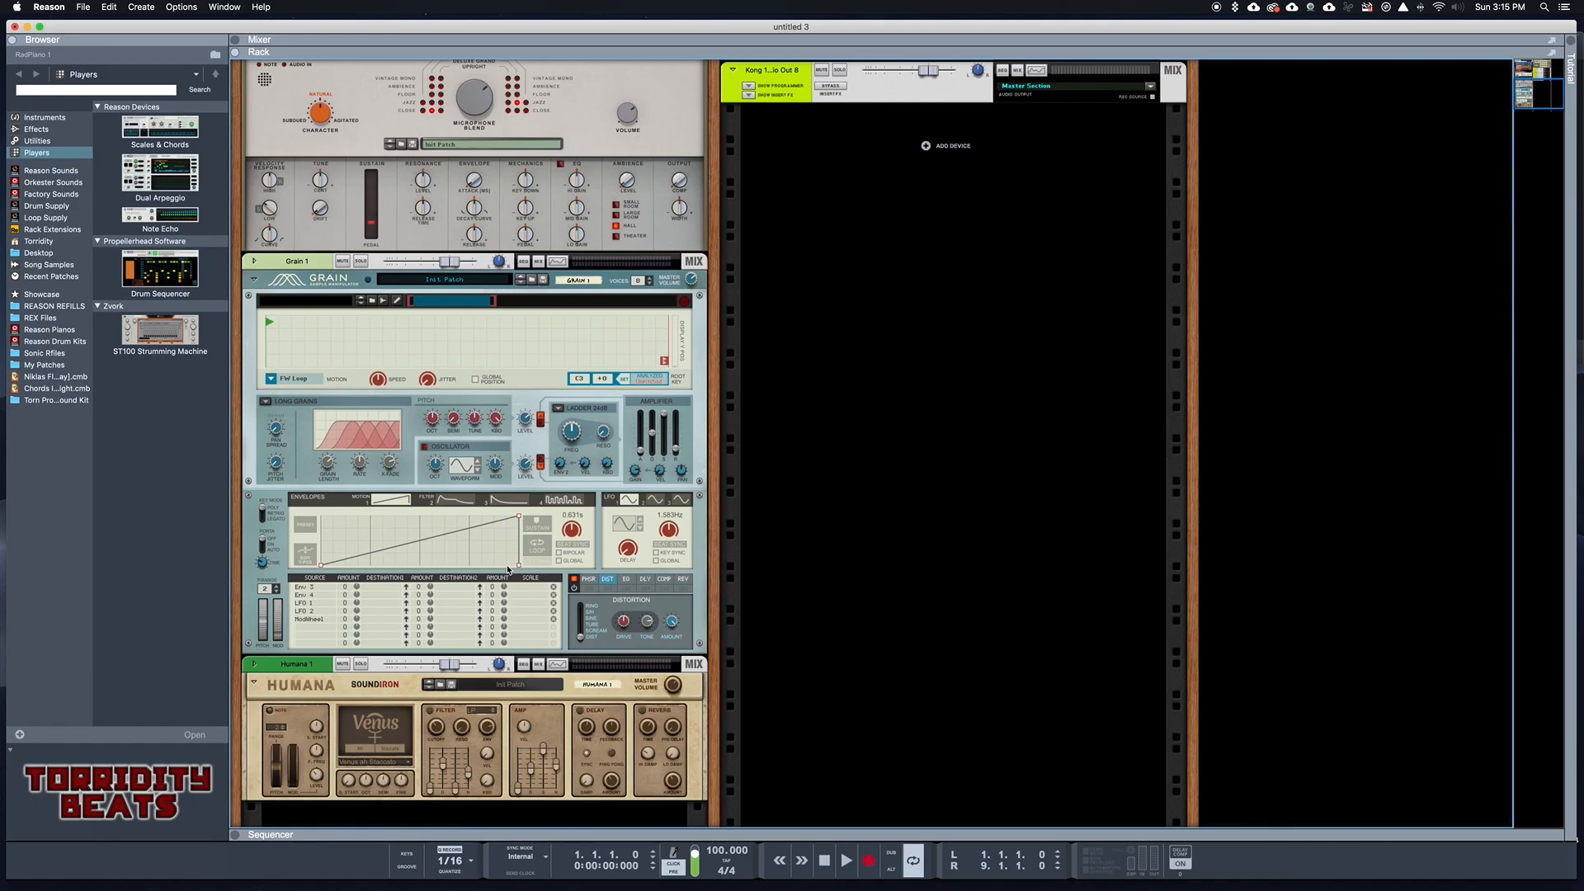
pyautogui.click(525, 282)
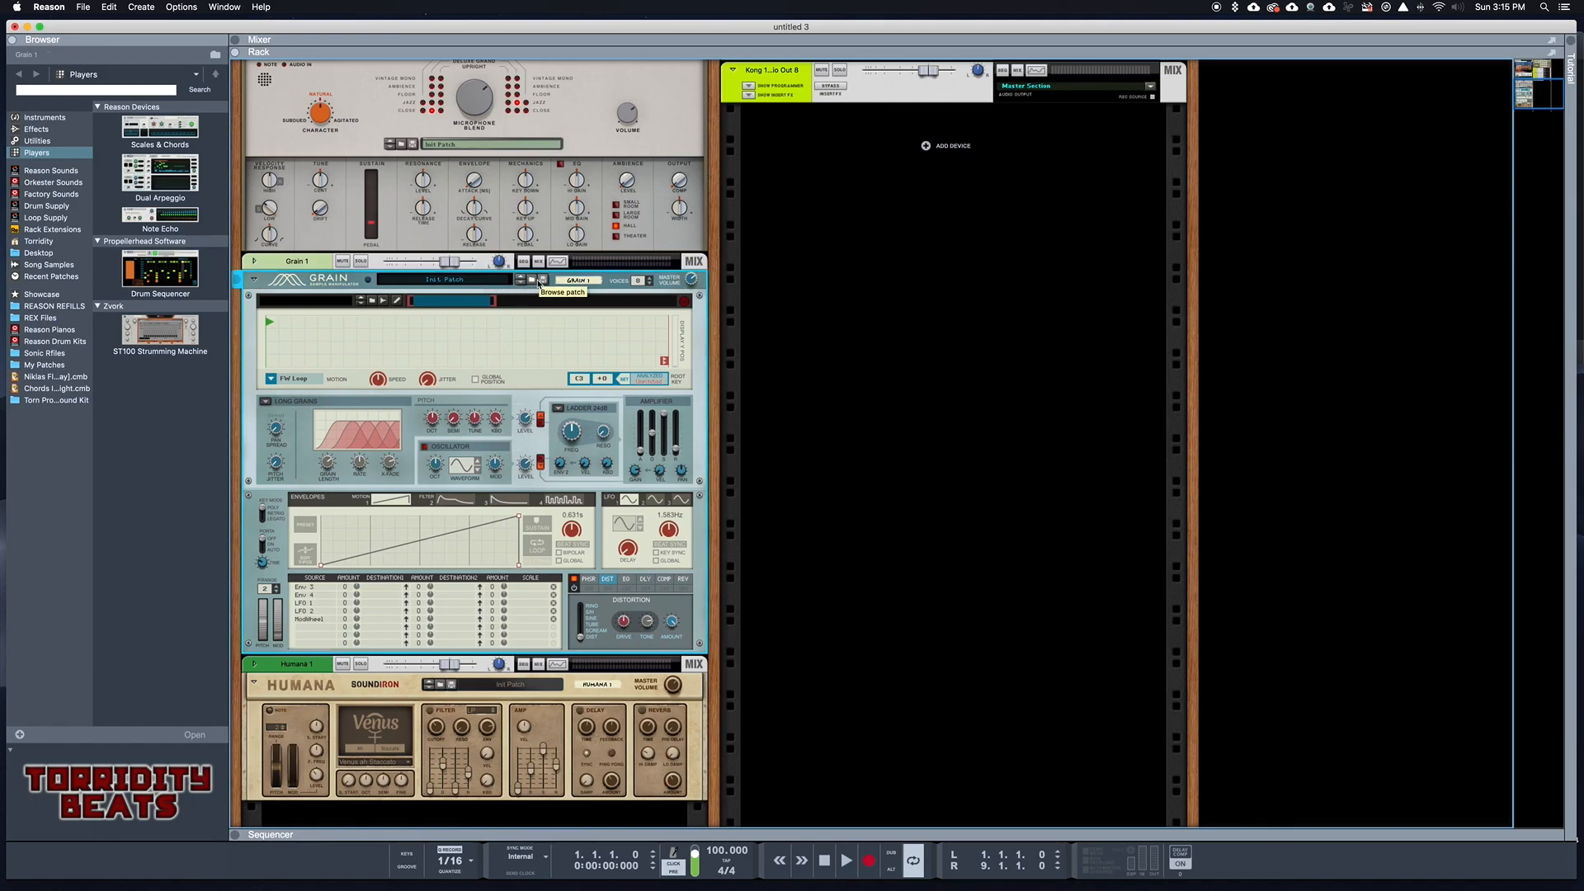
pyautogui.click(538, 282)
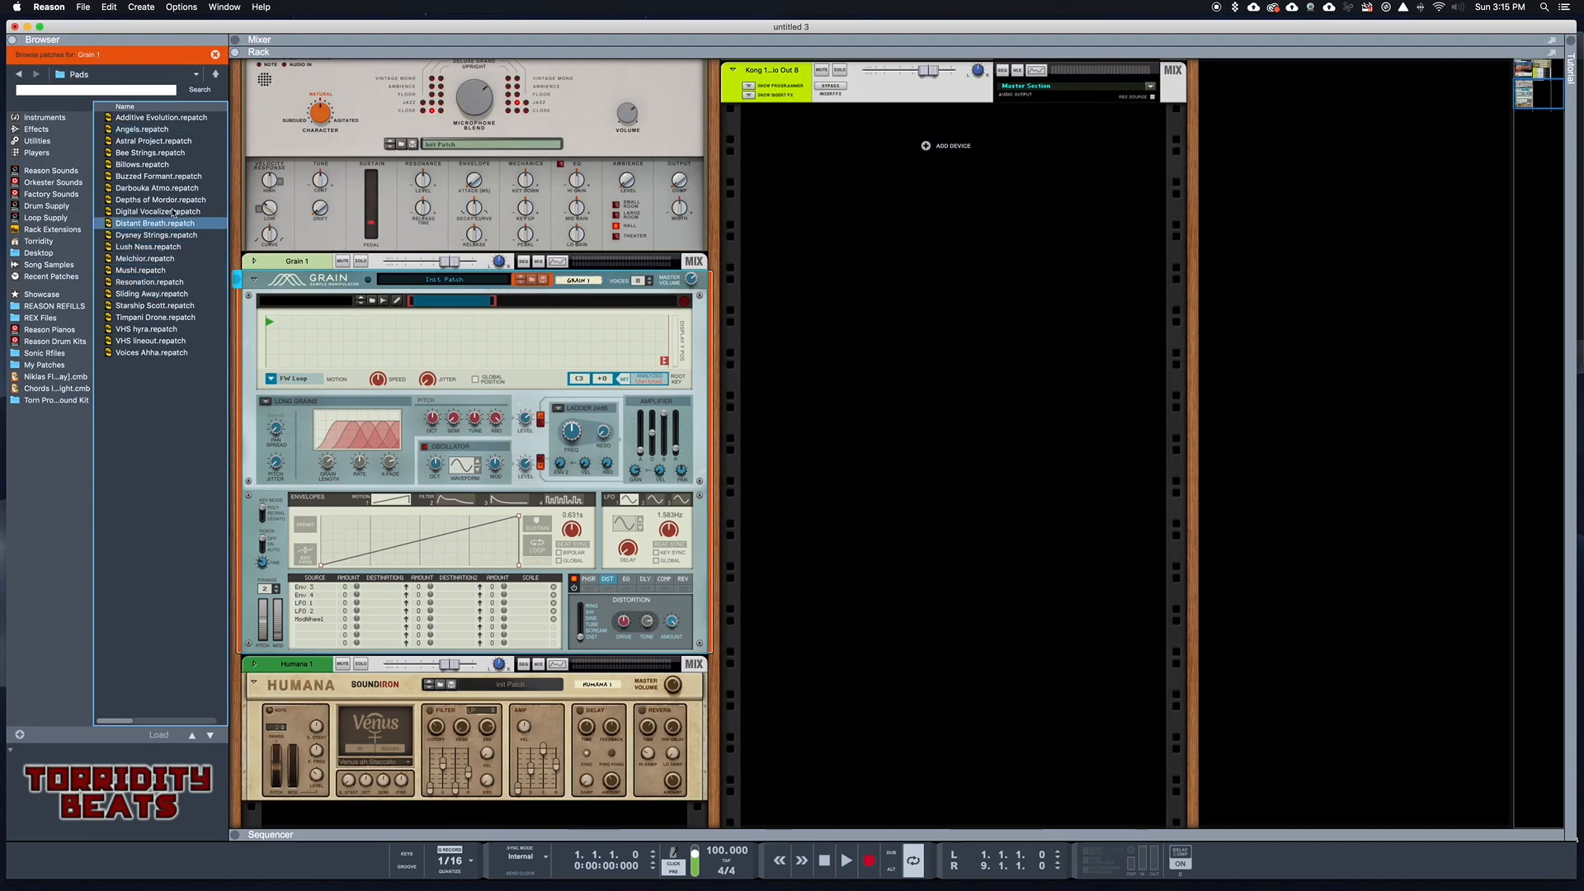
pyautogui.click(160, 202)
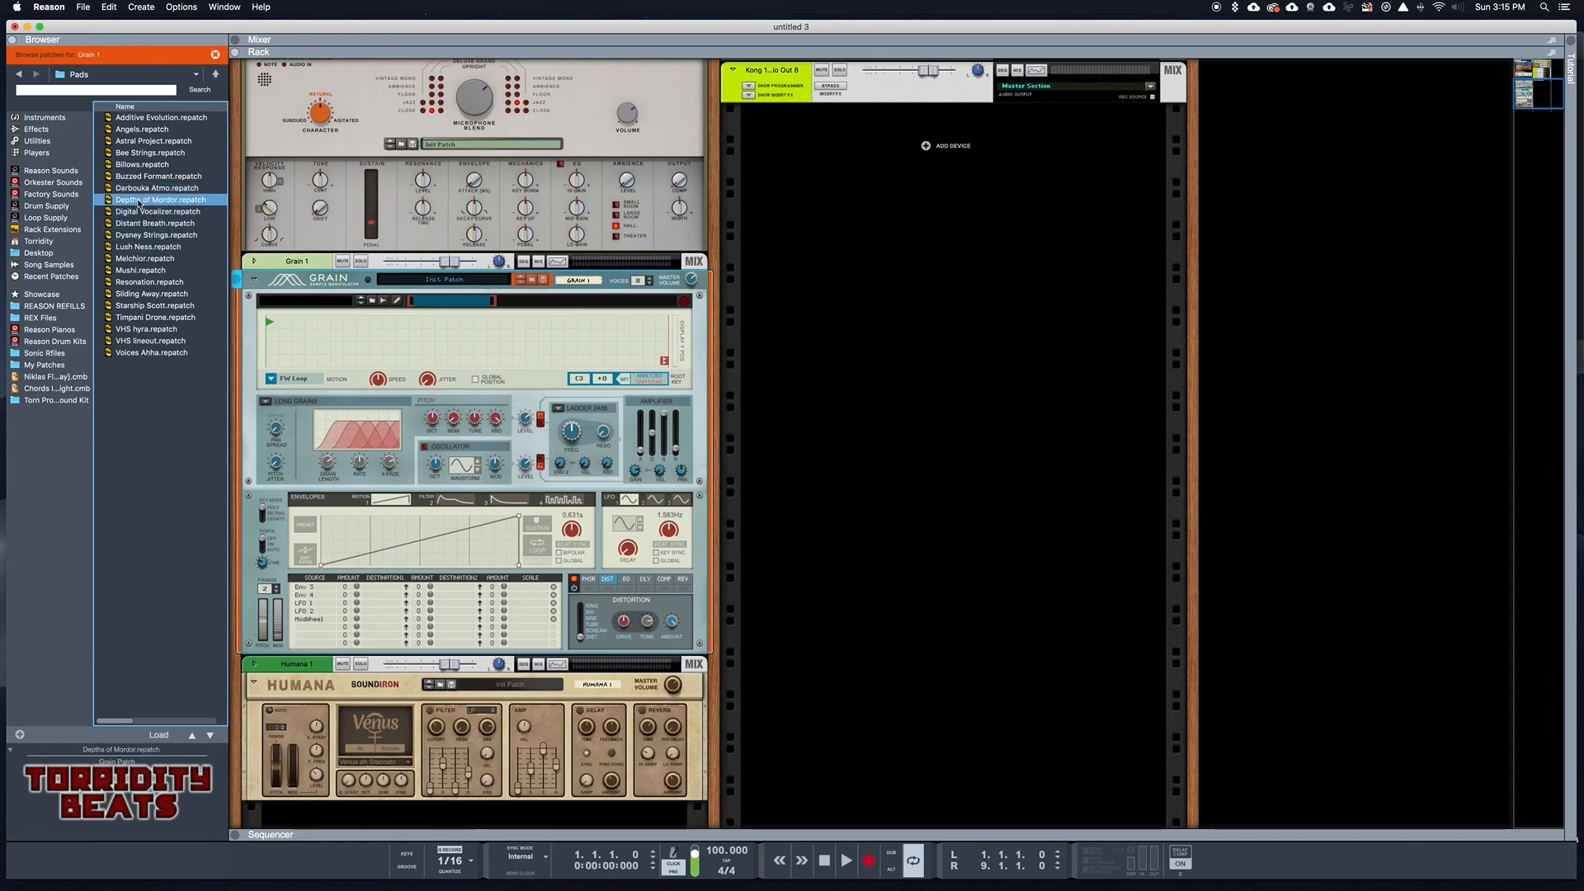
pyautogui.doubleClick(139, 204)
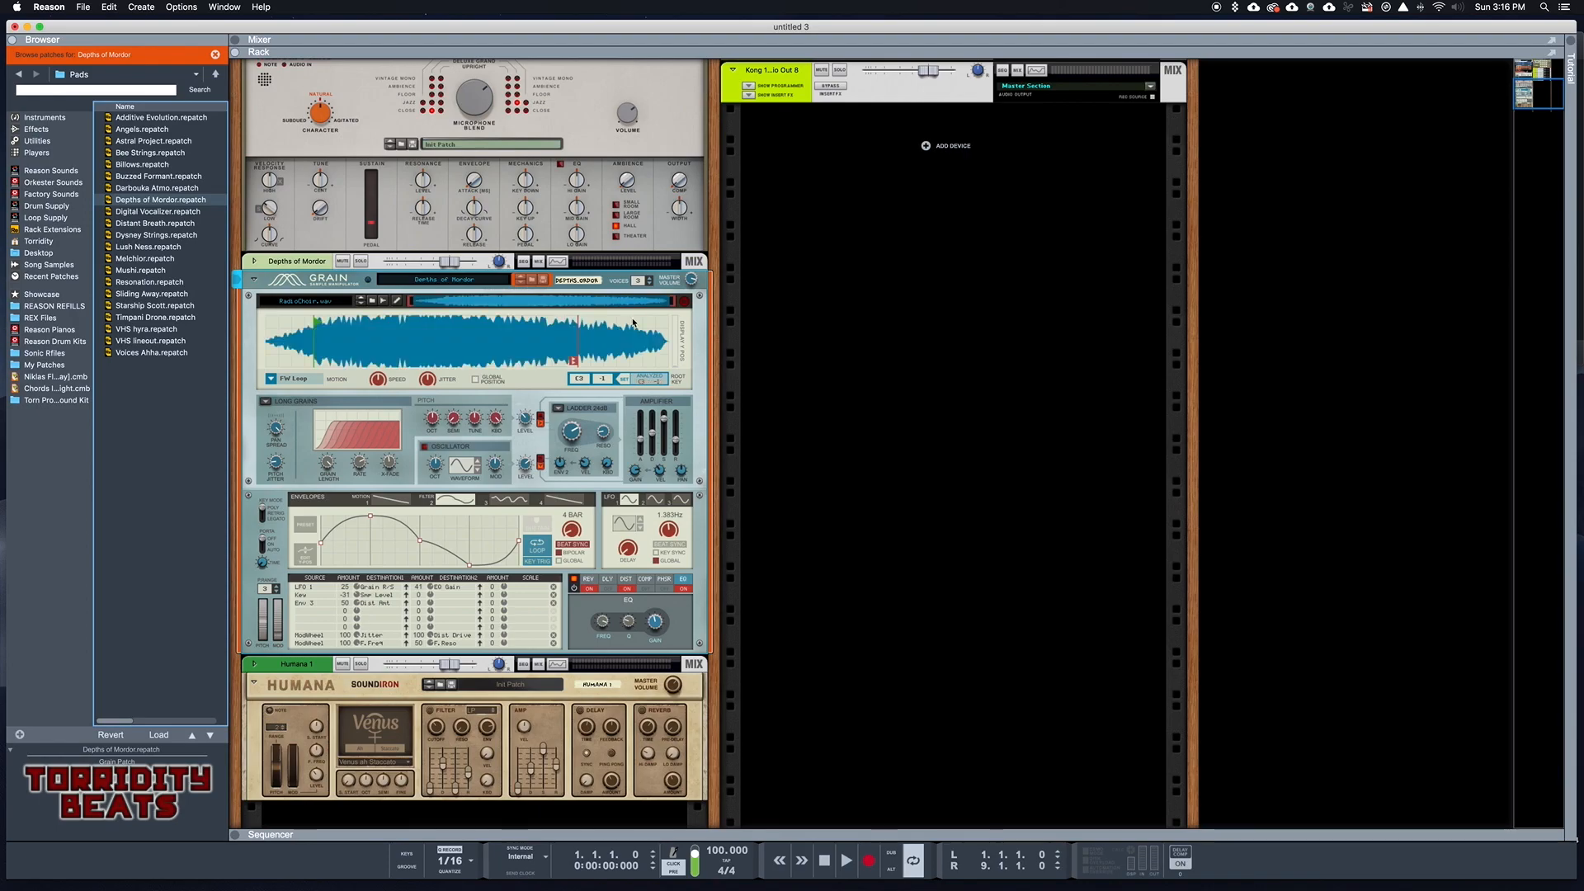
pyautogui.click(239, 283)
pyautogui.moveTo(236, 285); pyautogui.dragTo(236, 289)
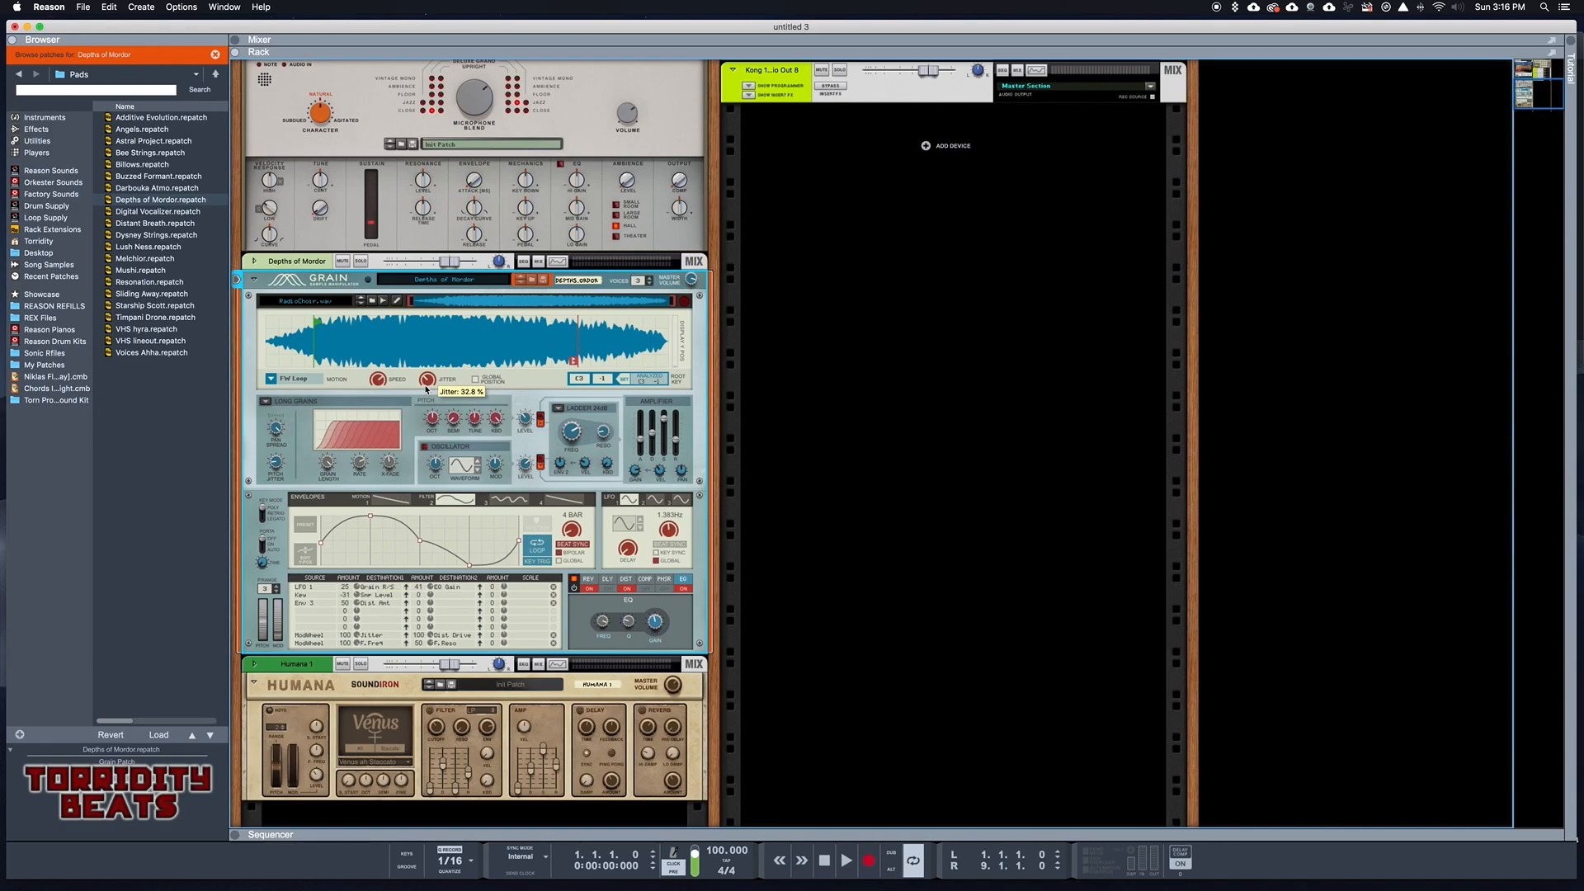
# Try Envelope 1 as Grain's playback Motion, and set it back to FW Loop.
pyautogui.click(272, 379)
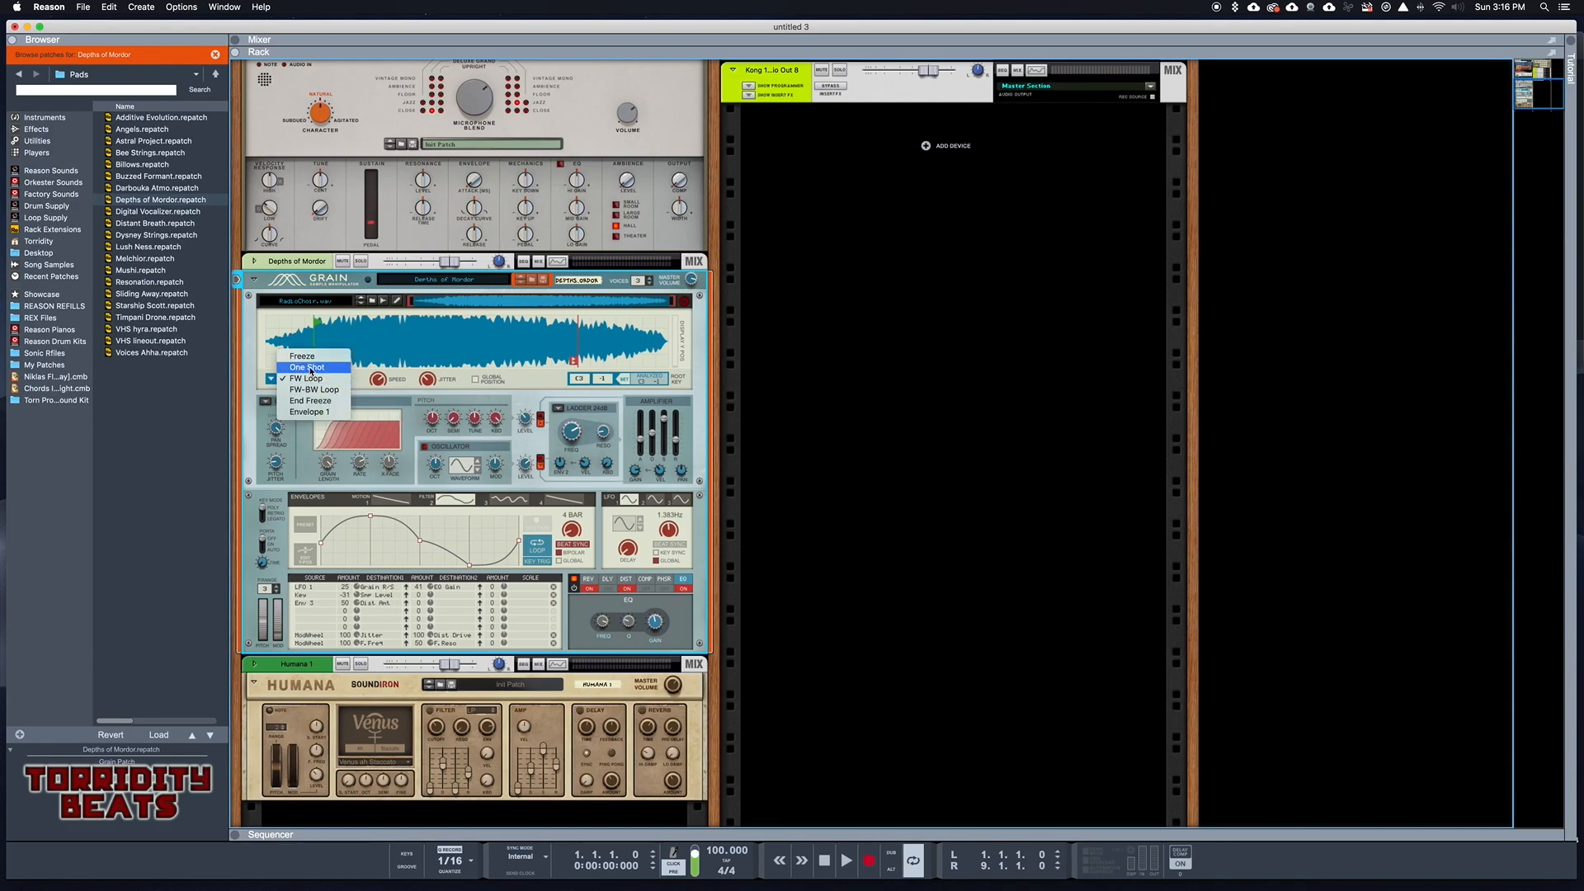
pyautogui.click(319, 413)
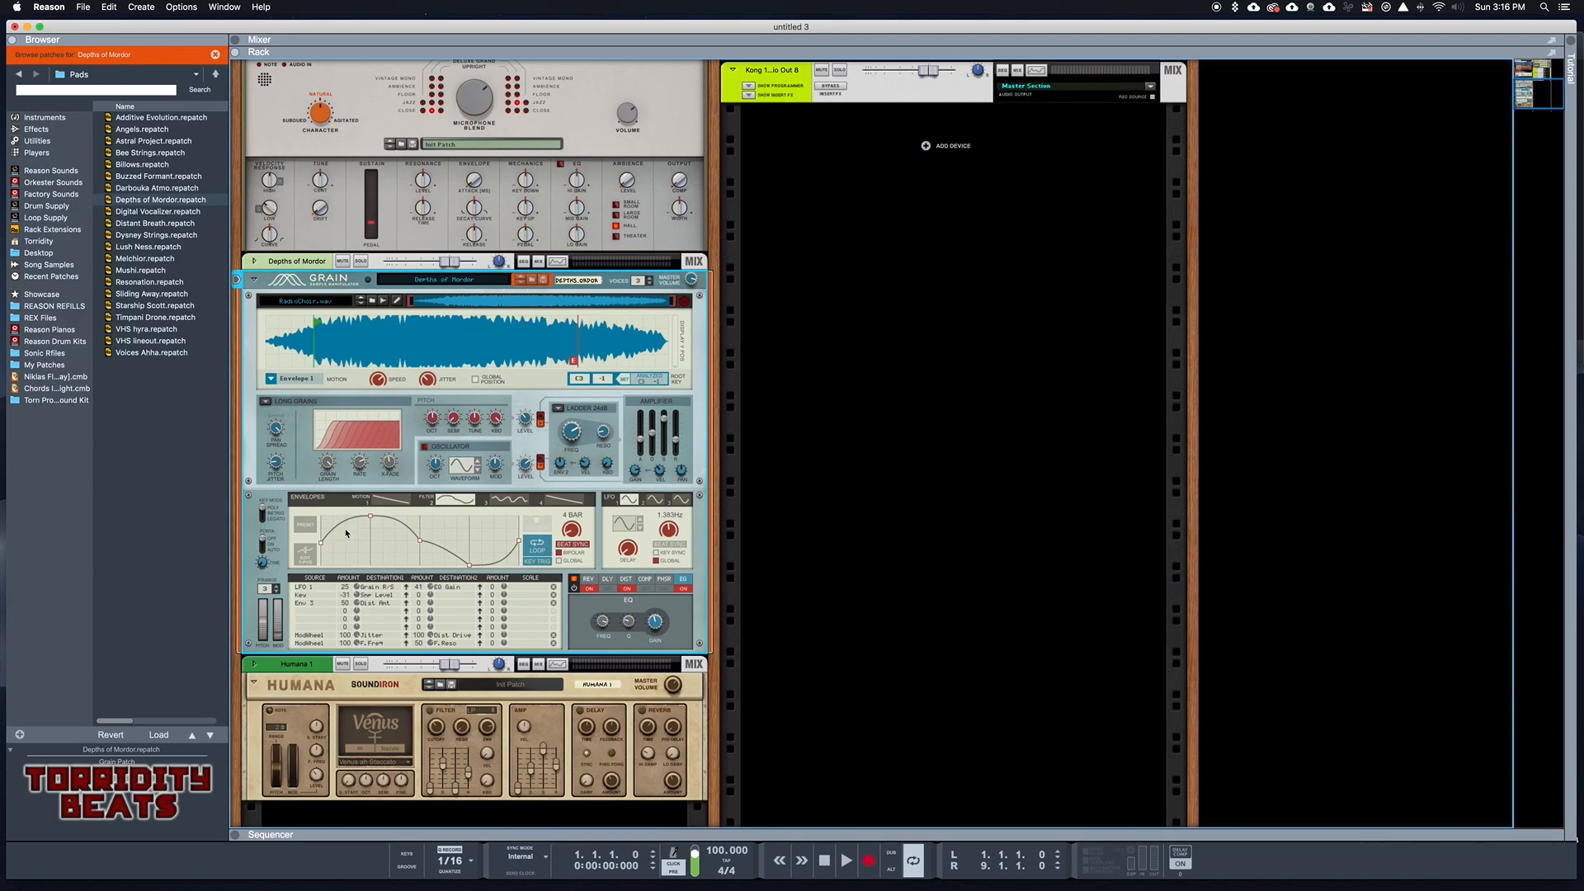
pyautogui.click(299, 380)
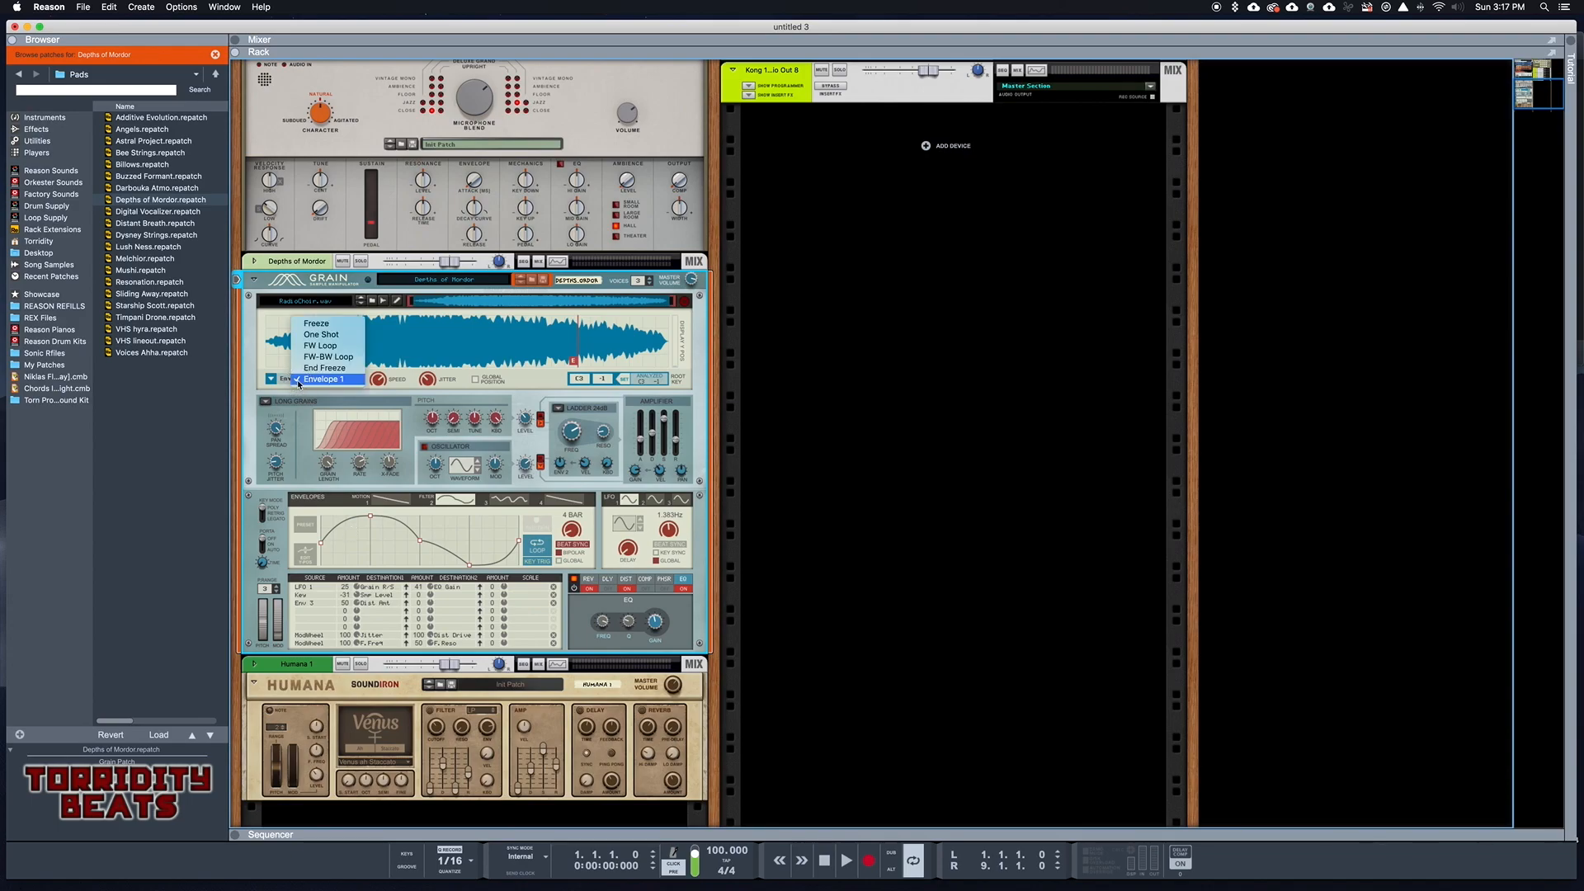
pyautogui.click(319, 346)
# Move Grain's sample end marker closer to the end of the waveform and its start marker further into the sample.
pyautogui.moveTo(574, 363)
pyautogui.mouseDown()
pyautogui.moveTo(649, 367)
pyautogui.moveTo(388, 363)
pyautogui.moveTo(620, 367)
pyautogui.mouseUp()
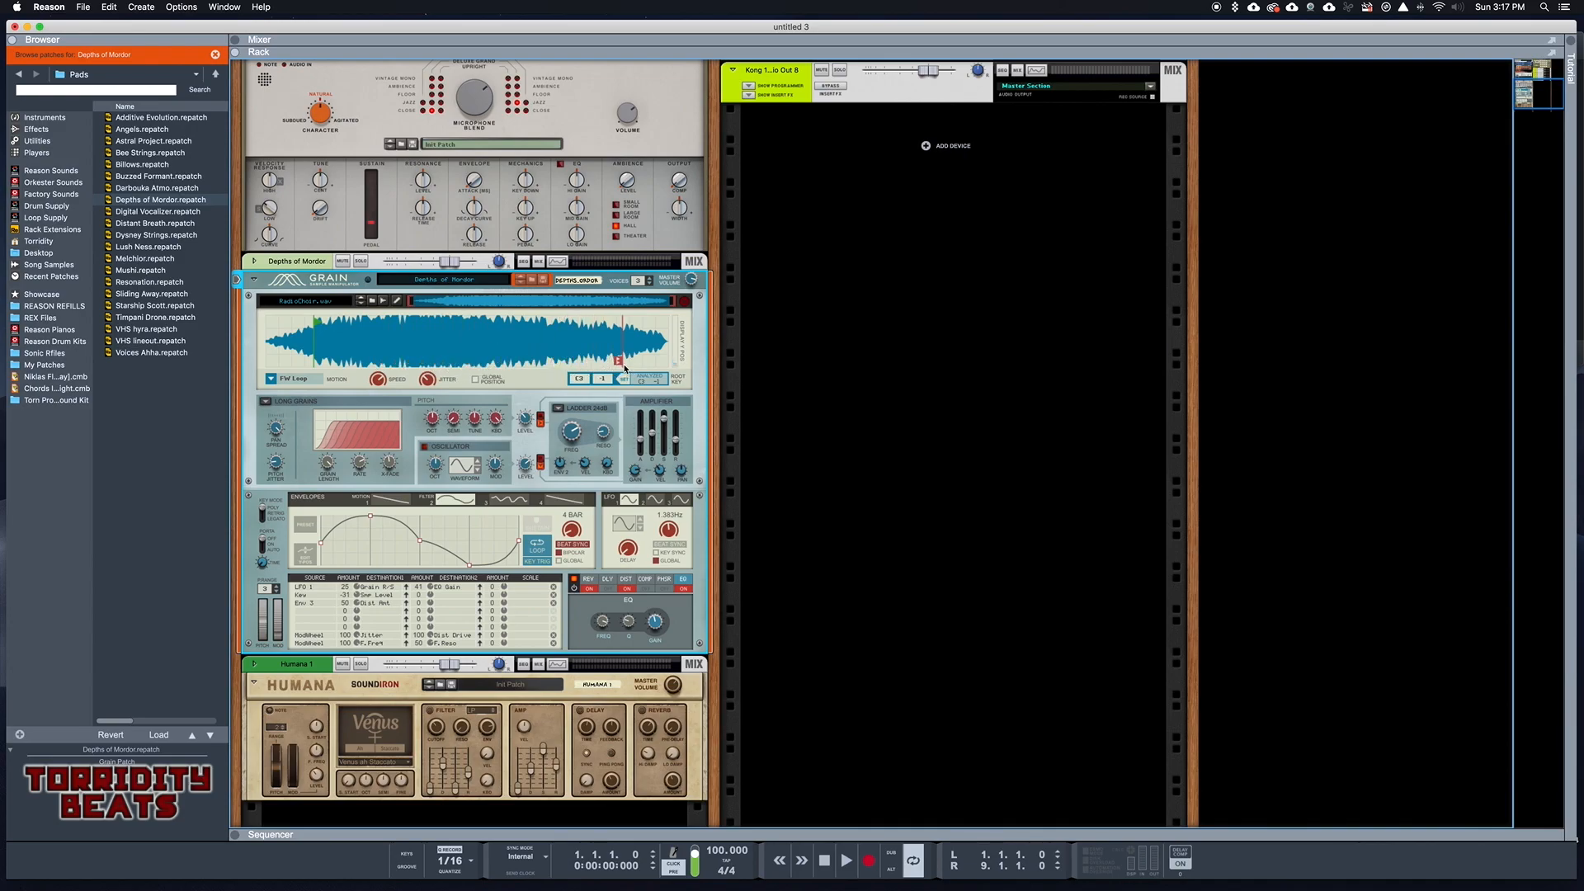
pyautogui.moveTo(673, 303); pyautogui.dragTo(458, 311)
pyautogui.scroll(-1, 458, 311)
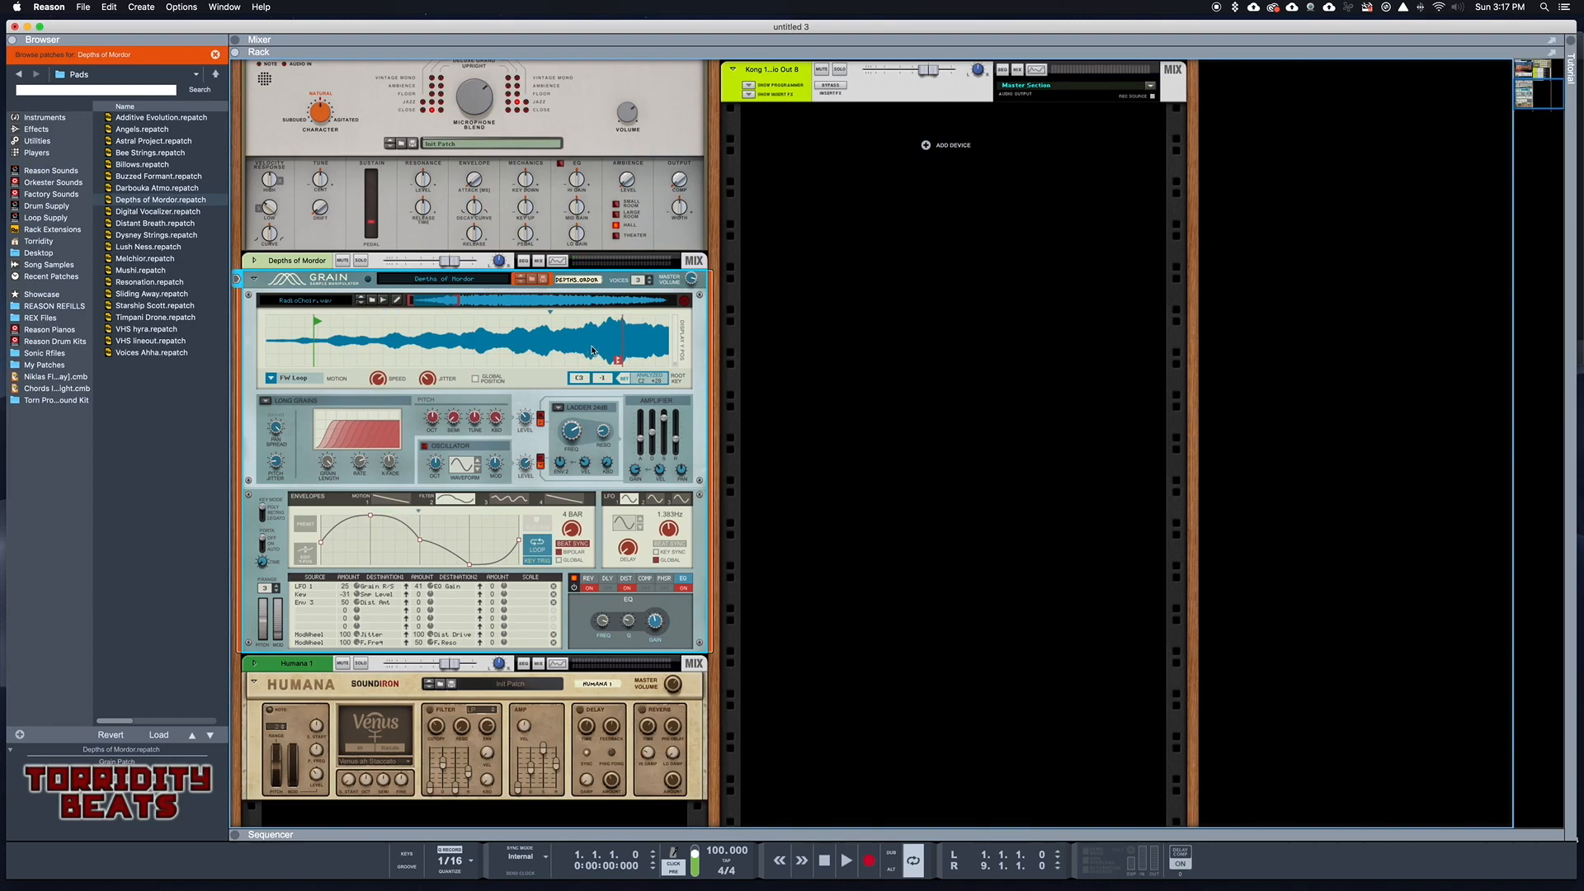
pyautogui.moveTo(617, 362); pyautogui.dragTo(653, 362)
pyautogui.moveTo(323, 317); pyautogui.dragTo(537, 321)
# Open Grain's RadioChoir.wav in the sample editor, audition it, and try the overview zoom.
pyautogui.click(397, 302)
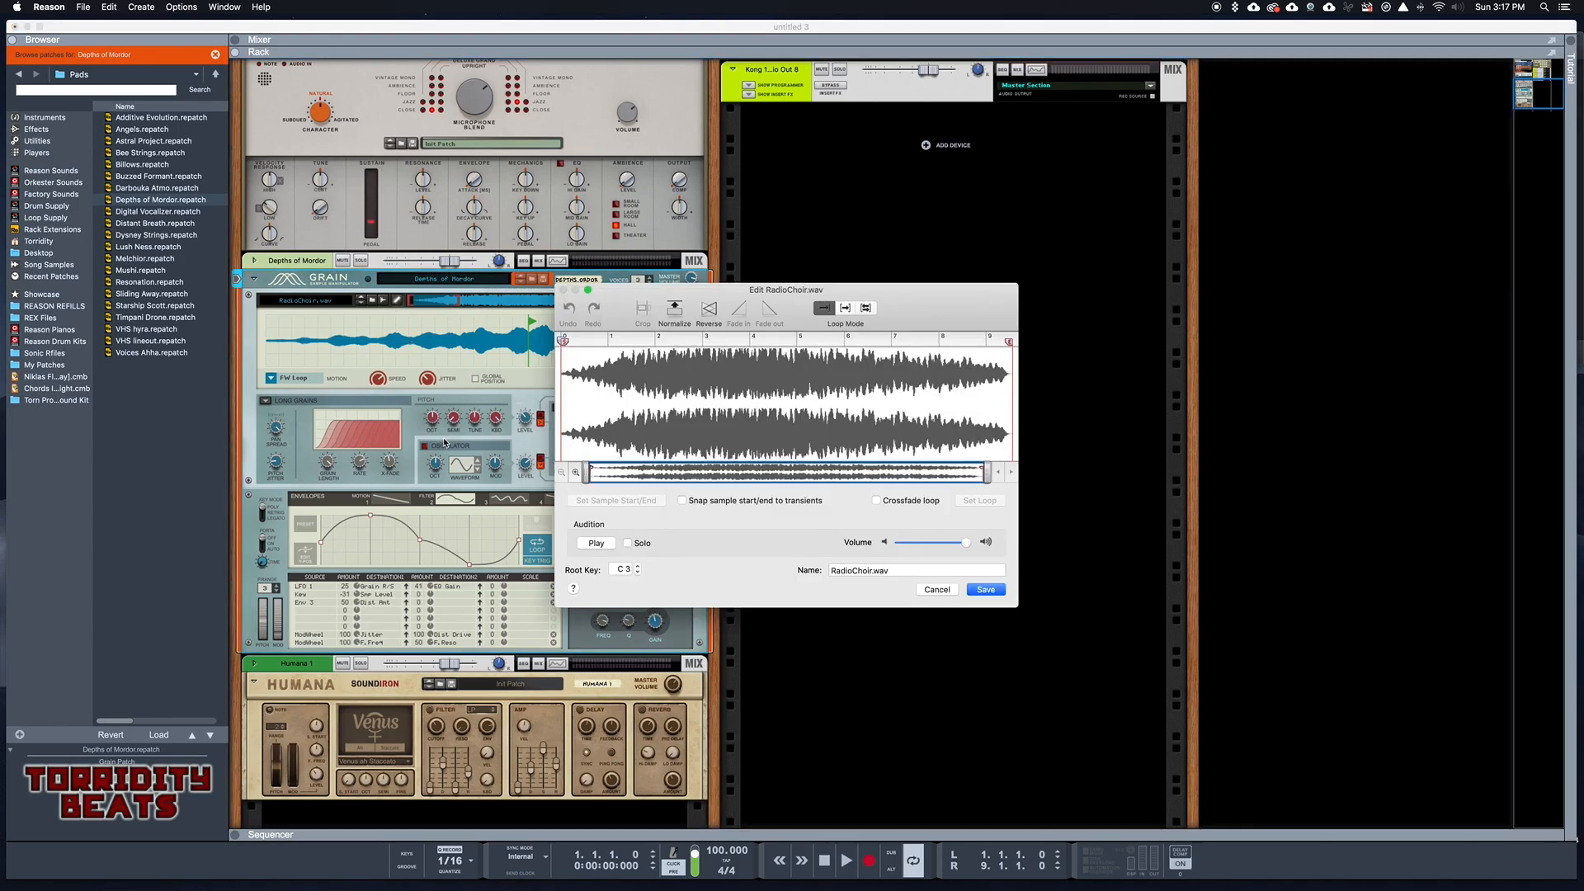
pyautogui.click(591, 544)
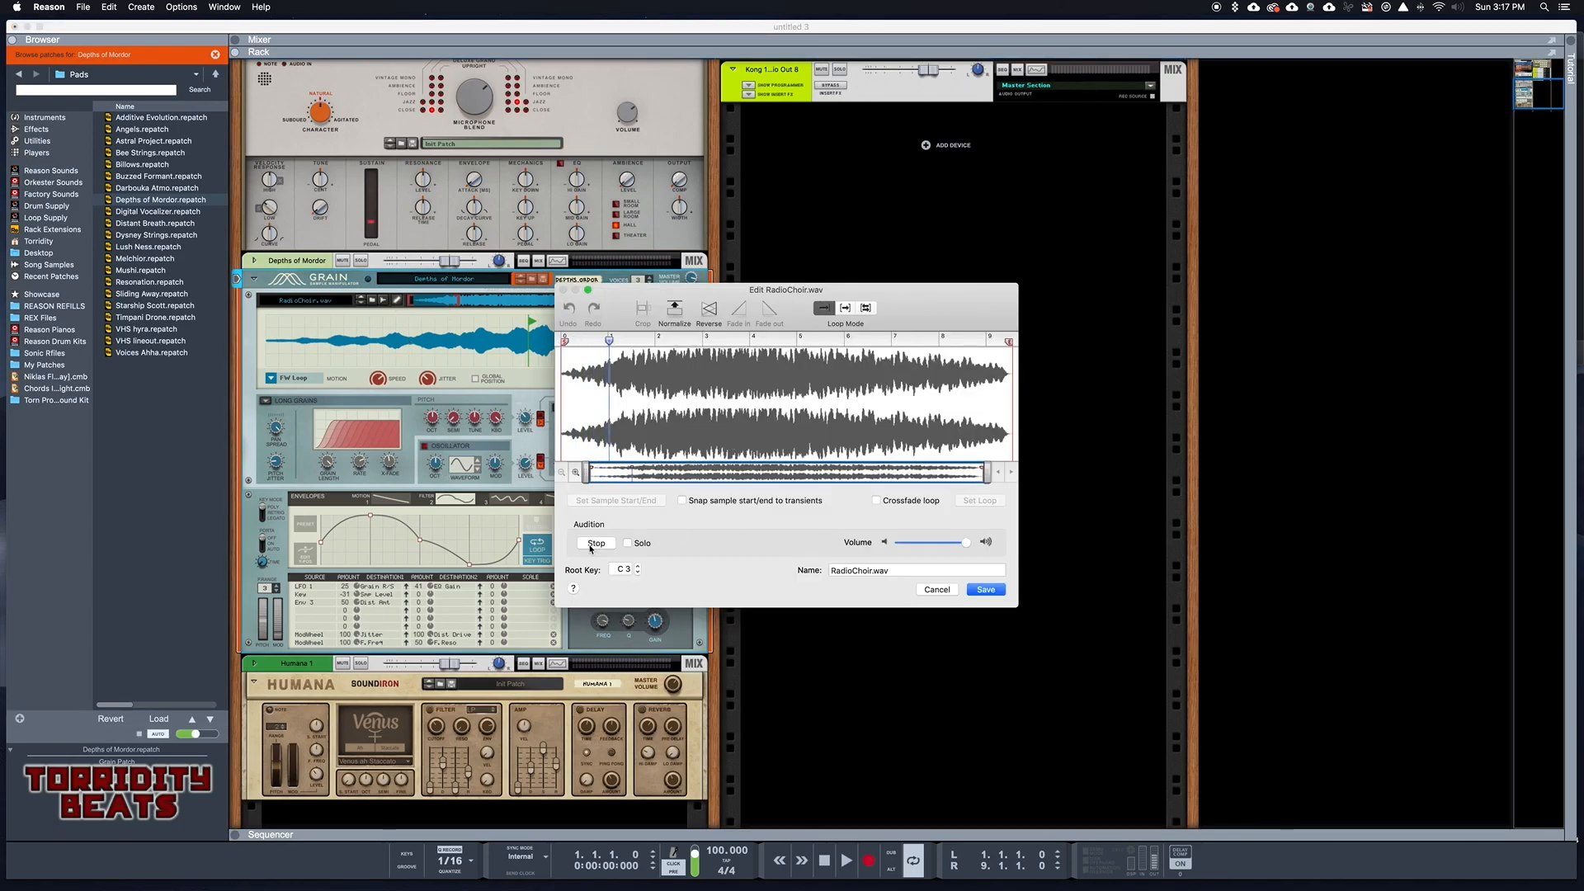
pyautogui.click(596, 544)
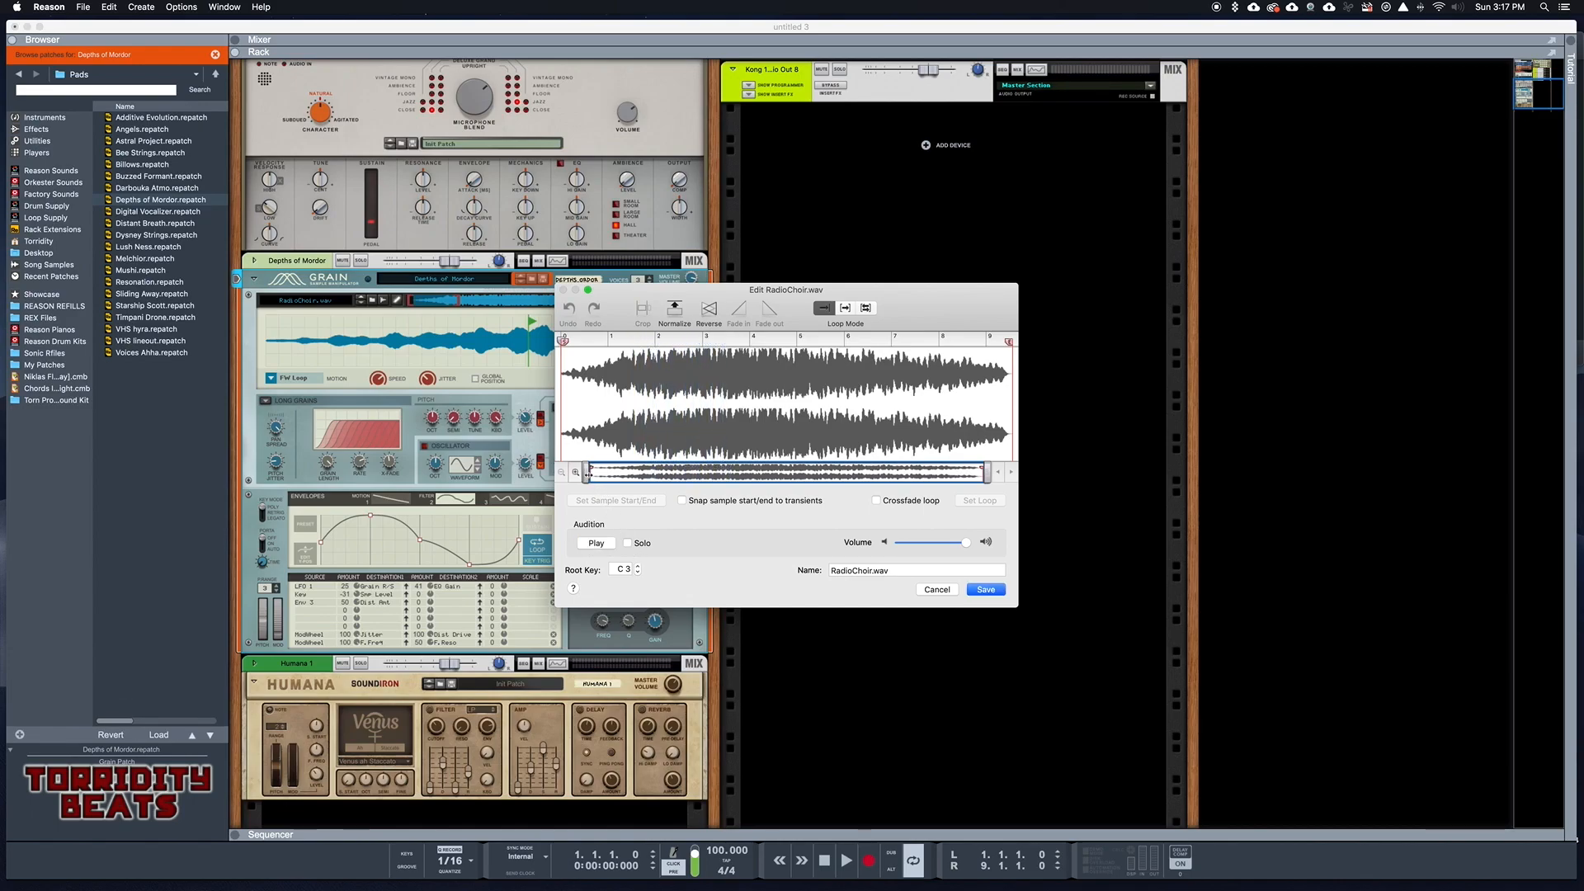
pyautogui.moveTo(586, 472); pyautogui.dragTo(643, 471)
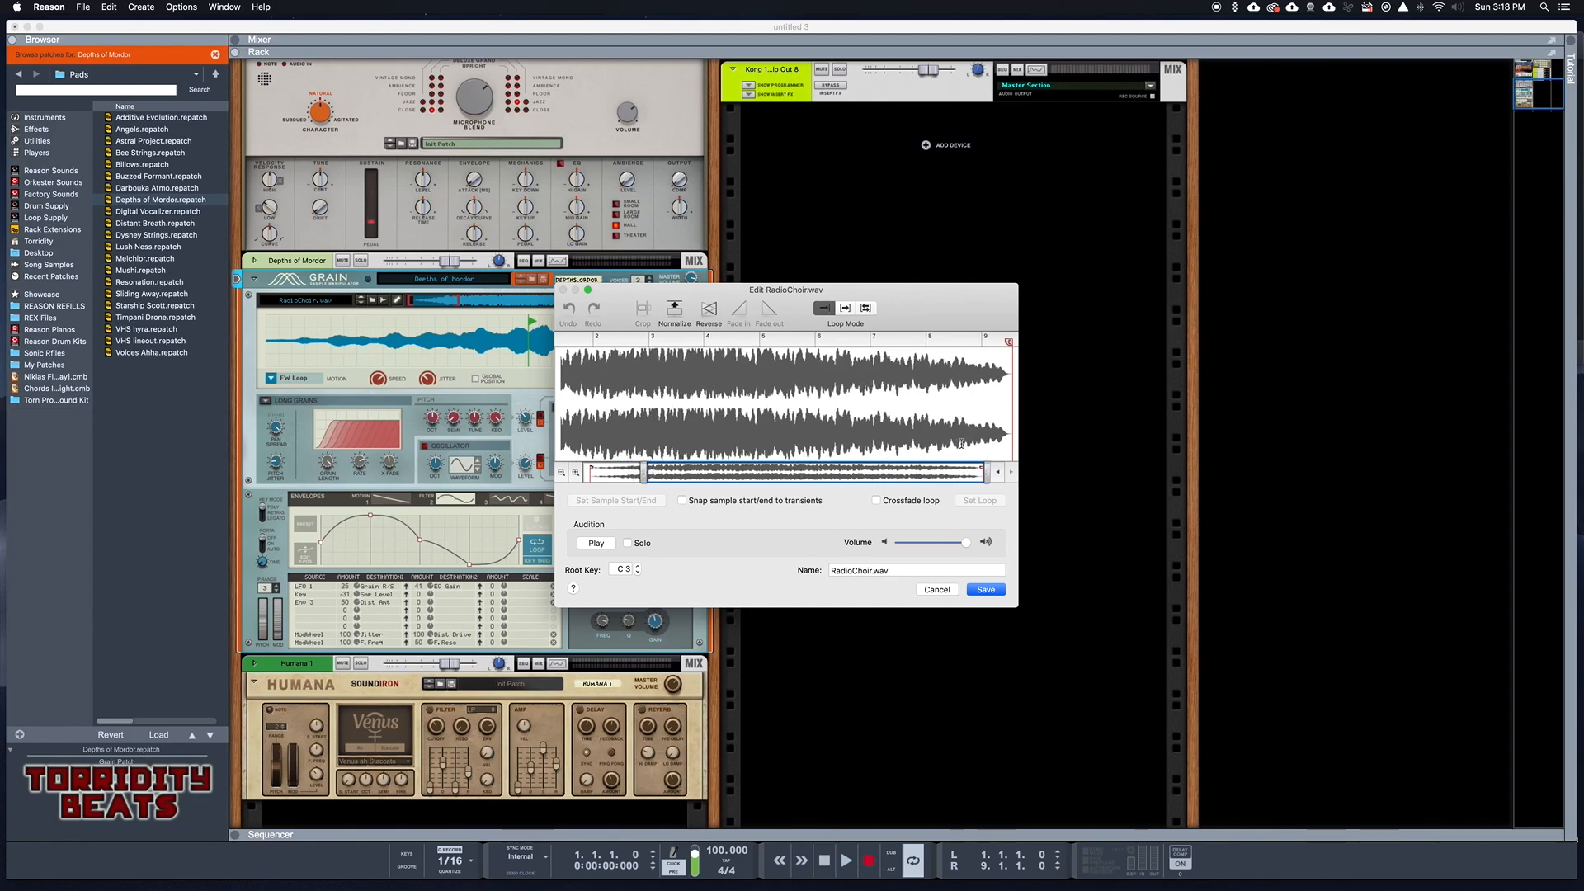
pyautogui.moveTo(644, 471); pyautogui.dragTo(586, 471)
# Set RadioChoir.wav's sample start to about 1.5 and its end to about 3.5 on the ruler, and save the edit.
pyautogui.moveTo(564, 346); pyautogui.dragTo(639, 341)
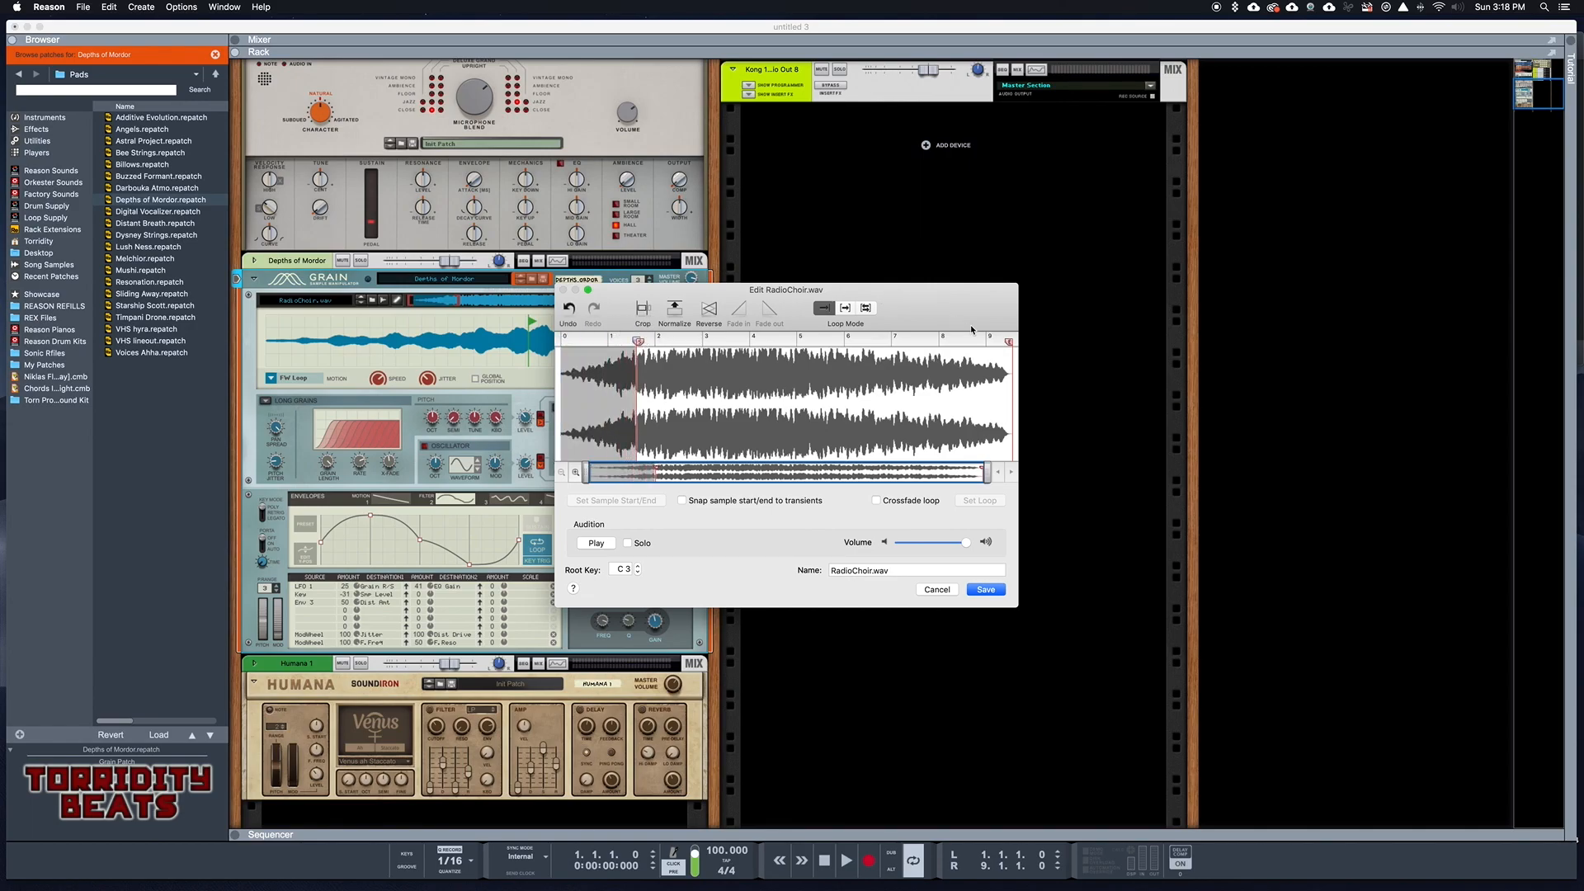
pyautogui.moveTo(1010, 342); pyautogui.dragTo(732, 342)
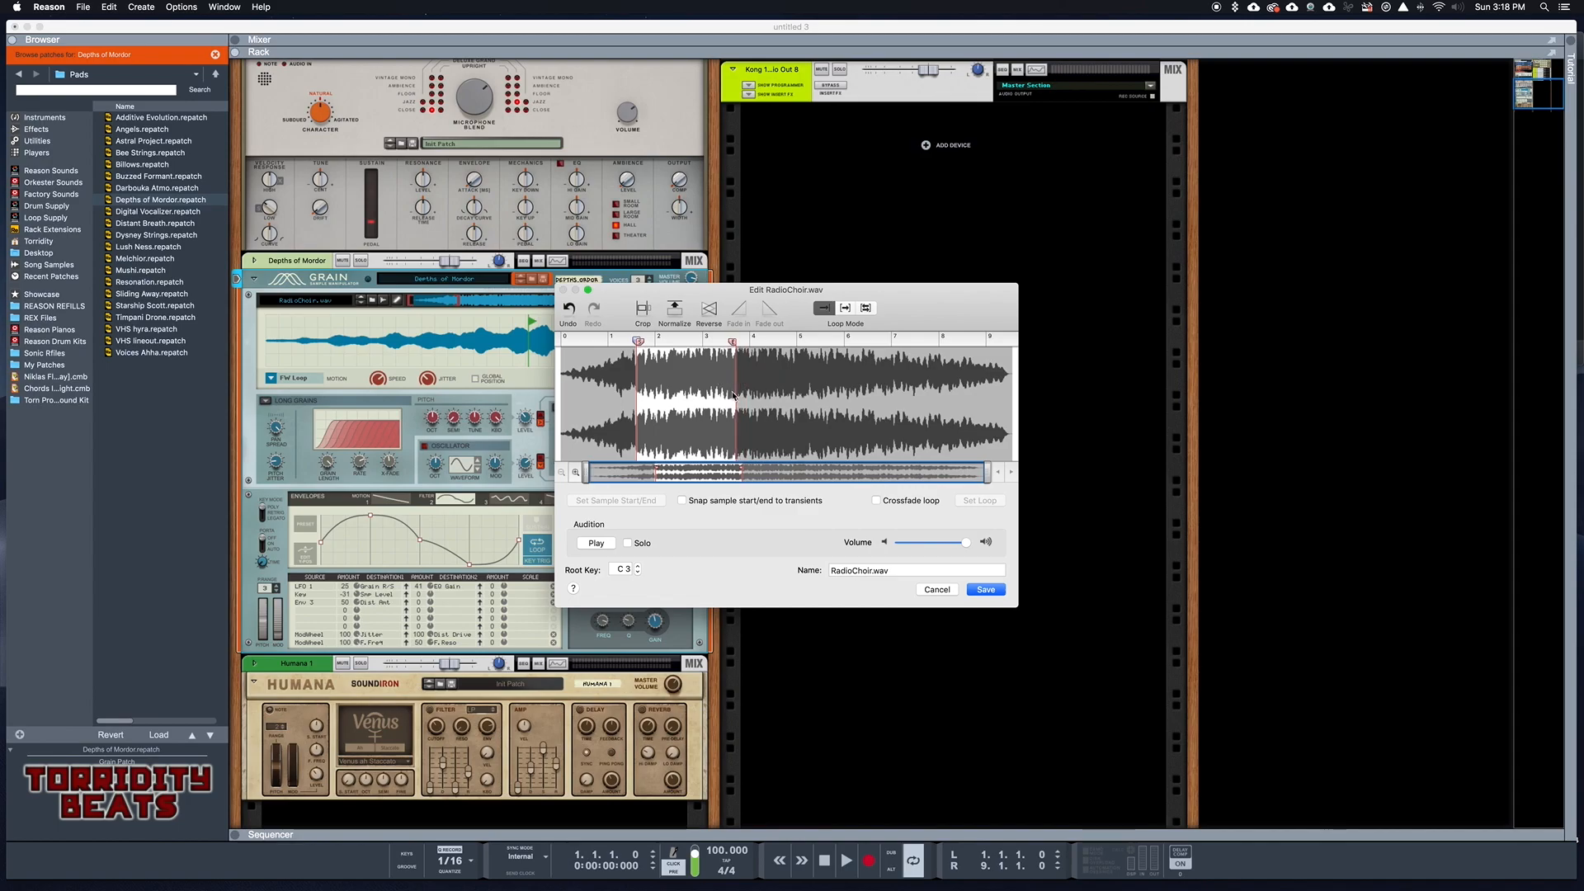
pyautogui.click(987, 591)
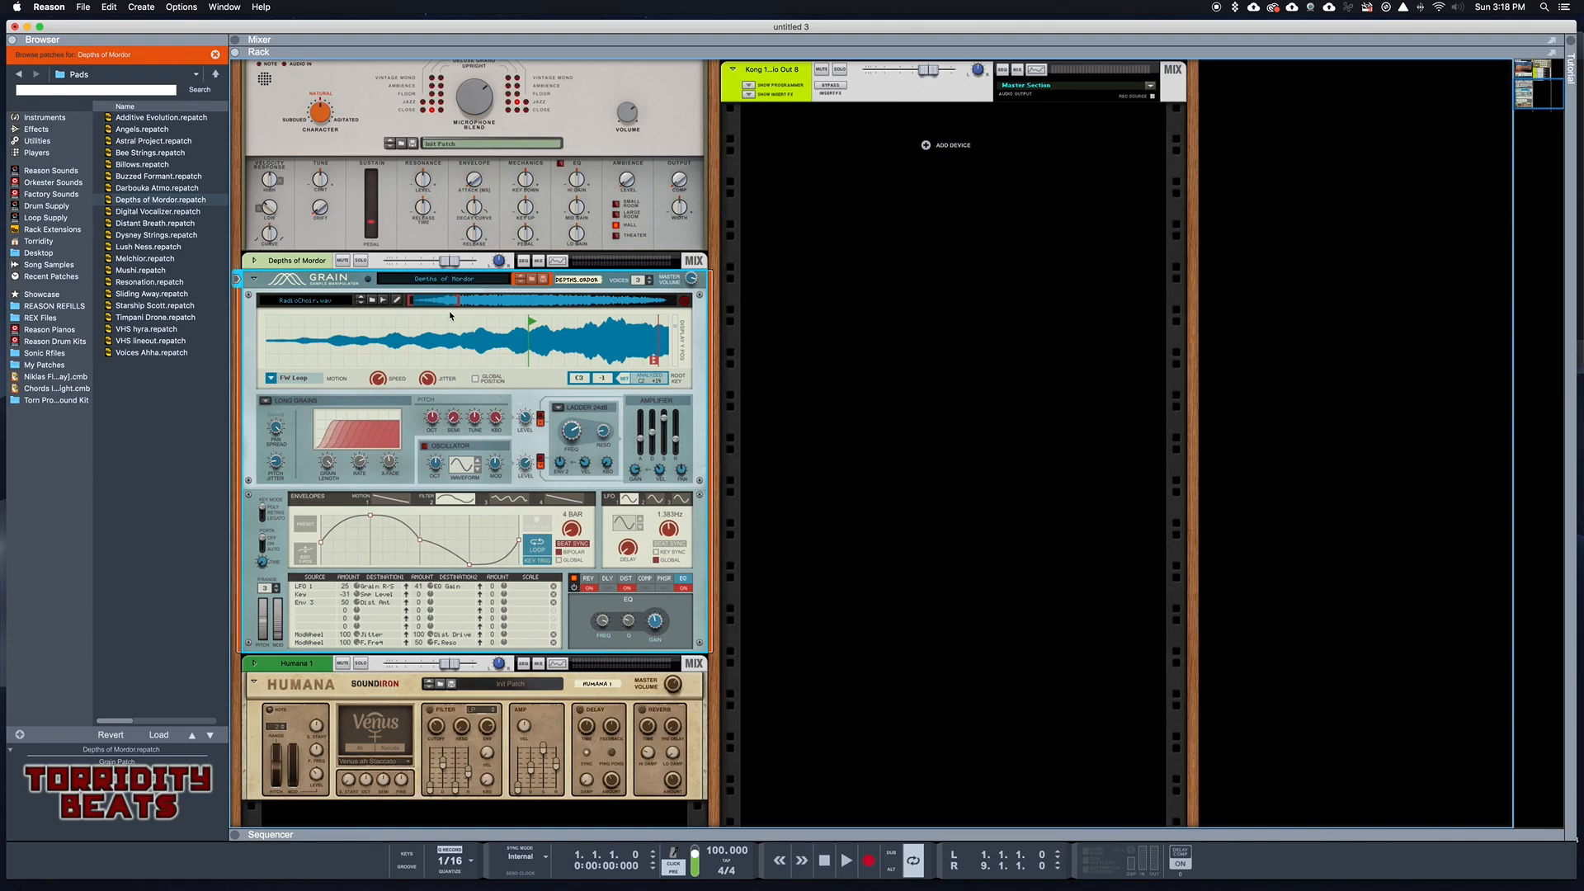
# Move Grain's start marker back towards the beginning of the full waveform and end patch browsing.
pyautogui.moveTo(459, 301); pyautogui.dragTo(724, 293)
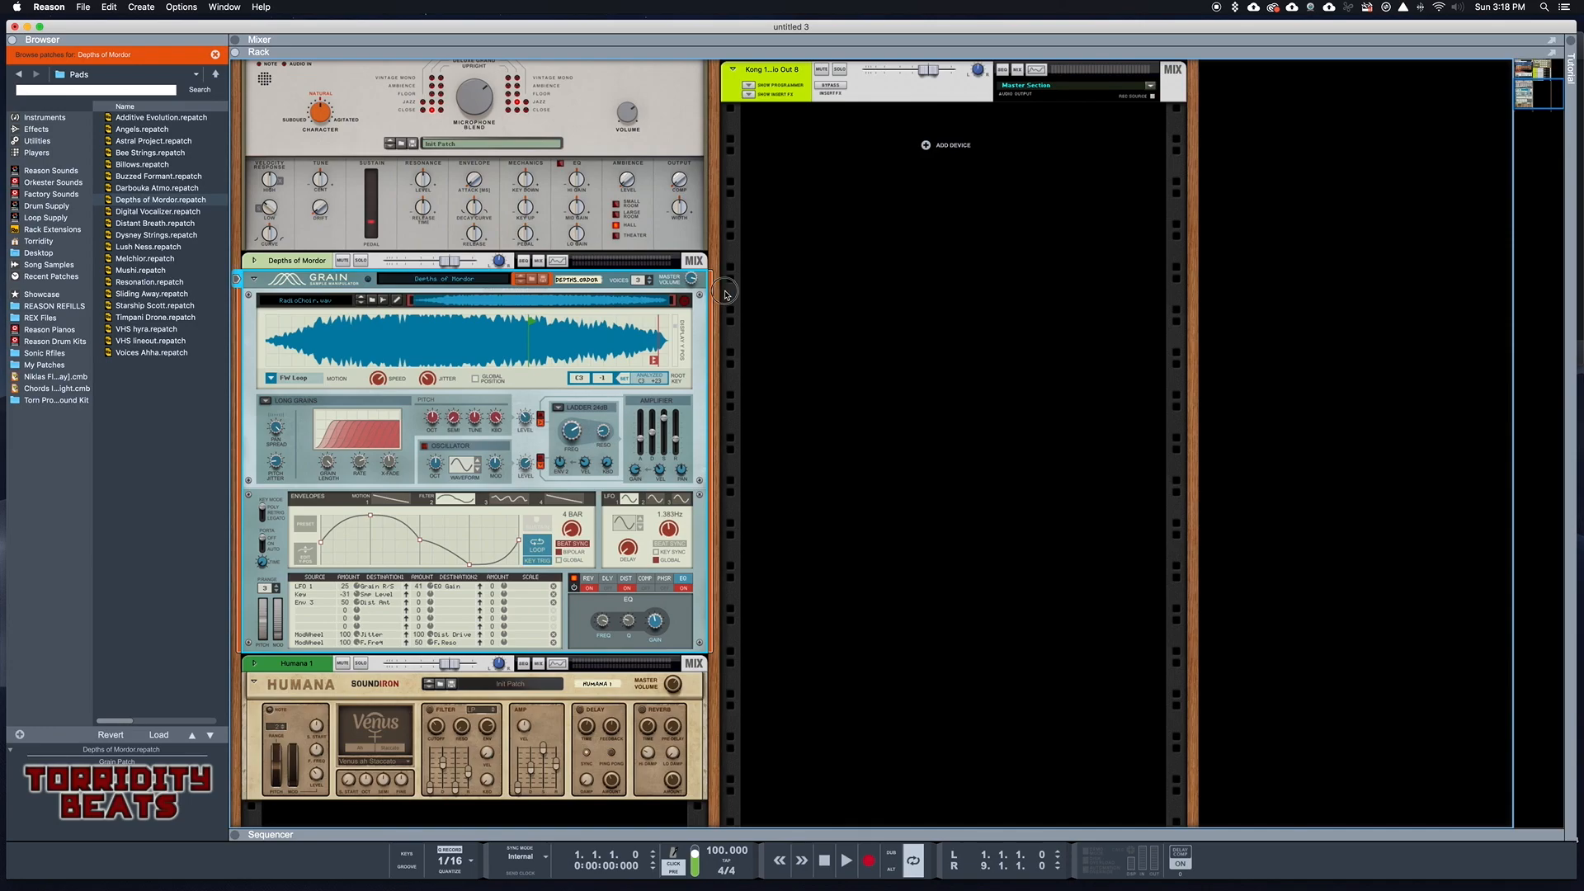
pyautogui.moveTo(528, 325); pyautogui.dragTo(348, 350)
pyautogui.click(215, 55)
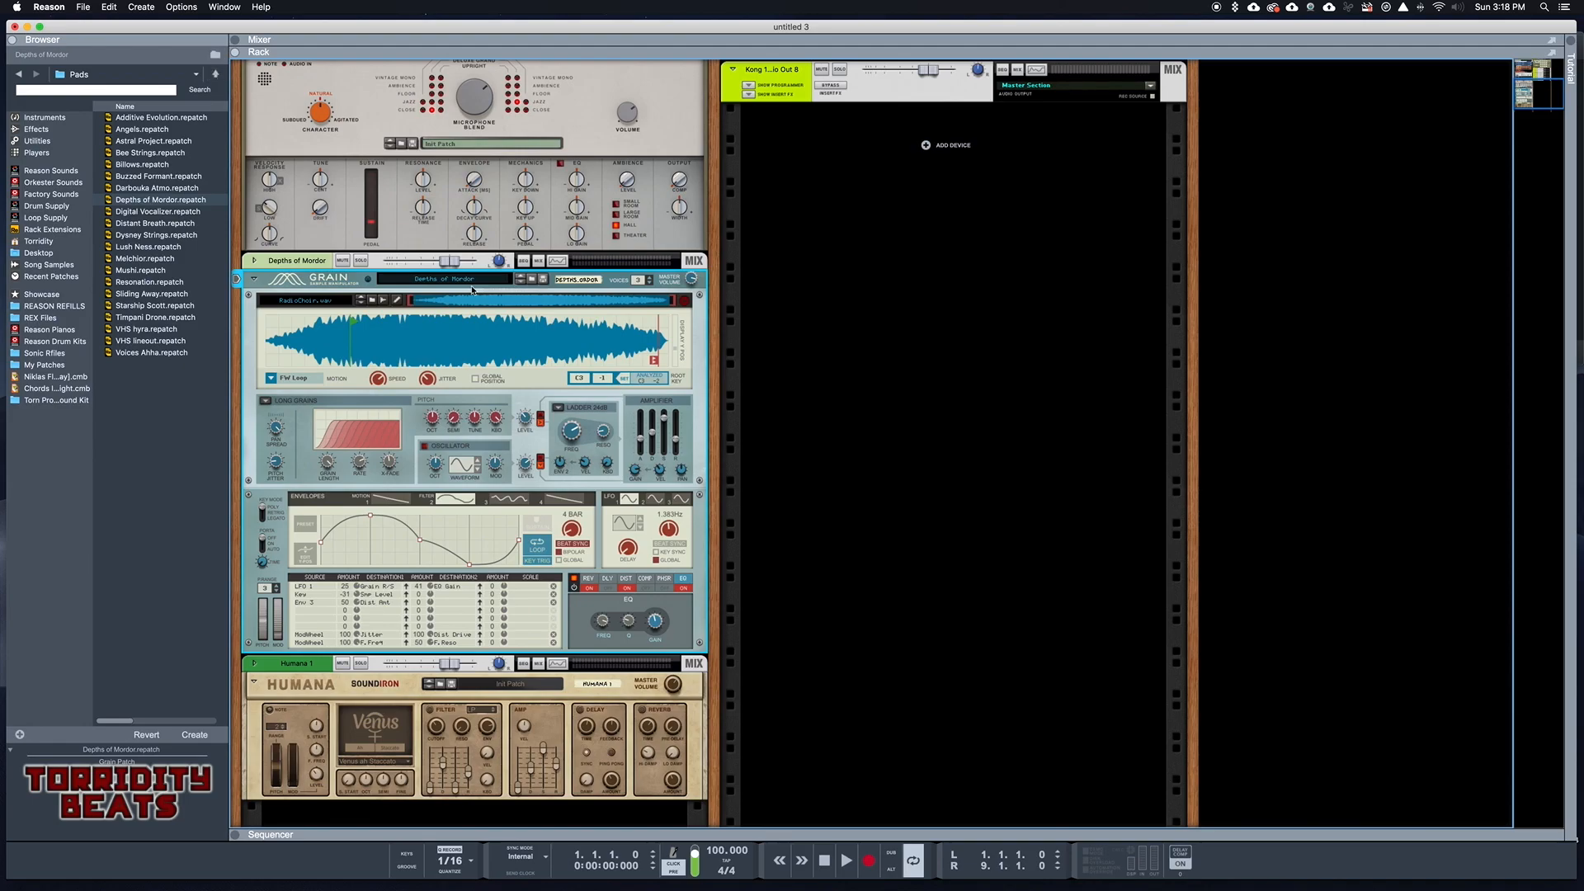
# Select the Humana device below Grain for playing.
pyautogui.scroll(-4, 510, 390)
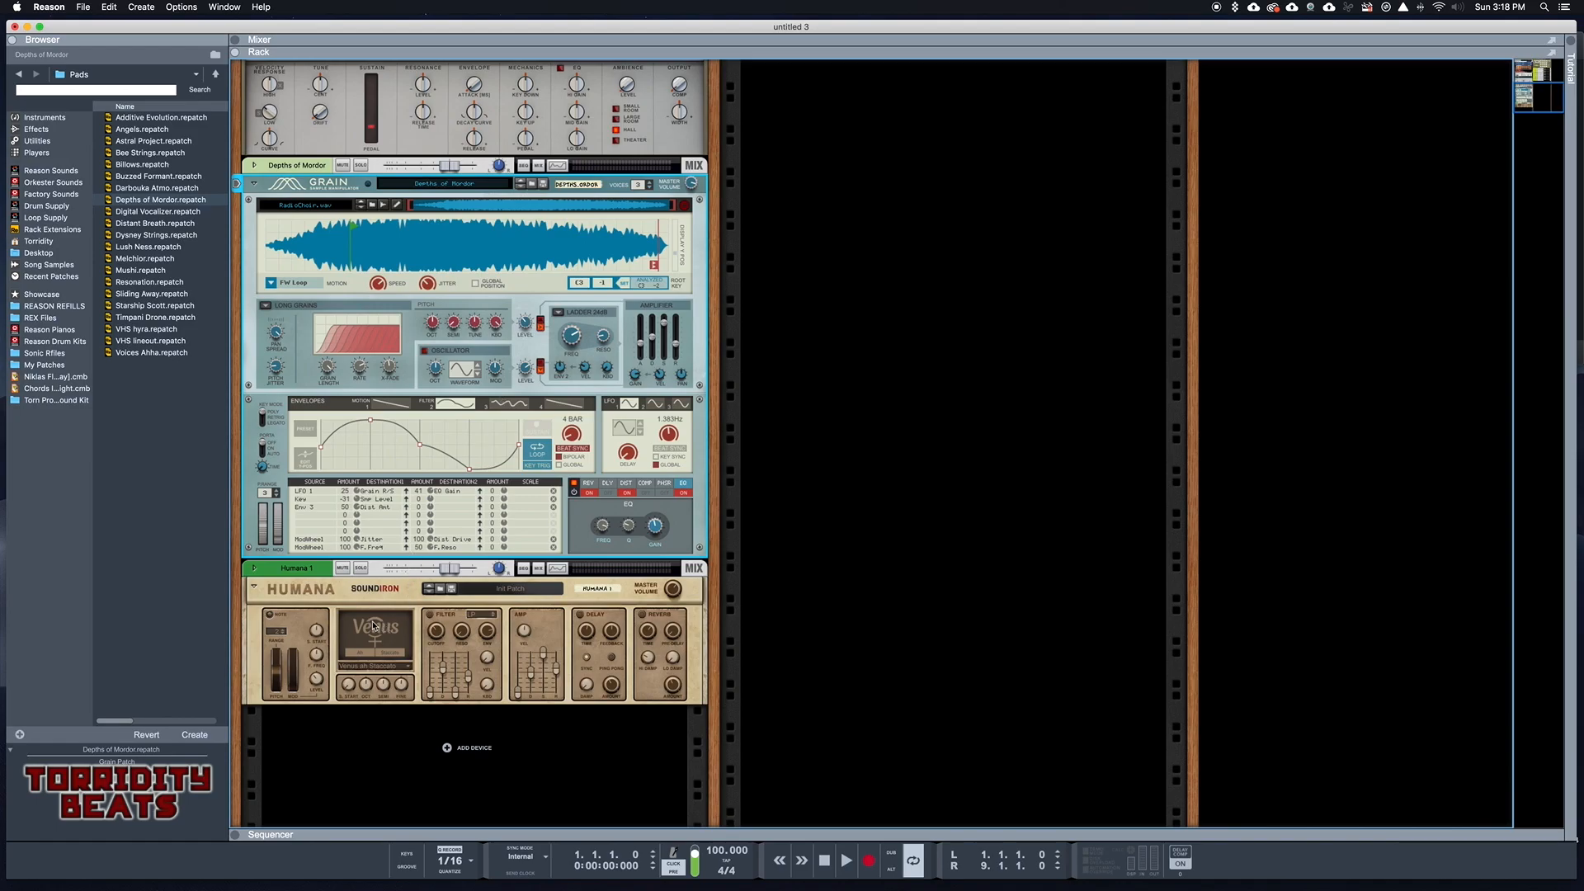
pyautogui.click(238, 596)
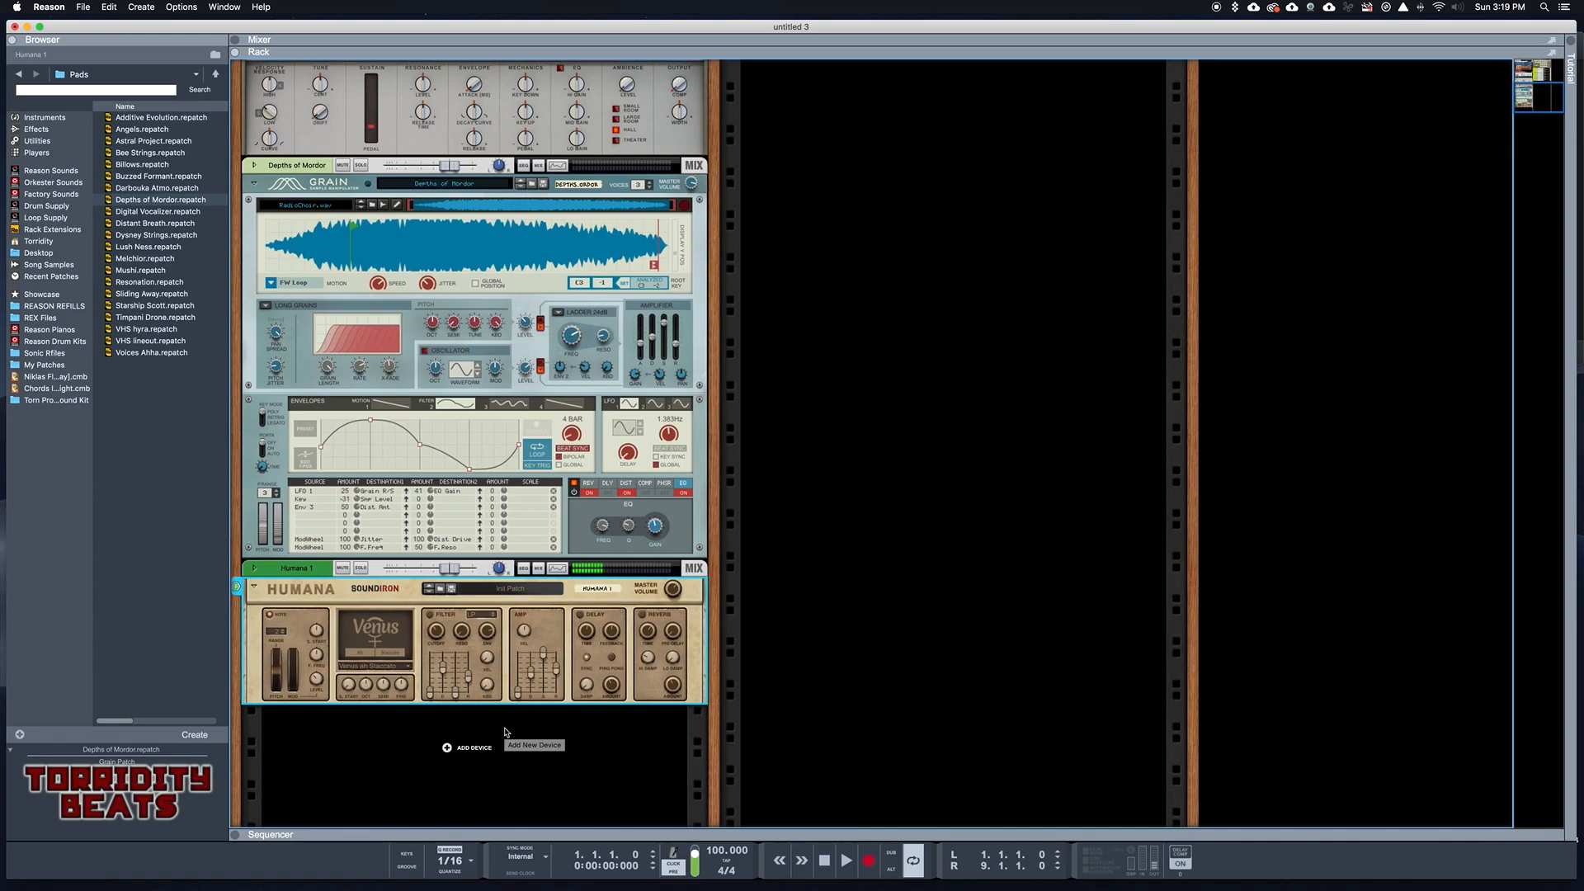
# Try loading ge_brk100_basement_drm.rx2 from the Humana device's patch list, and undo the load.
pyautogui.click(518, 600)
pyautogui.scroll(-15, 573, 851)
pyautogui.scroll(-10, 572, 851)
pyautogui.scroll(10, 573, 851)
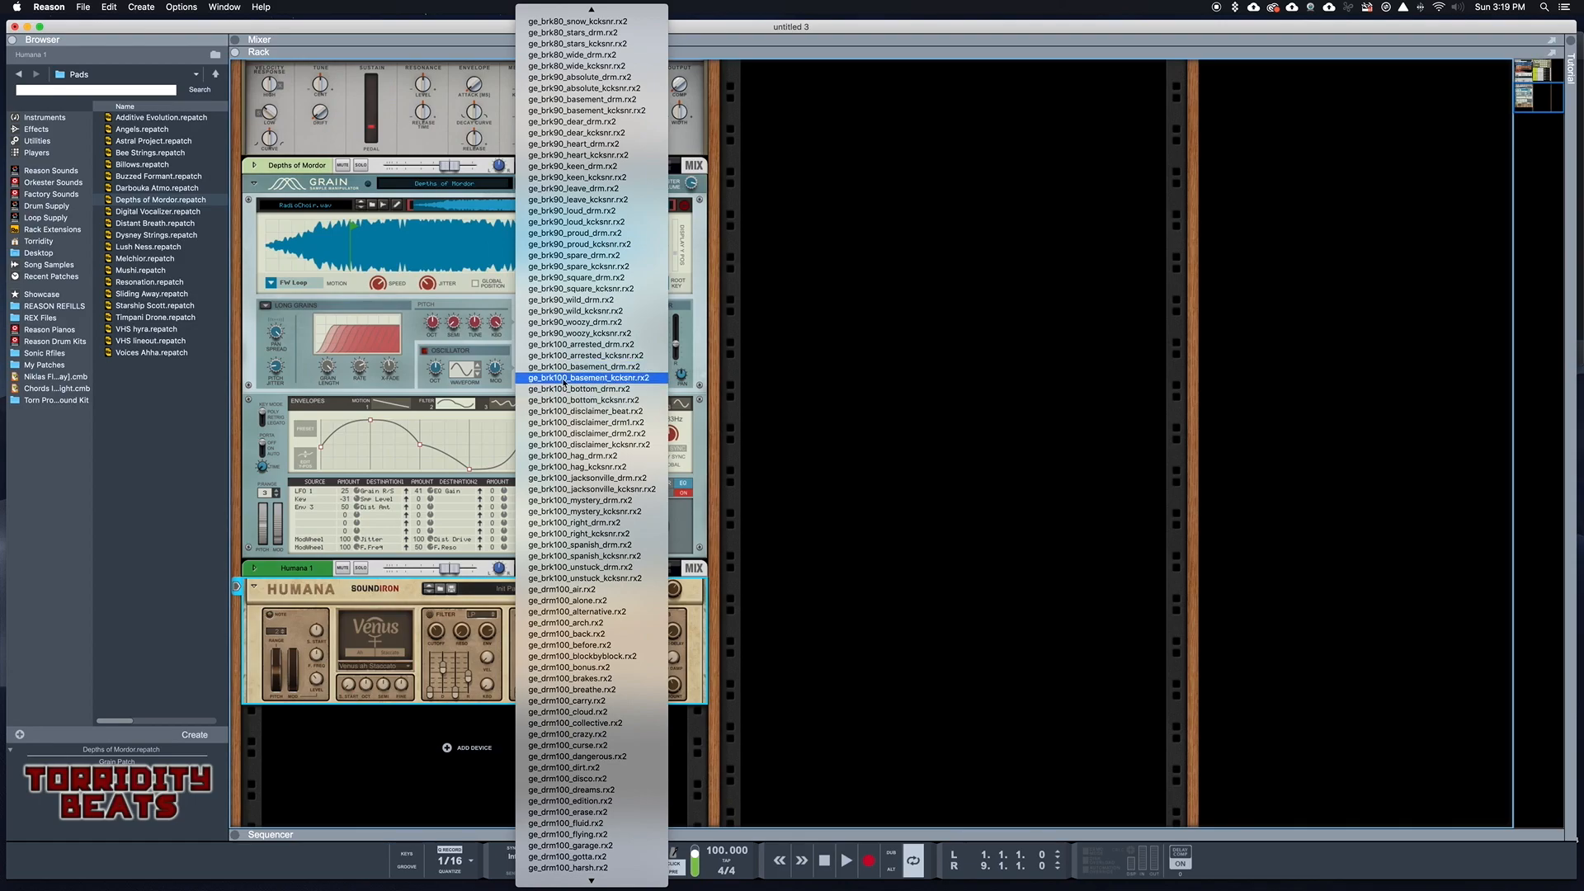
pyautogui.click(565, 366)
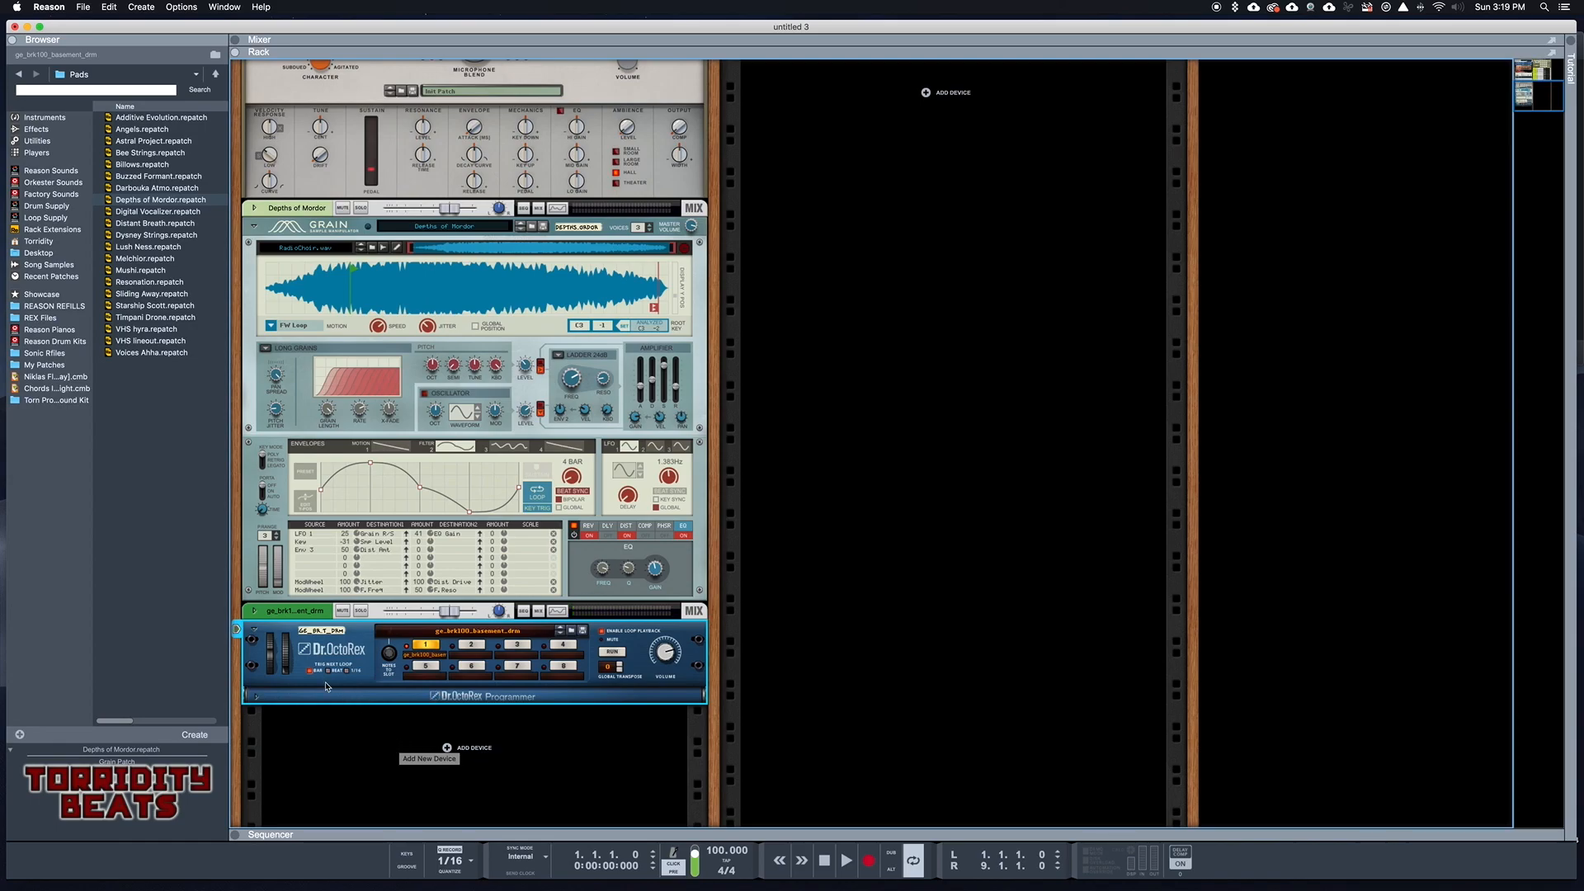
pyautogui.press('super+BackSpace')
# Browse for Humana patches in the Pads and Players locations, the instruments list, Reason Sounds and Factory Sounds.
pyautogui.click(444, 591)
pyautogui.click(221, 472)
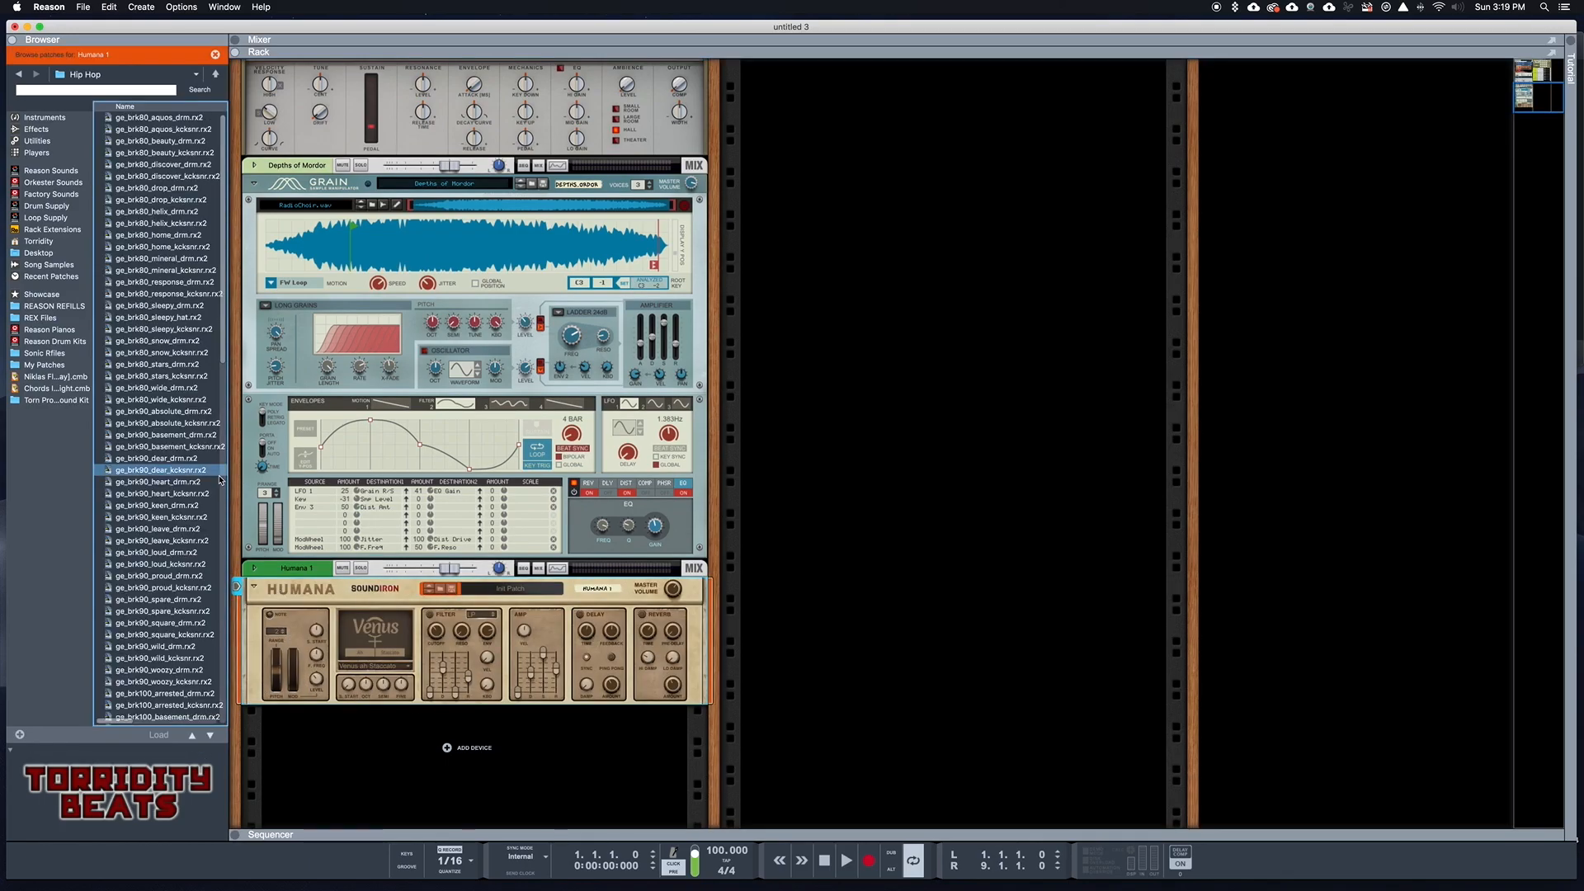
pyautogui.click(18, 75)
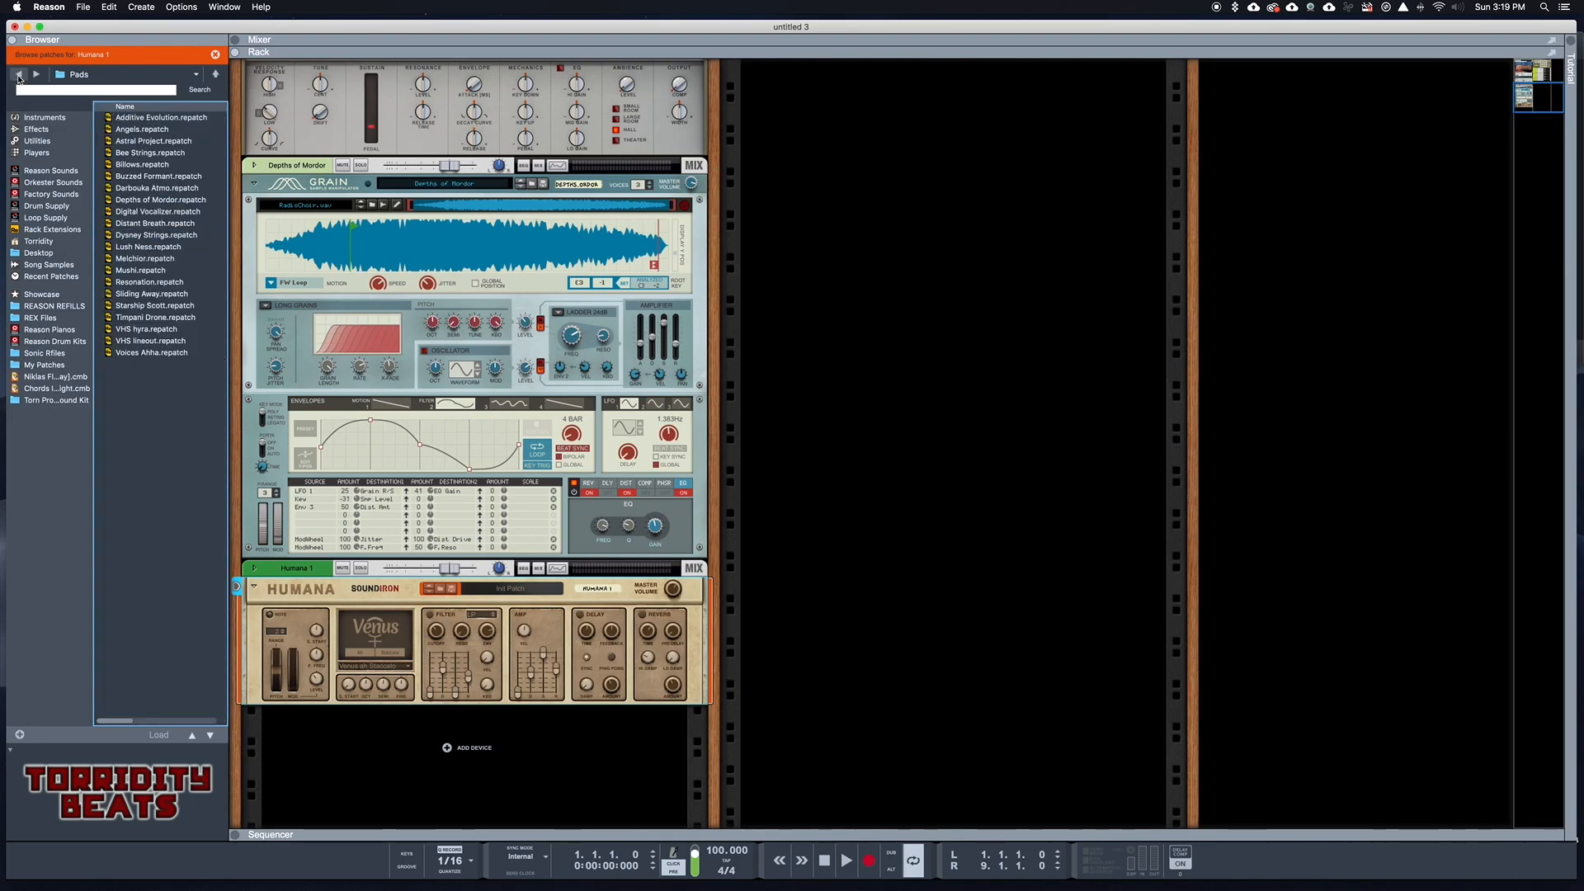
pyautogui.click(18, 75)
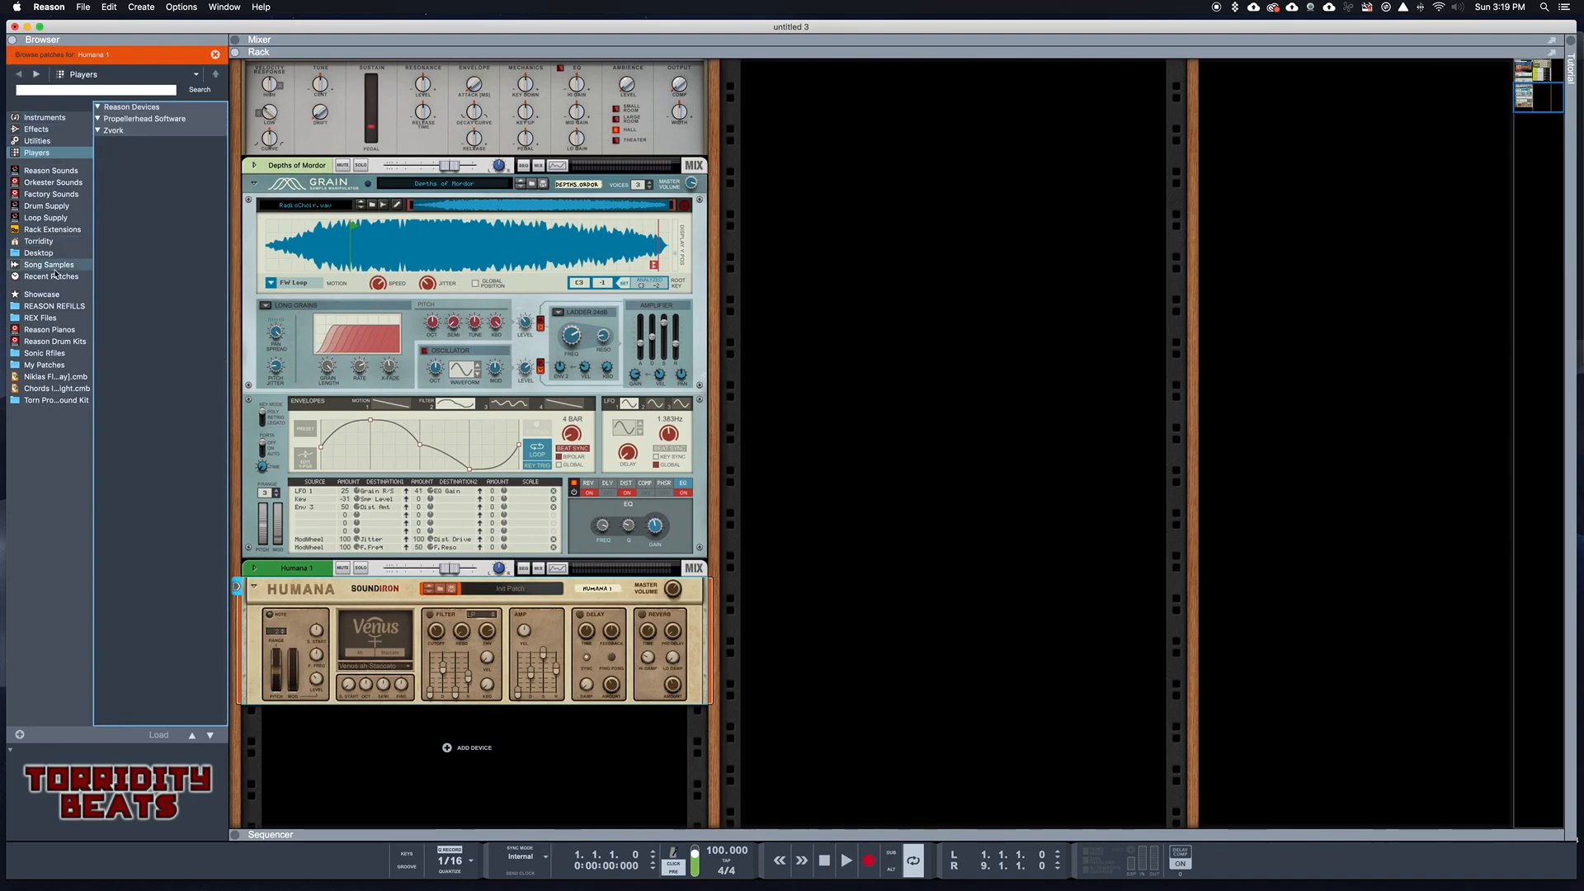
pyautogui.click(46, 118)
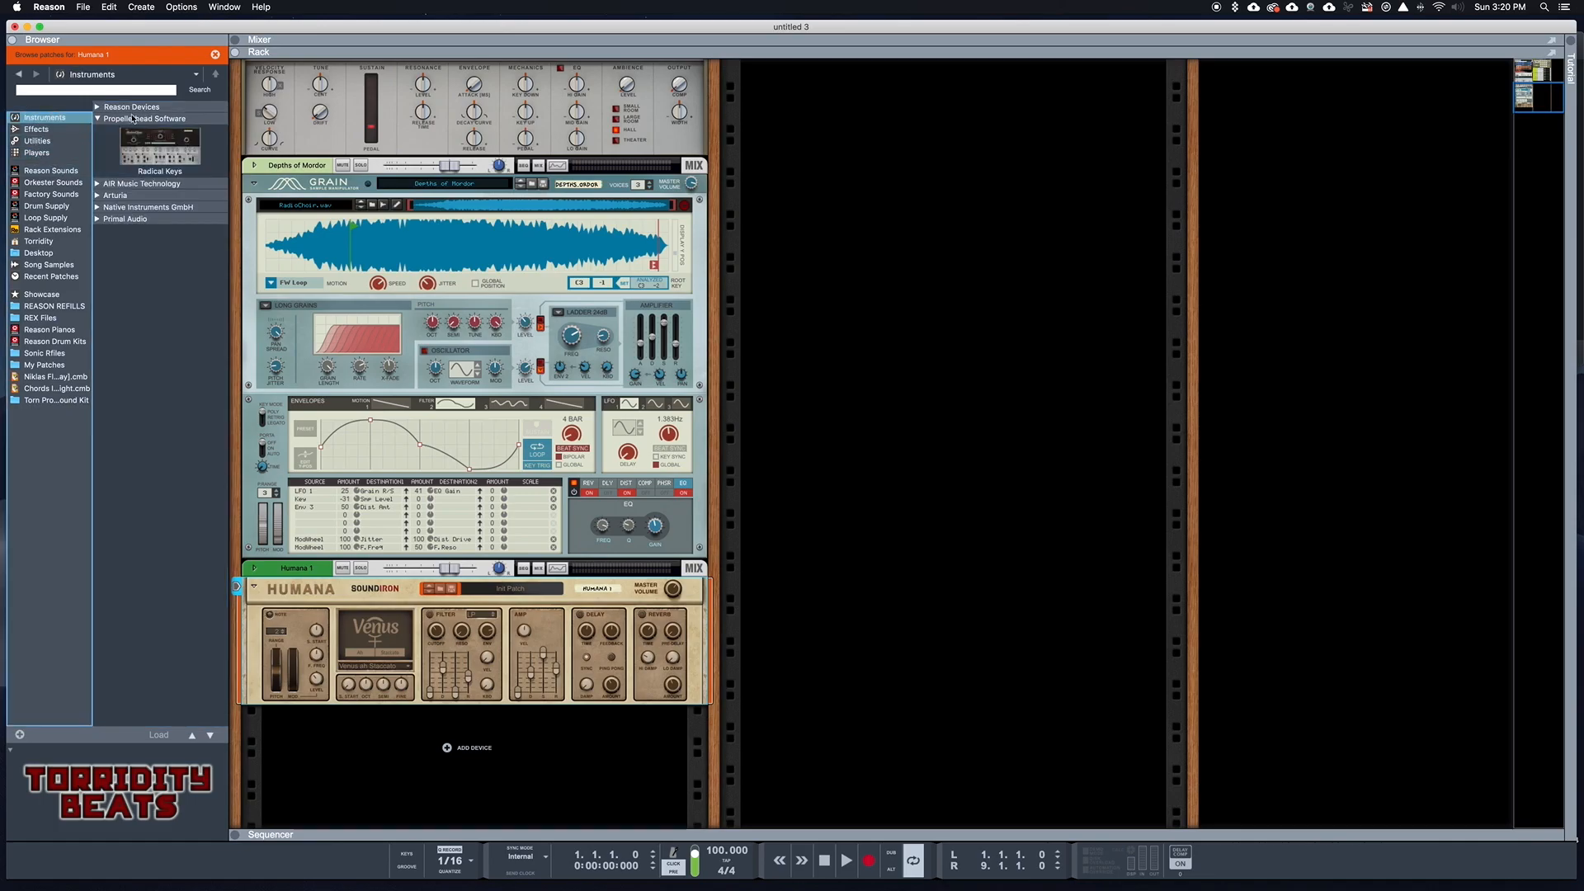
pyautogui.click(49, 194)
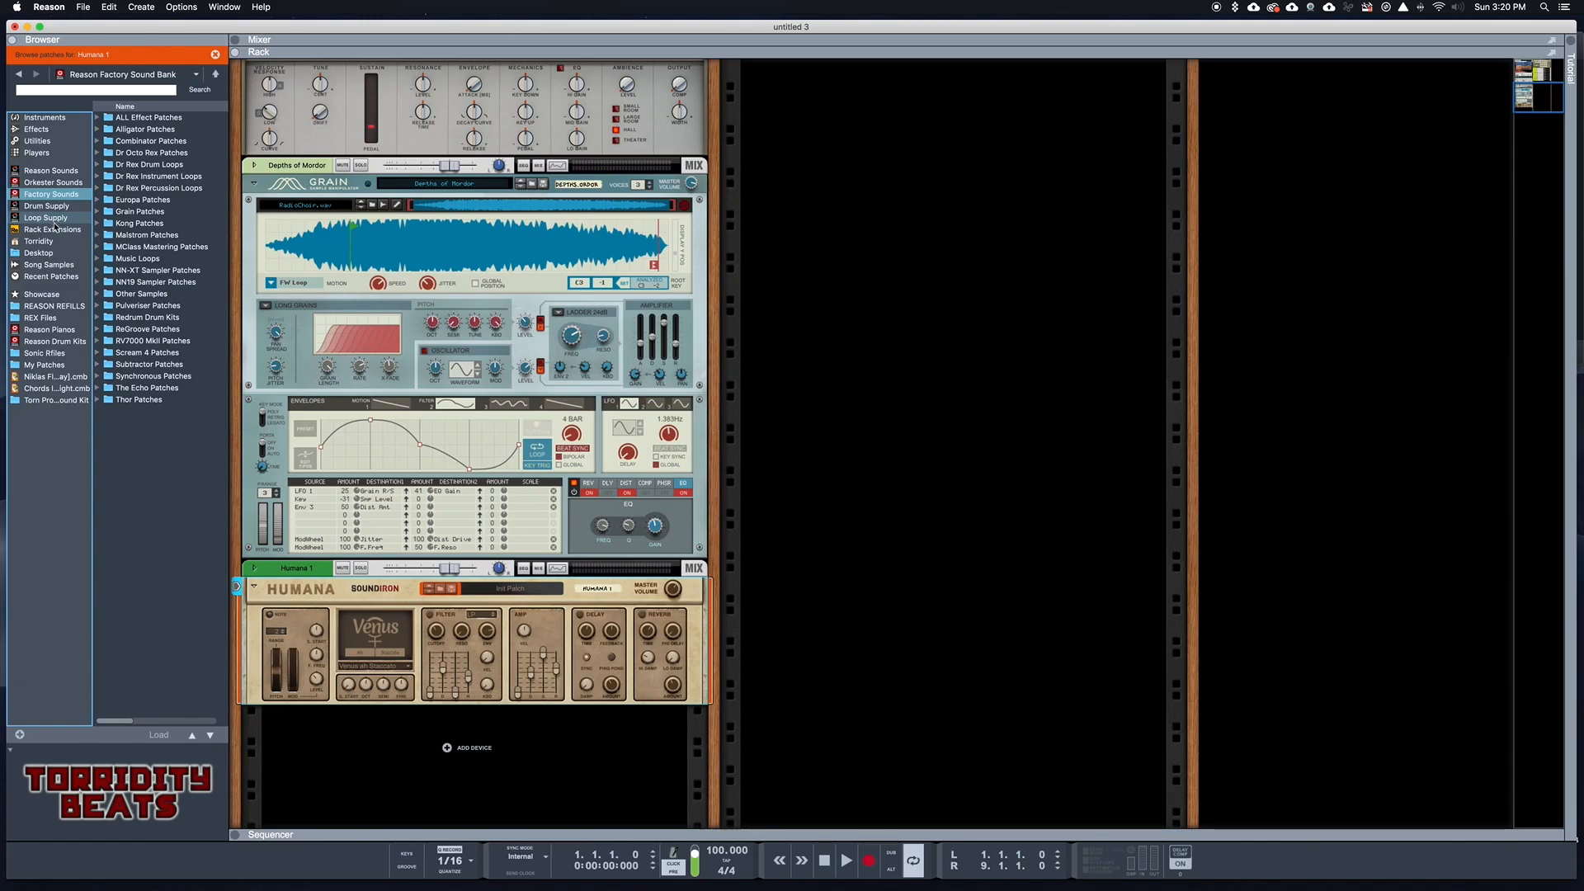
pyautogui.click(51, 171)
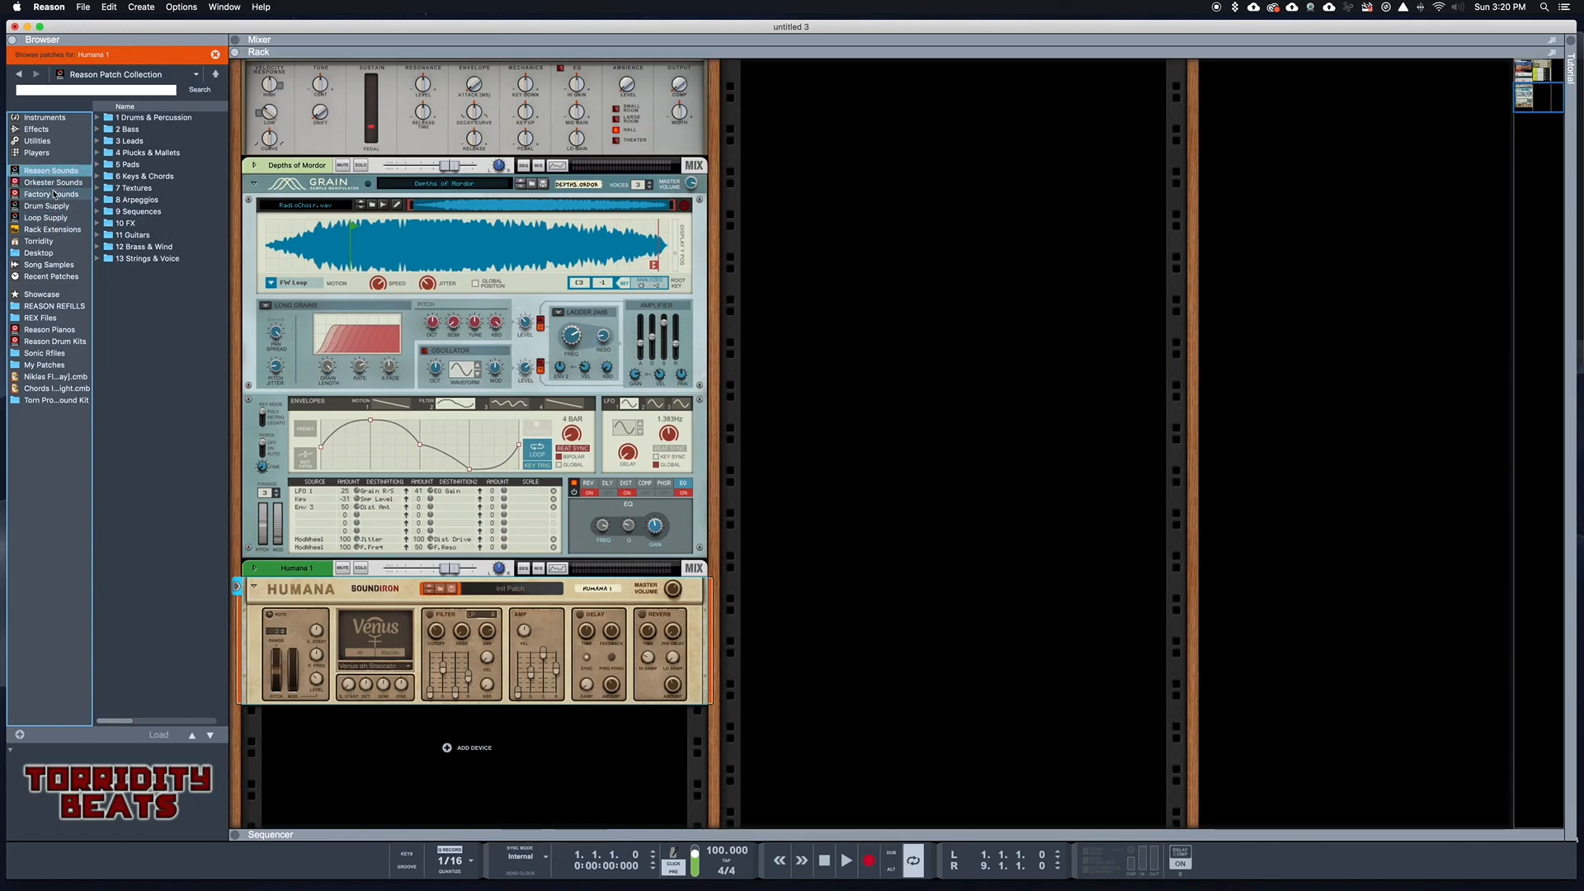
pyautogui.click(51, 194)
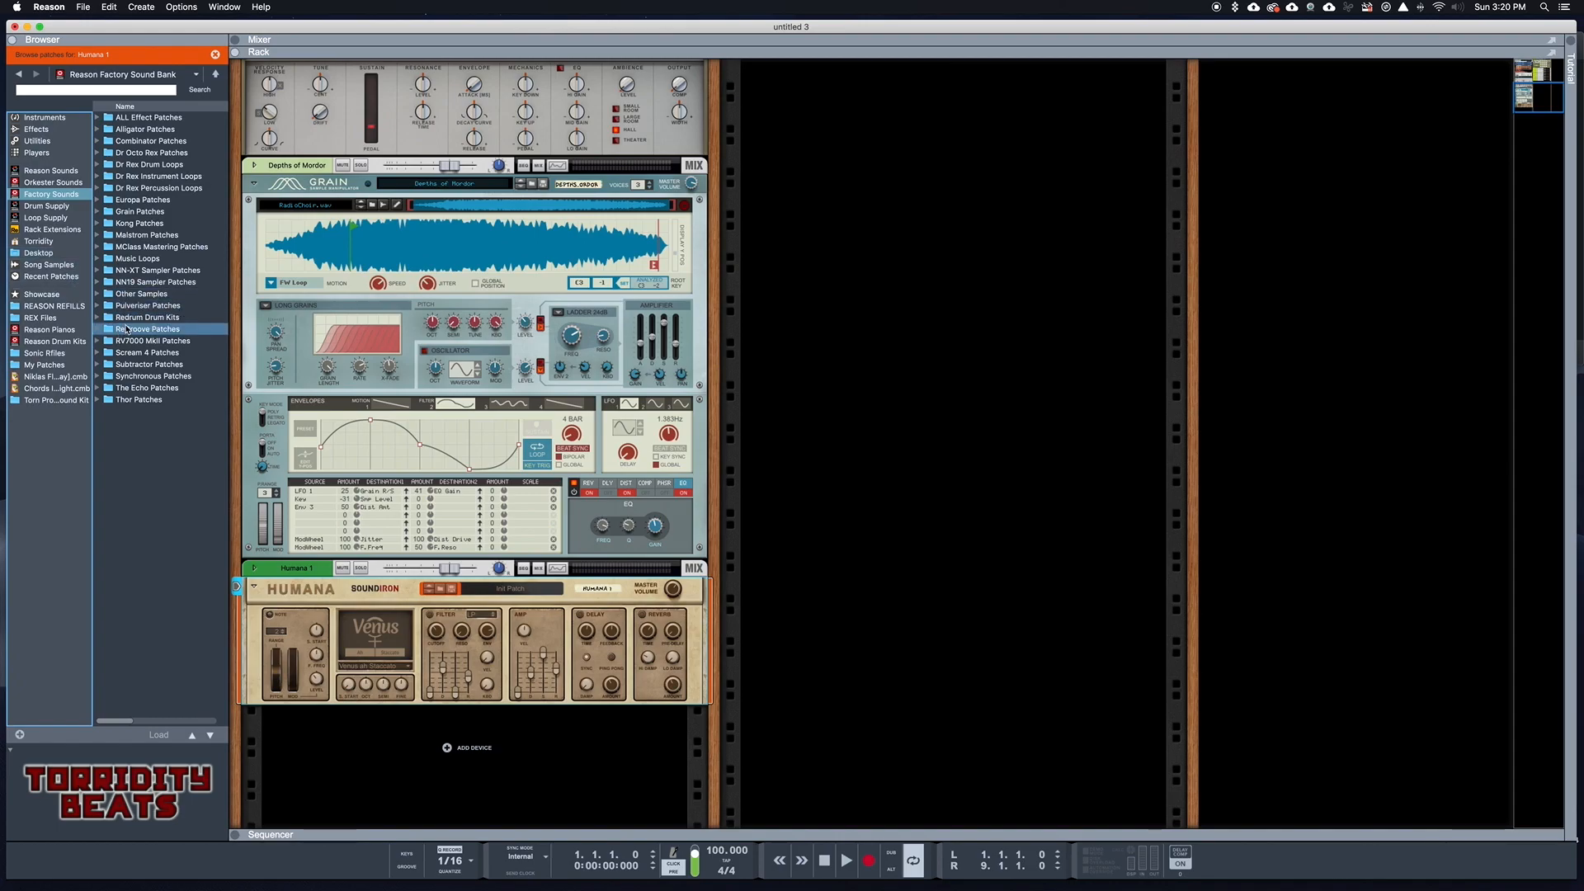
# Look up Humana Vocal Ensemble among the Reason Devices instruments, return to Factory Sounds and end patch browsing.
pyautogui.click(55, 120)
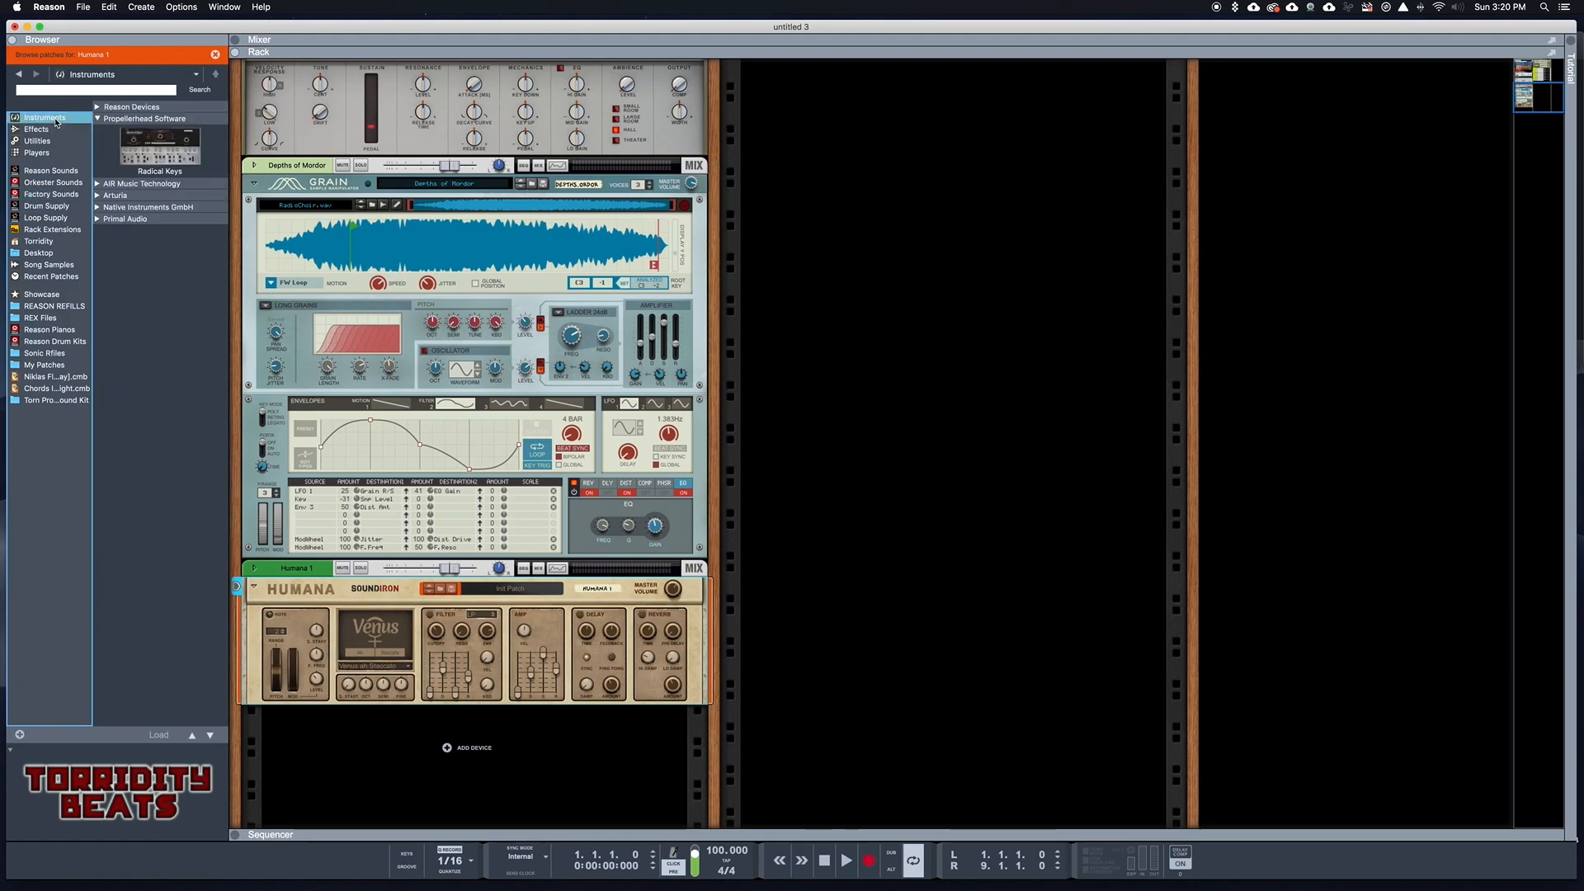
pyautogui.click(98, 110)
pyautogui.scroll(2, 153, 434)
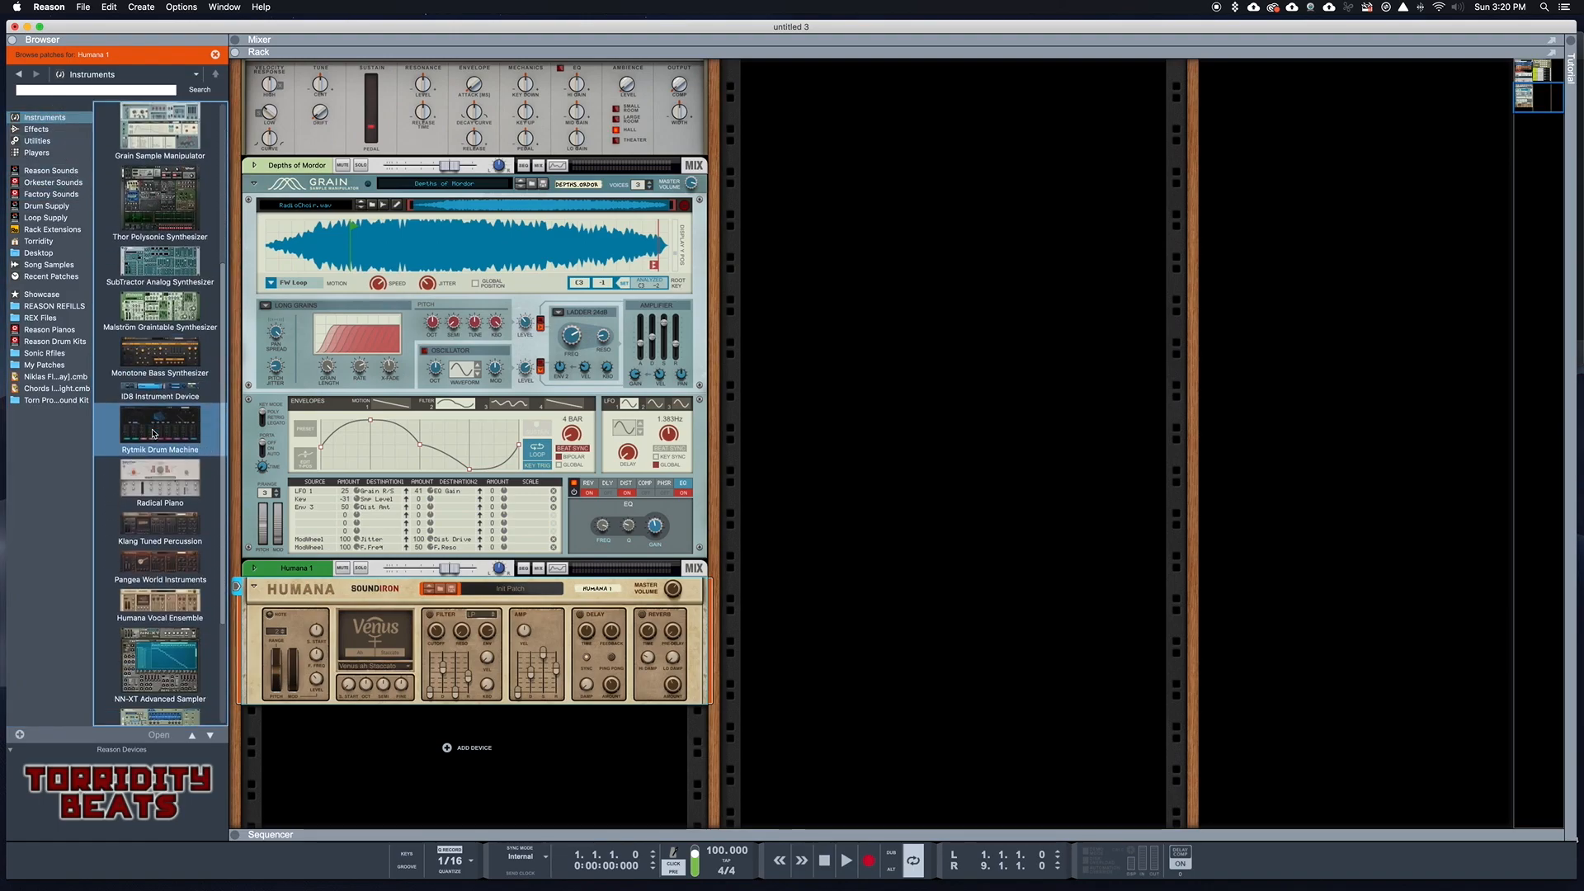
pyautogui.click(171, 444)
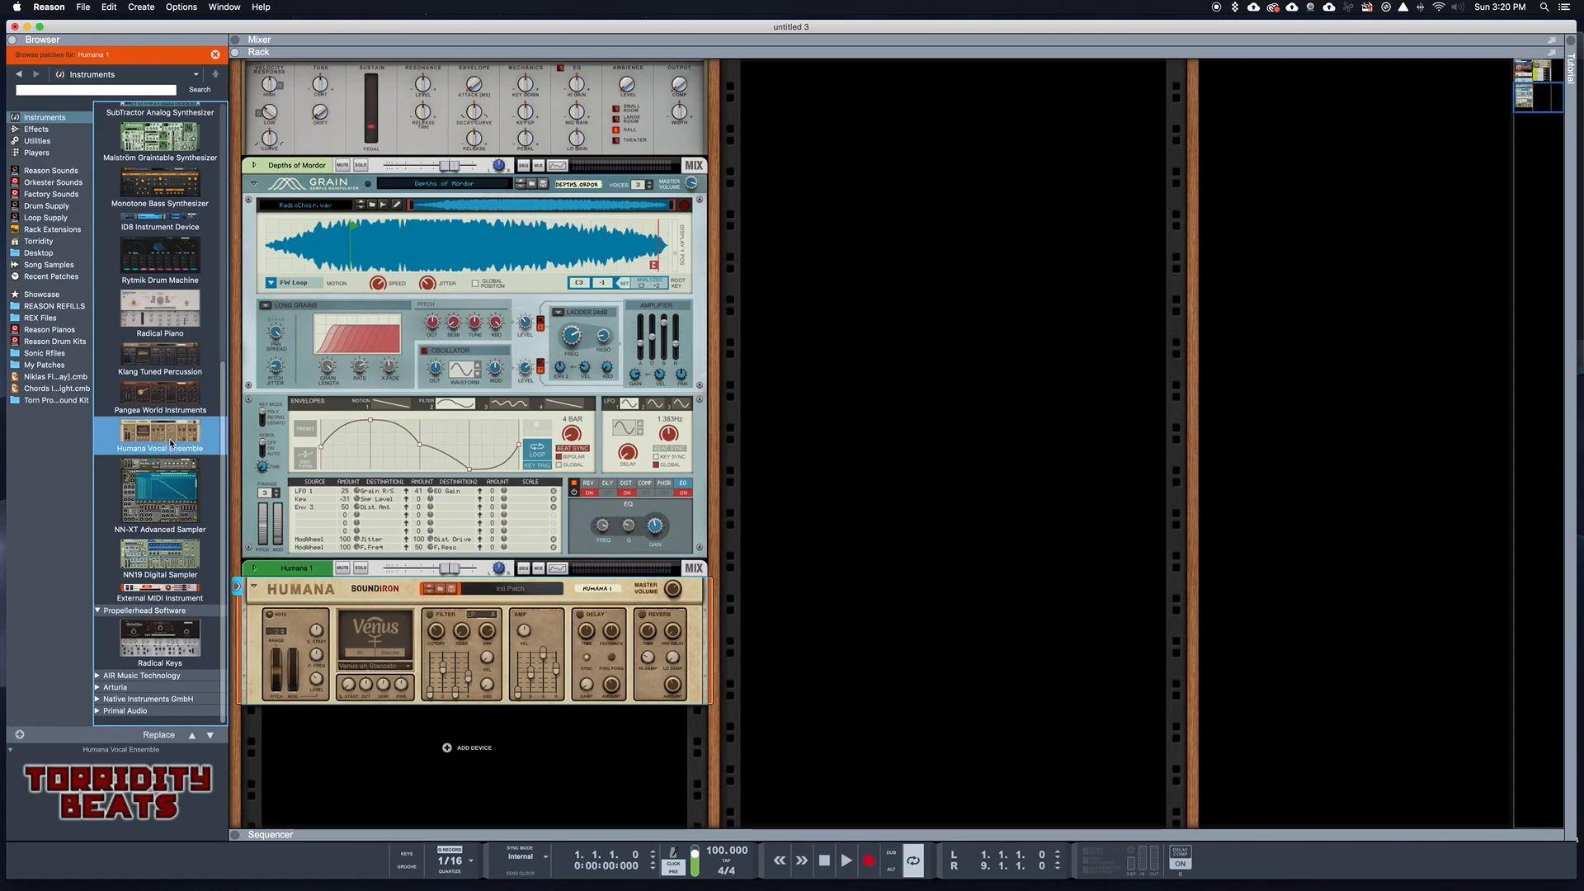
pyautogui.click(484, 591)
pyautogui.click(471, 594)
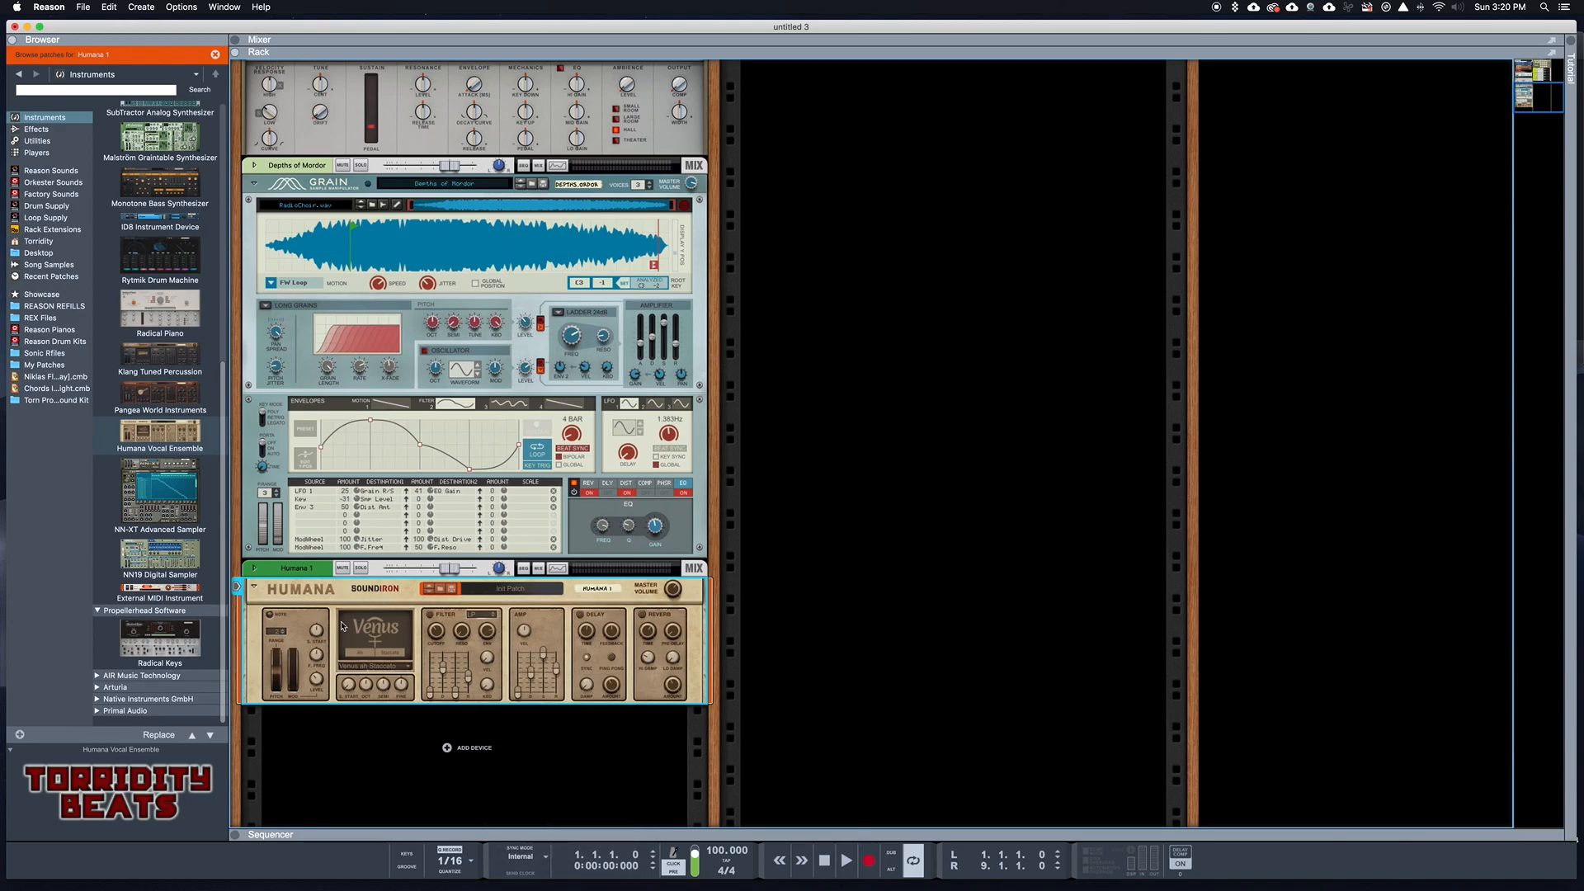
pyautogui.click(62, 195)
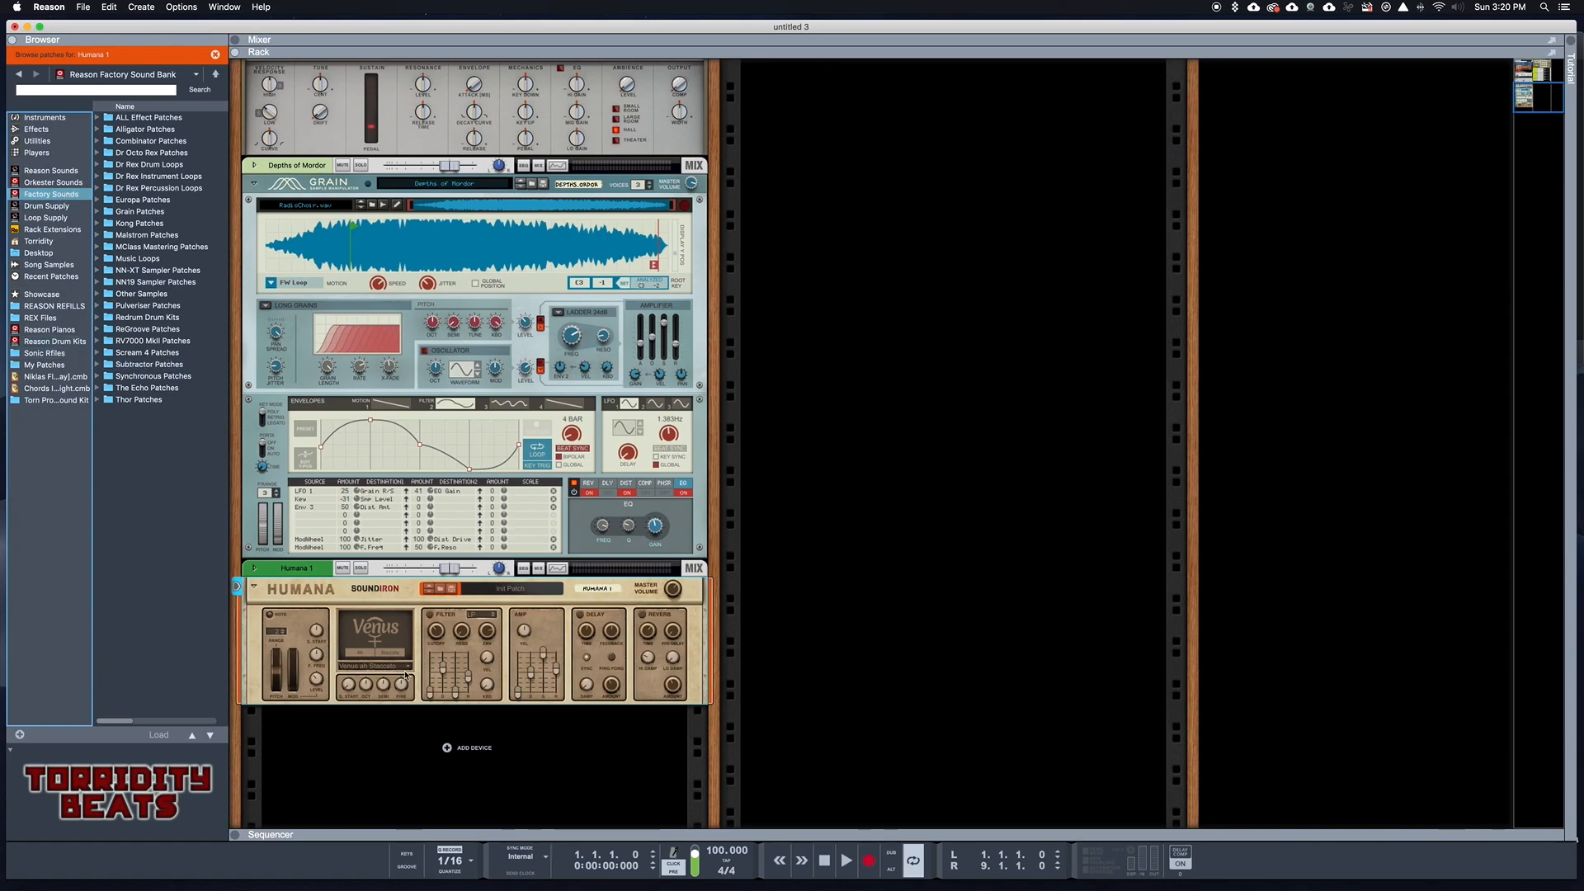
pyautogui.rightClick(524, 739)
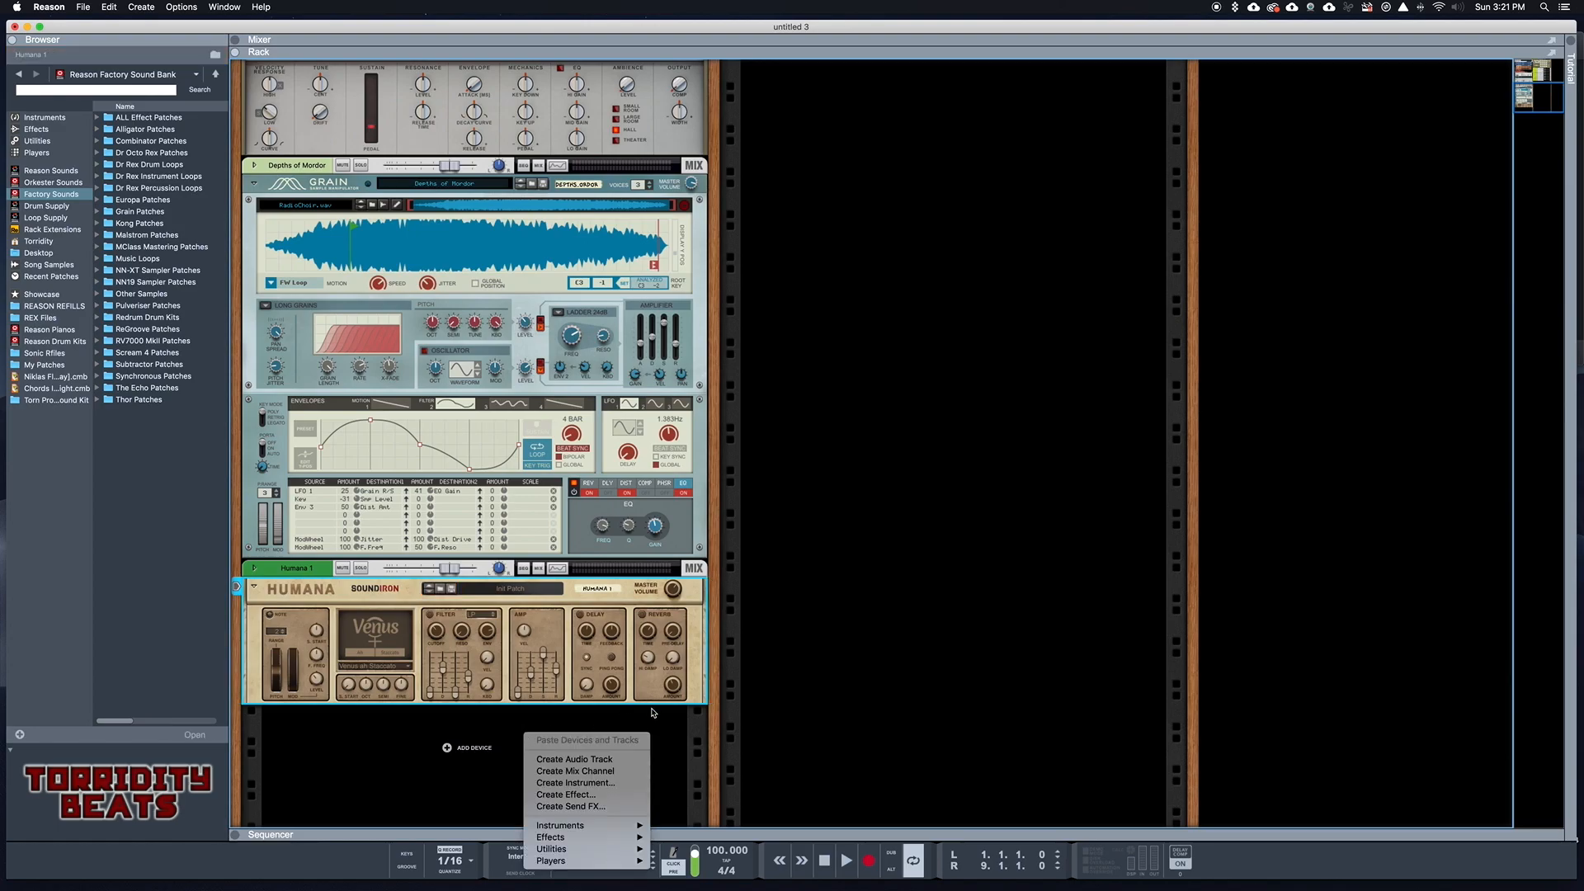
pyautogui.click(447, 806)
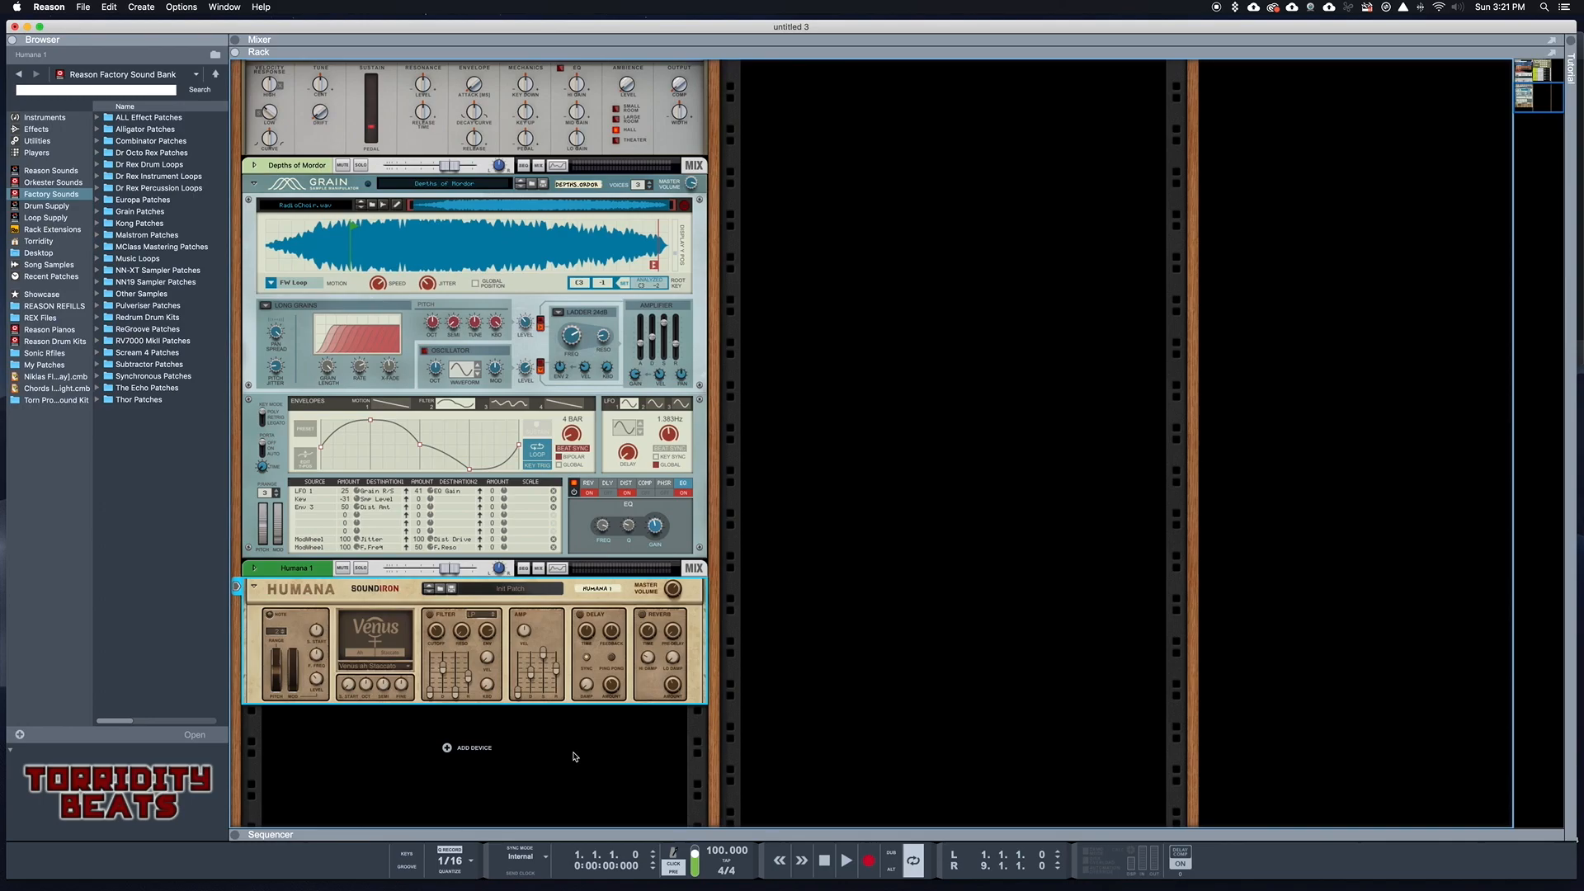
# Set Humana's vocal sound to Male Bass ah.
pyautogui.click(379, 668)
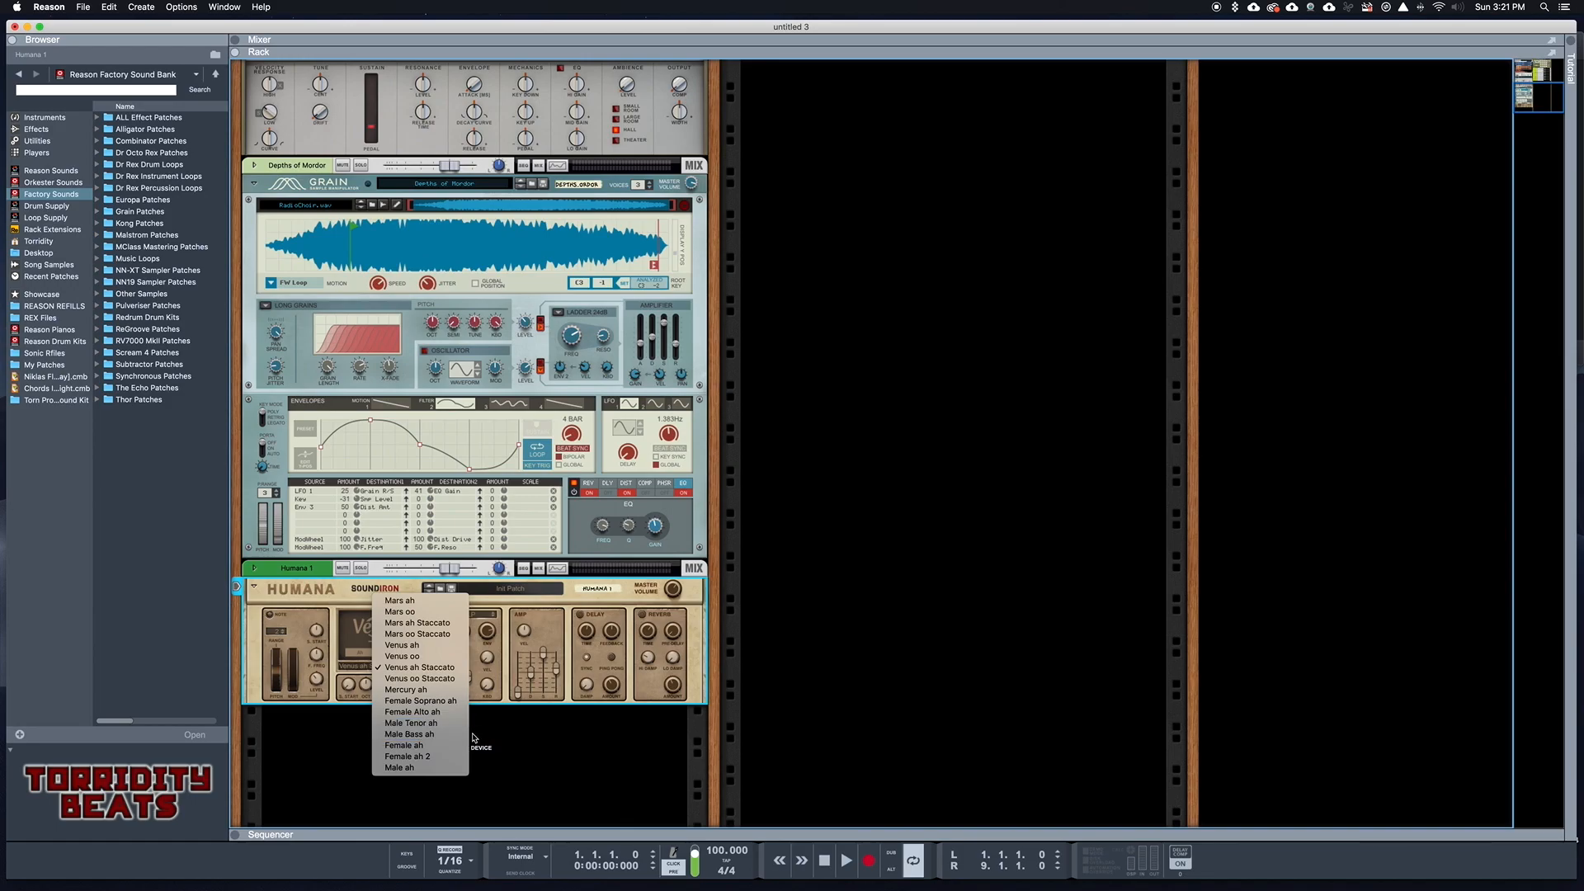
pyautogui.click(410, 734)
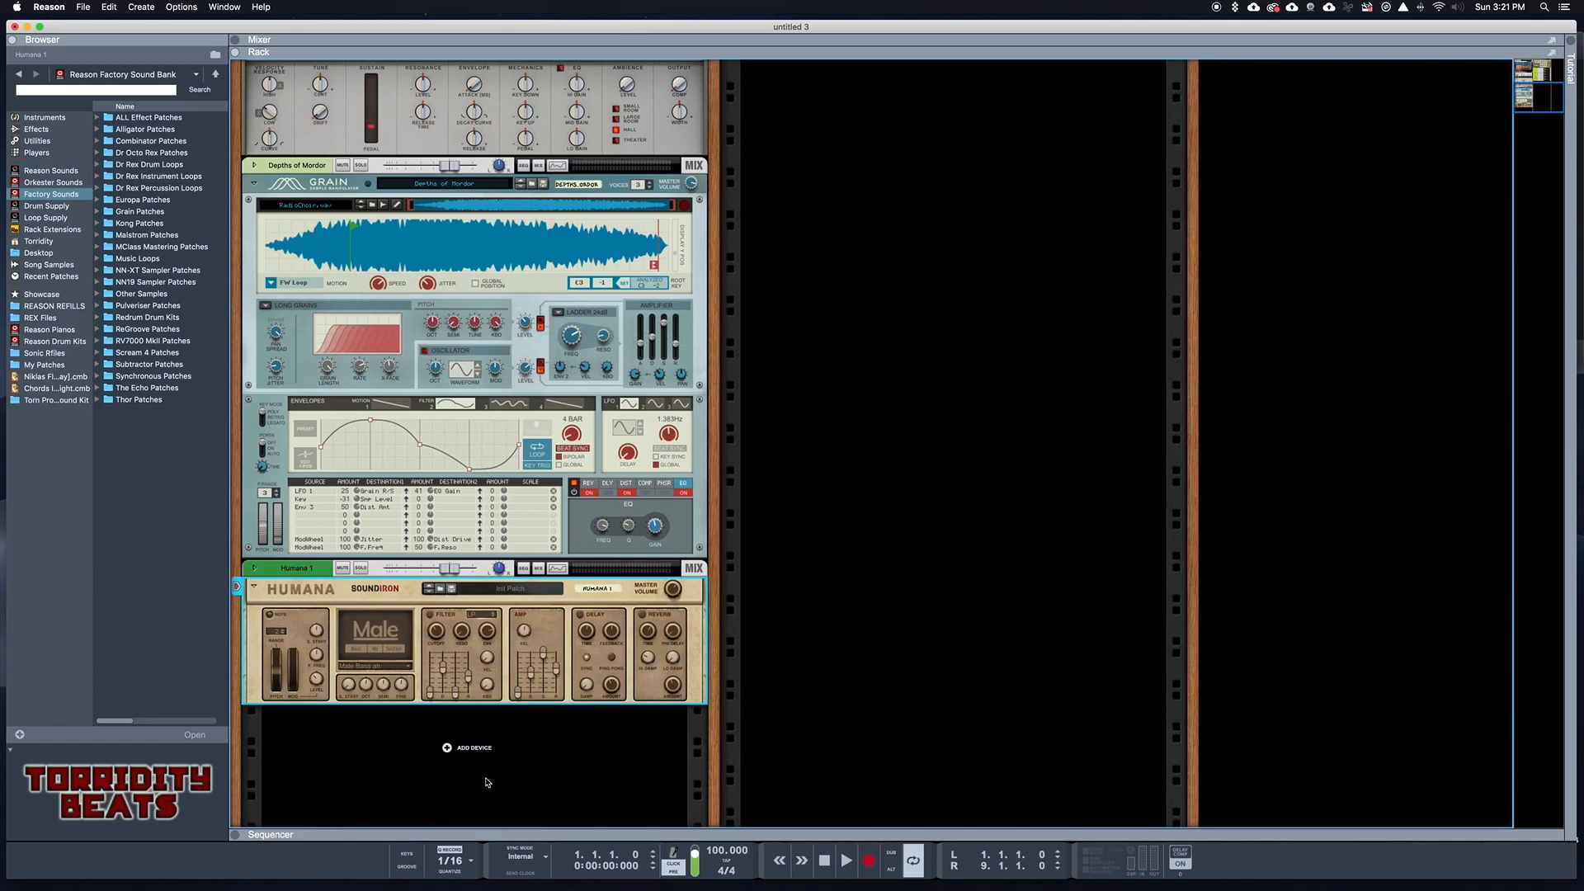
pyautogui.click(642, 615)
# Examine the rear cabling of Radical Piano and Kong in the rack, and return to the front view.
pyautogui.scroll(10, 623, 619)
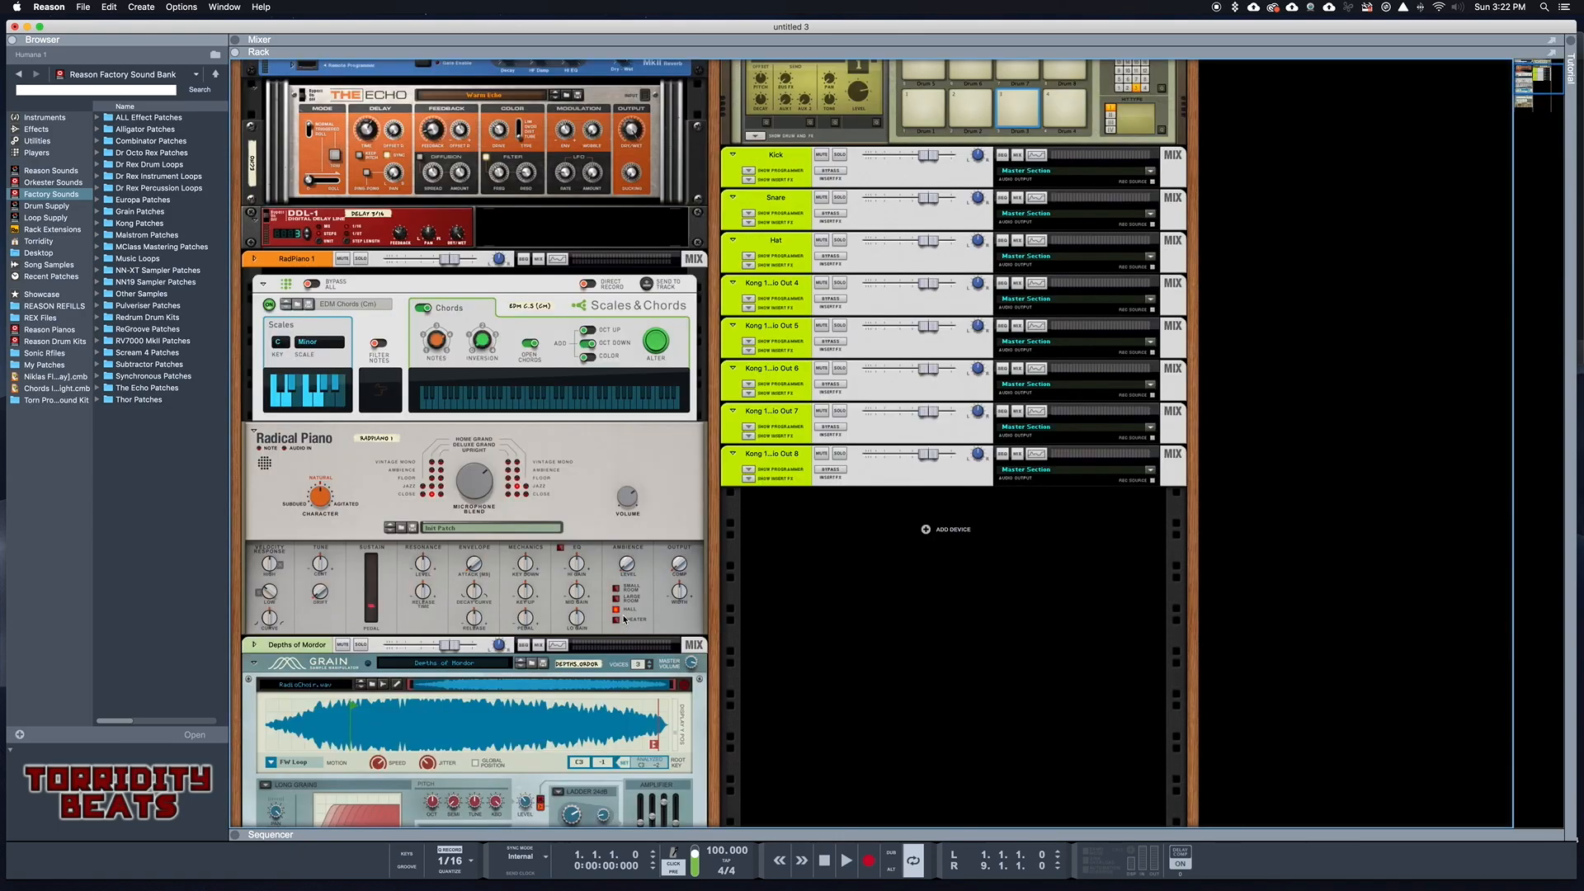
pyautogui.scroll(1, 623, 618)
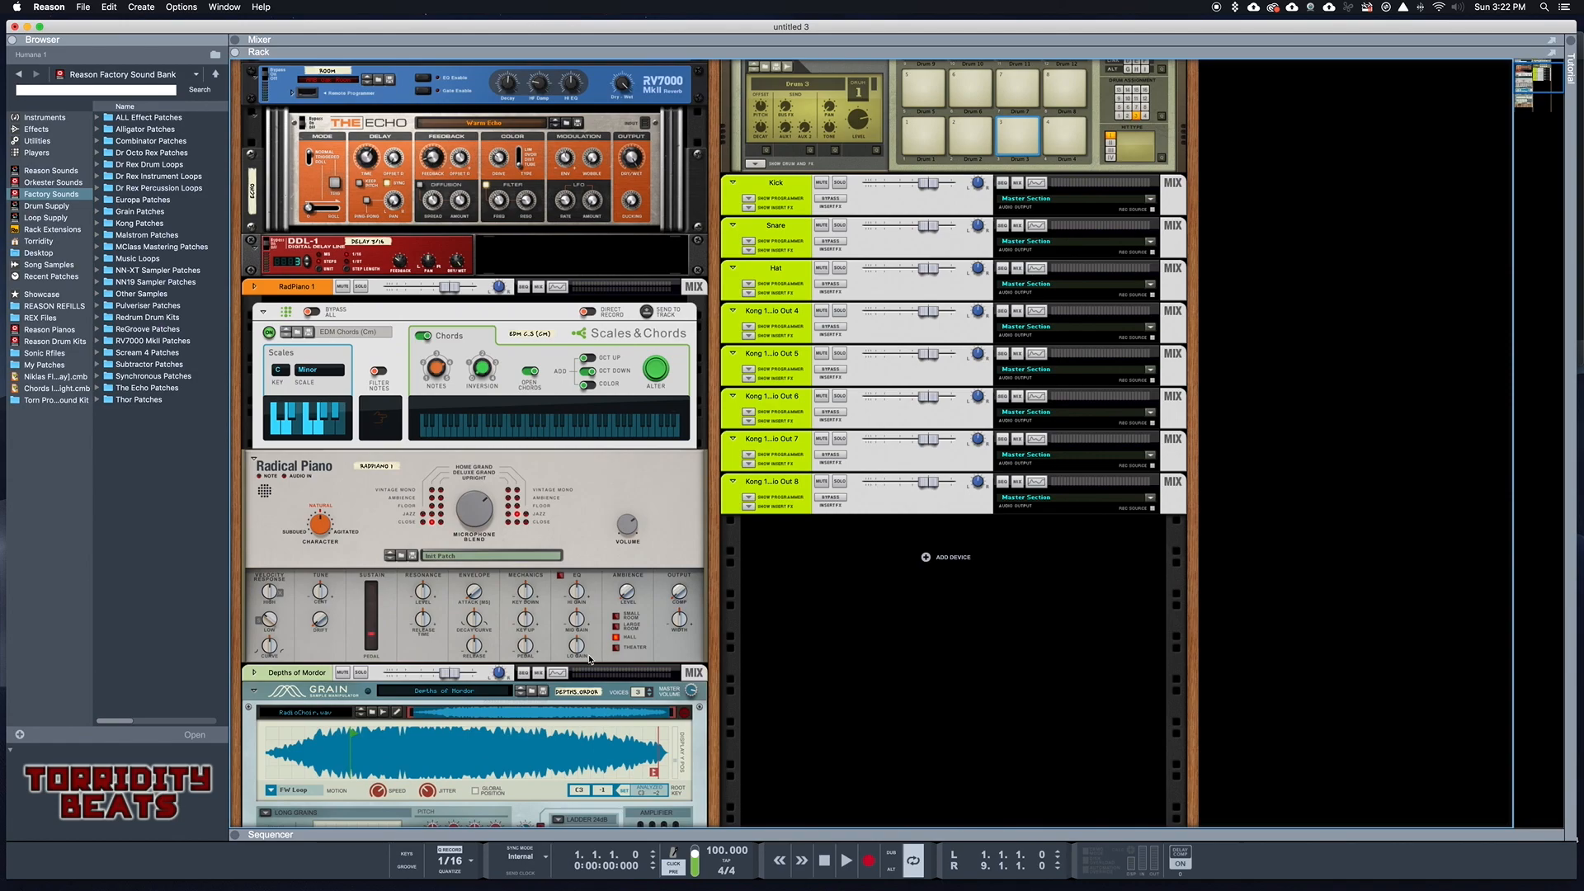
pyautogui.scroll(7, 623, 618)
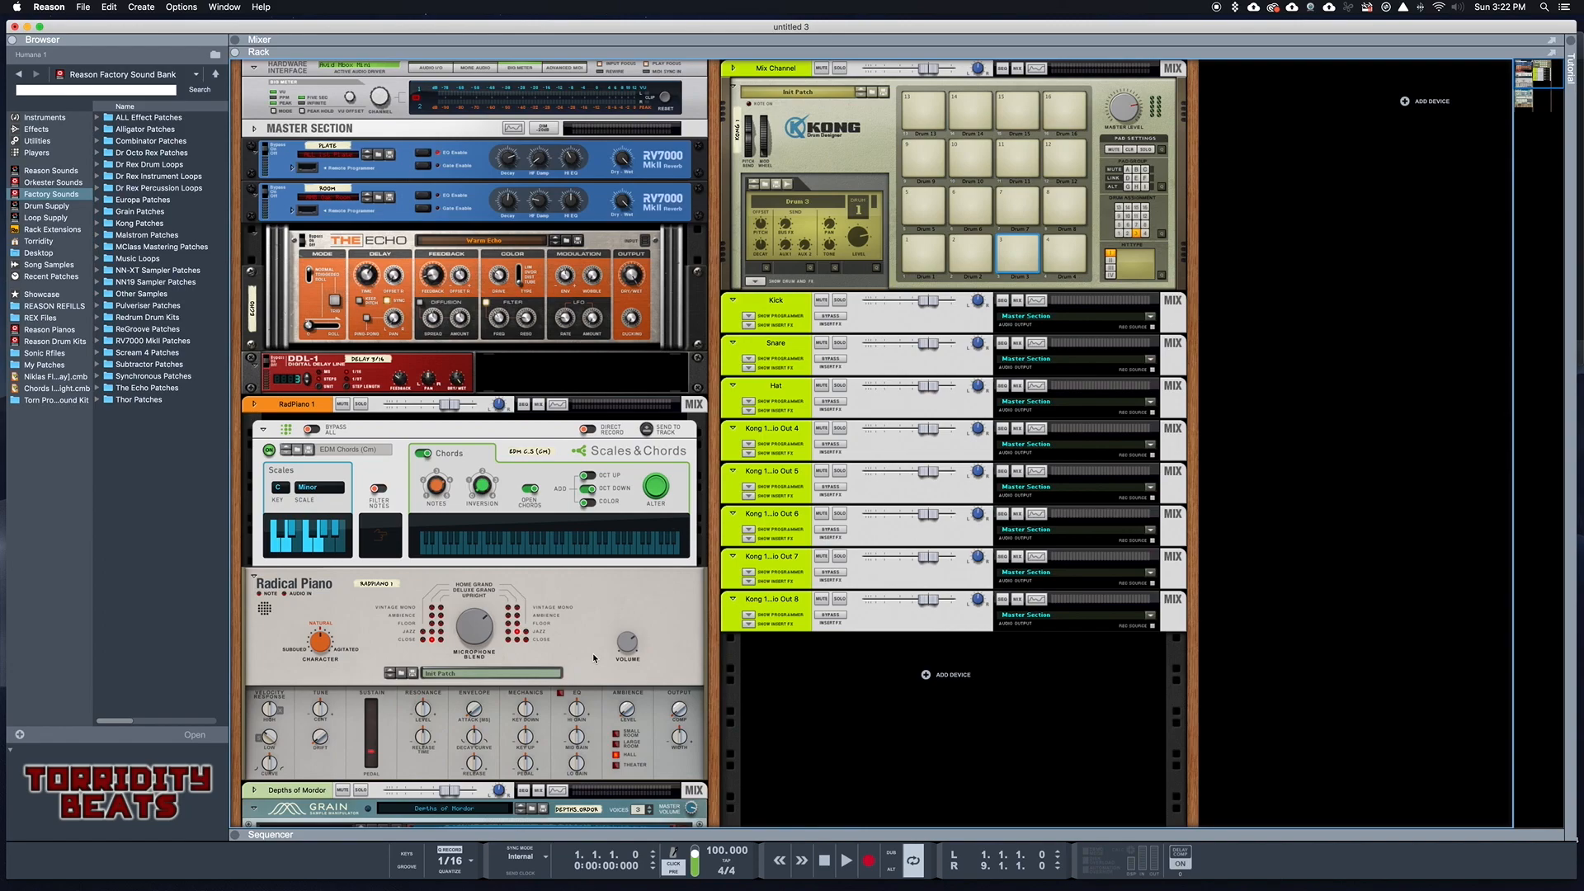
pyautogui.press('Tab')
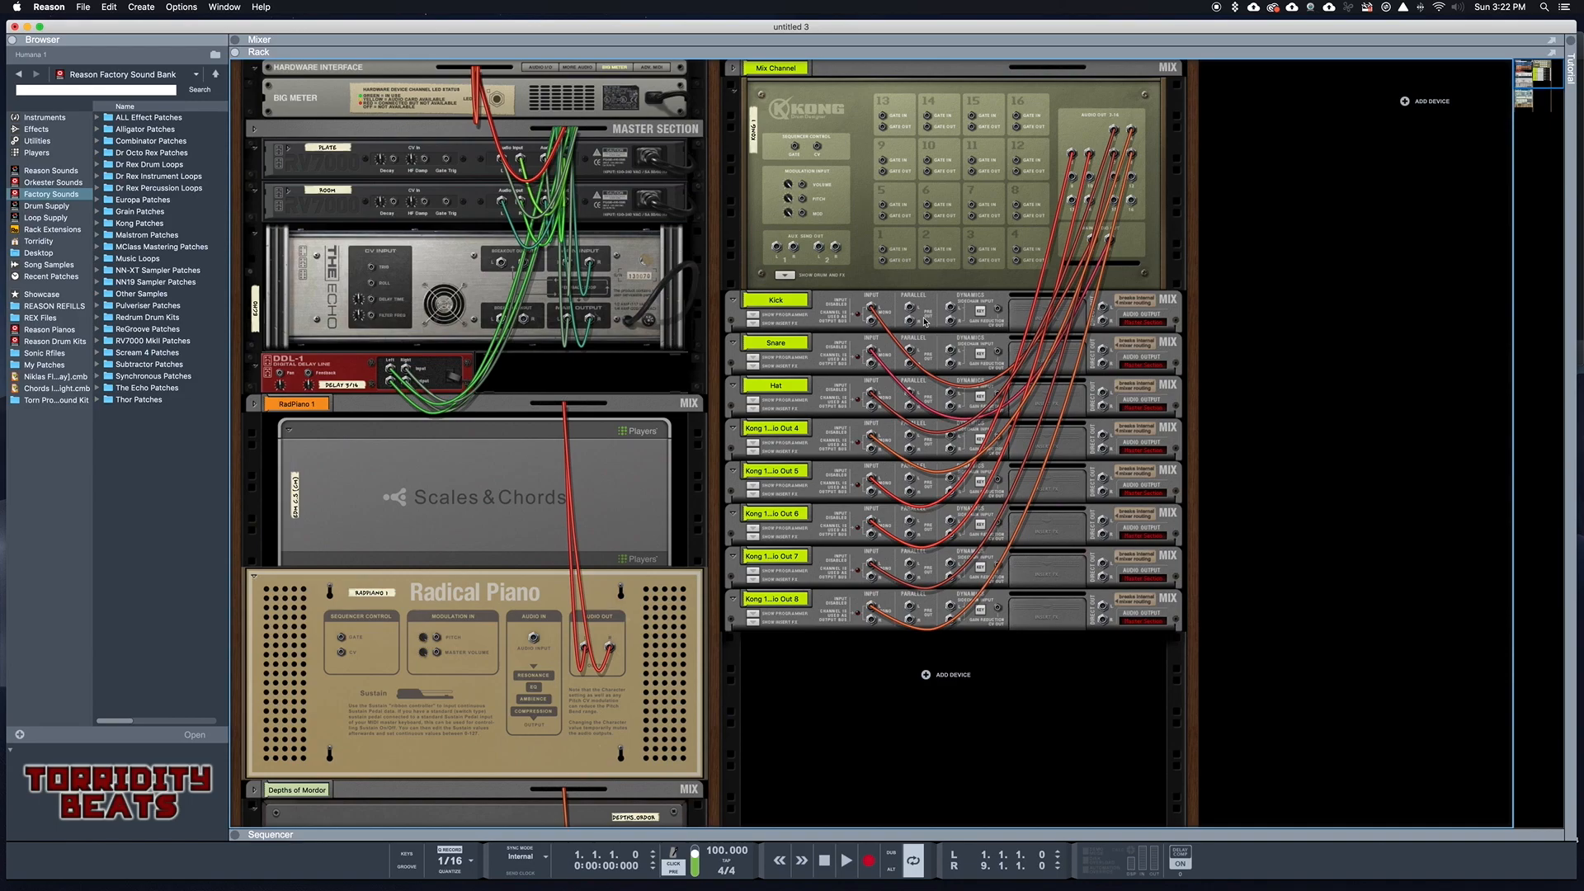
pyautogui.press('Tab')
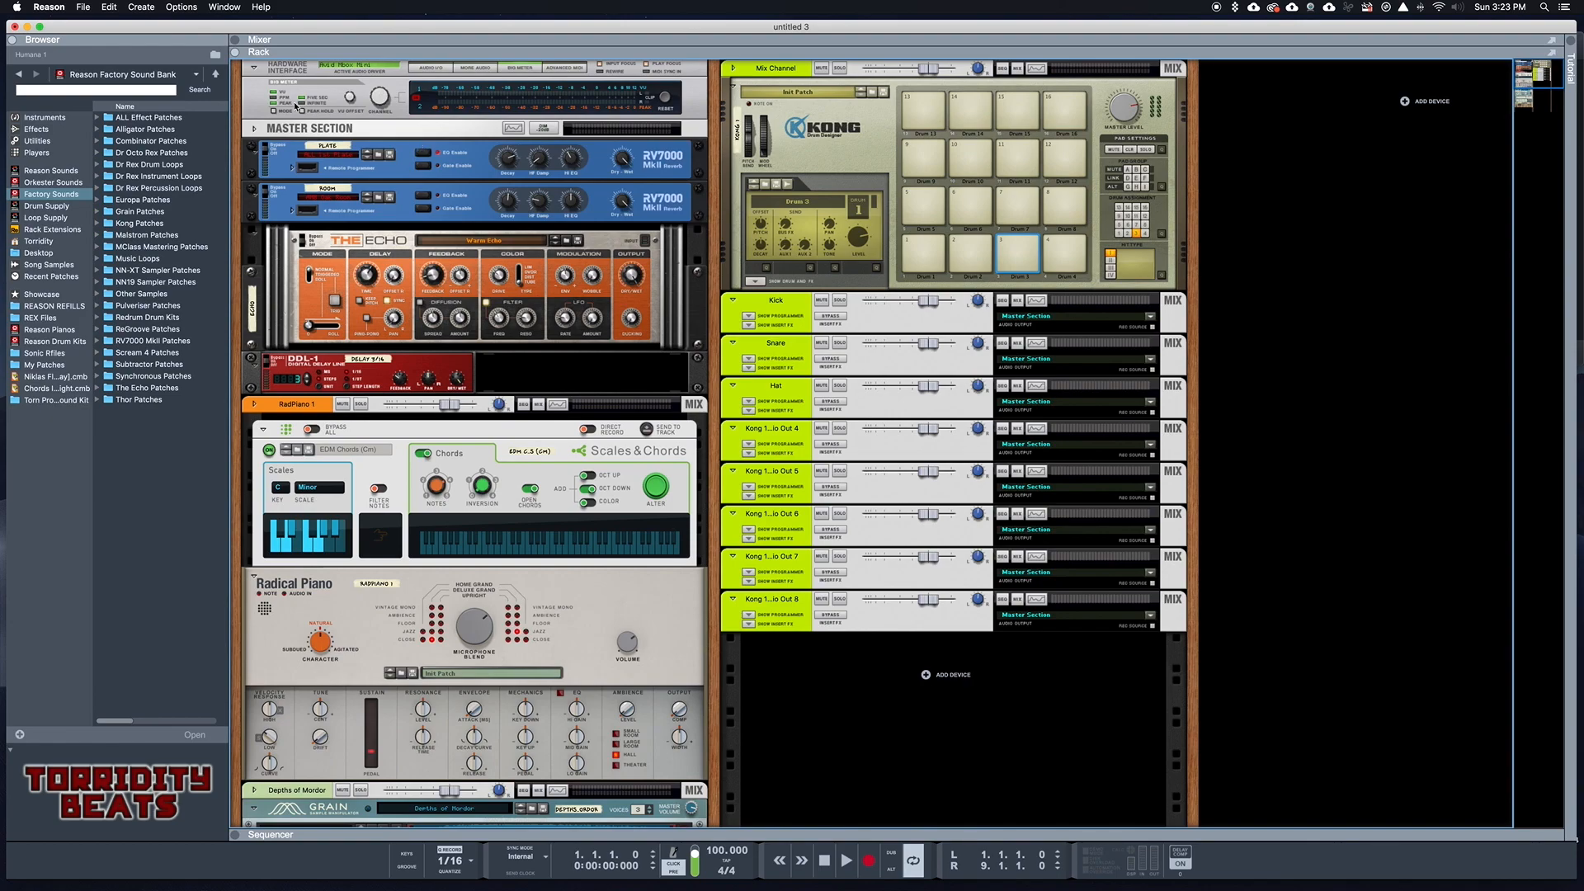
# Show the mixer above the rack to compare its channels with the rack's front and rear, and hide the mixer again.
pyautogui.click(235, 39)
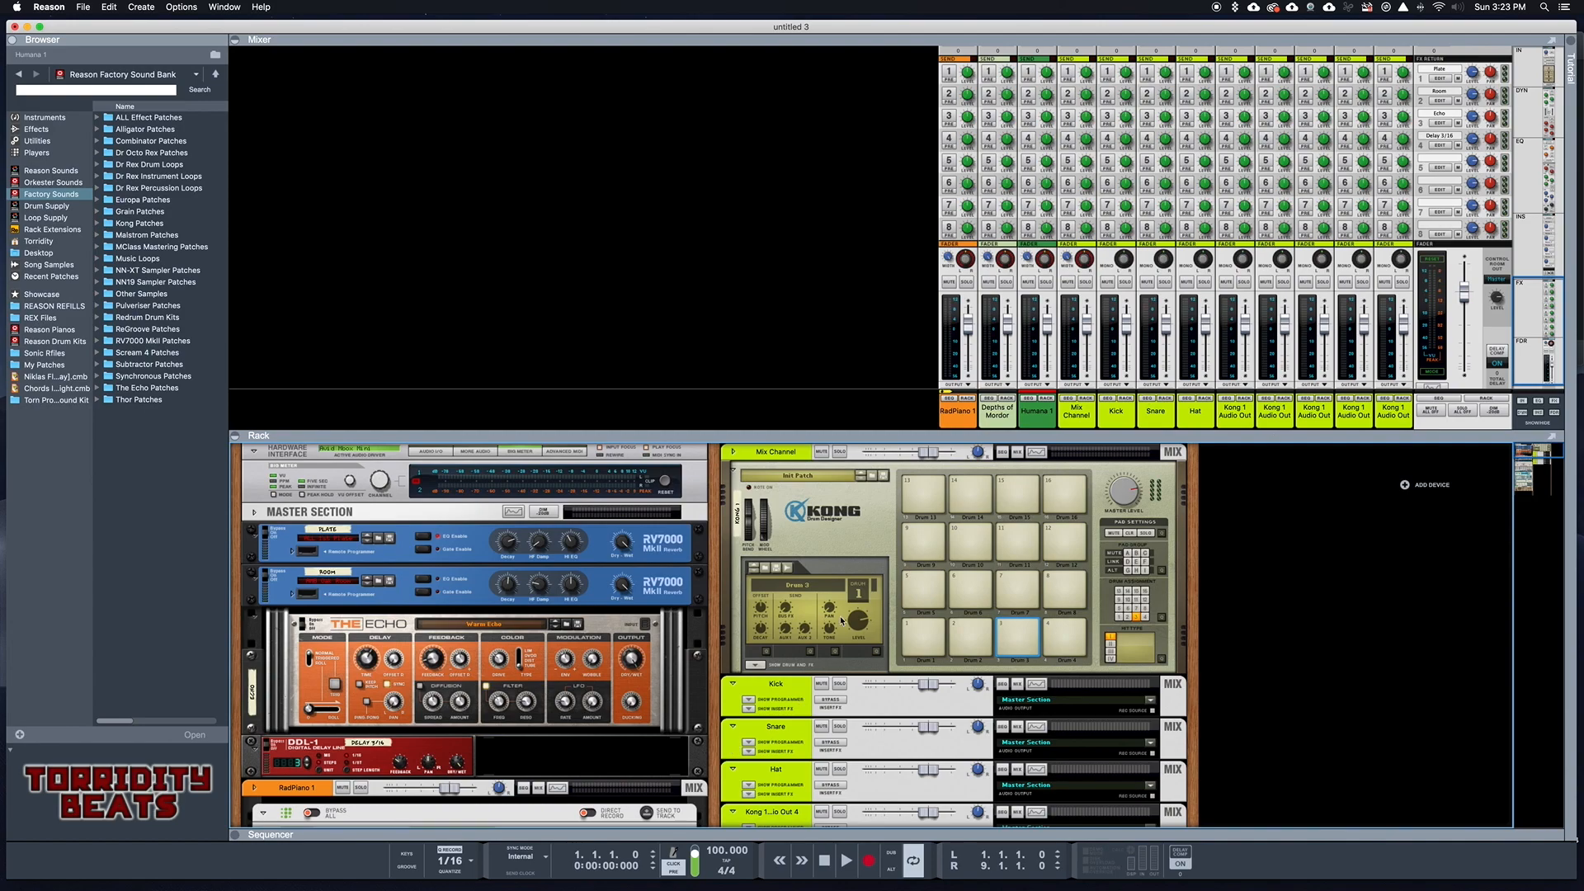
pyautogui.press('Tab')
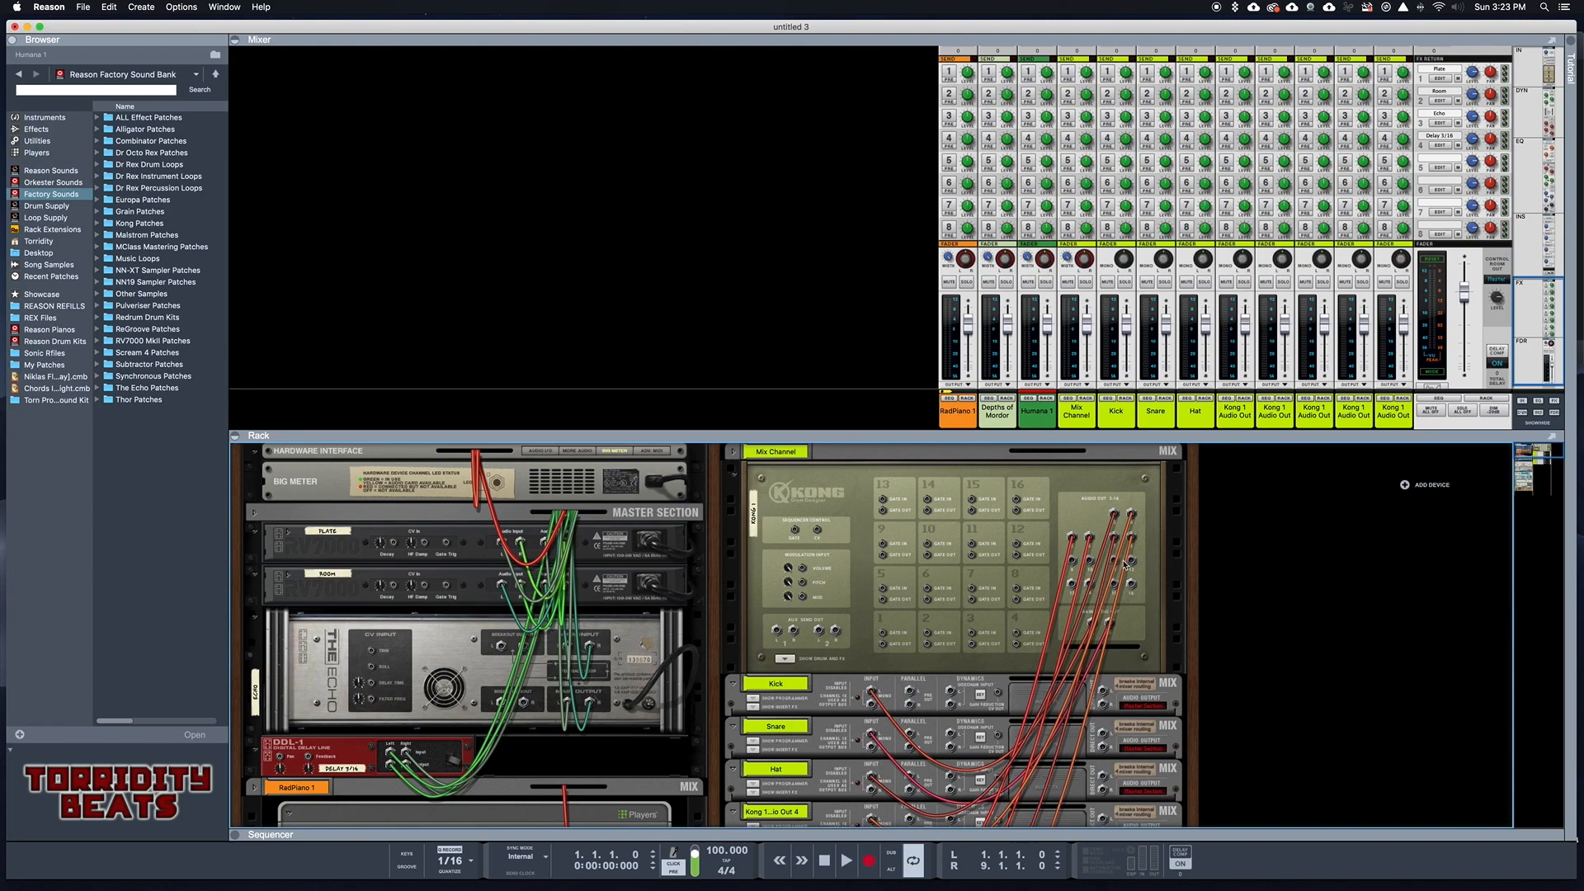
pyautogui.press('Tab')
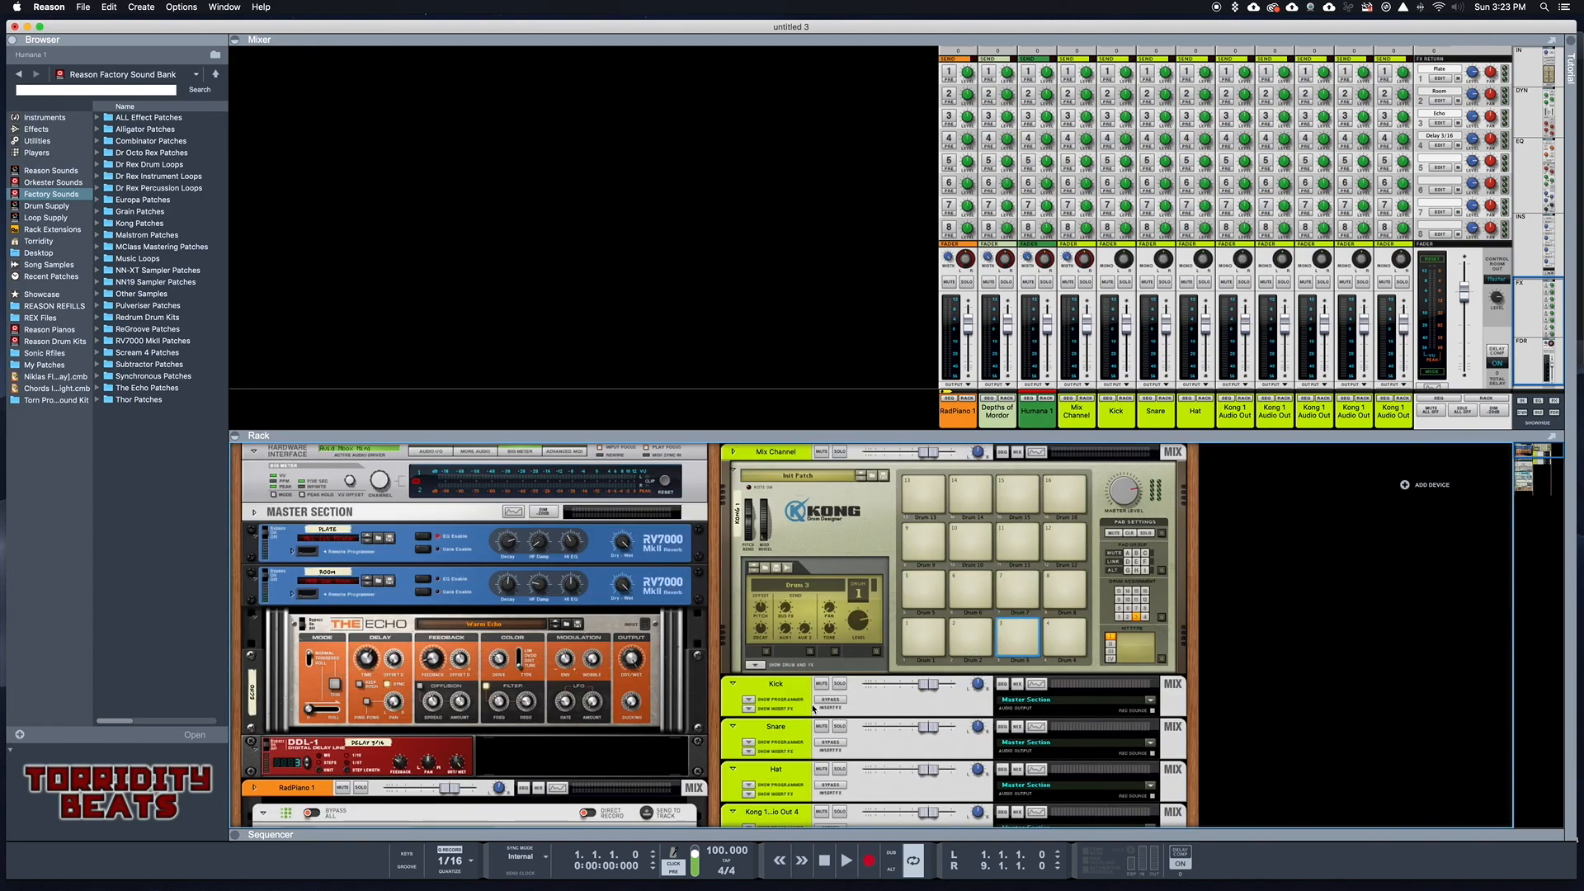
pyautogui.scroll(-3, 742, 619)
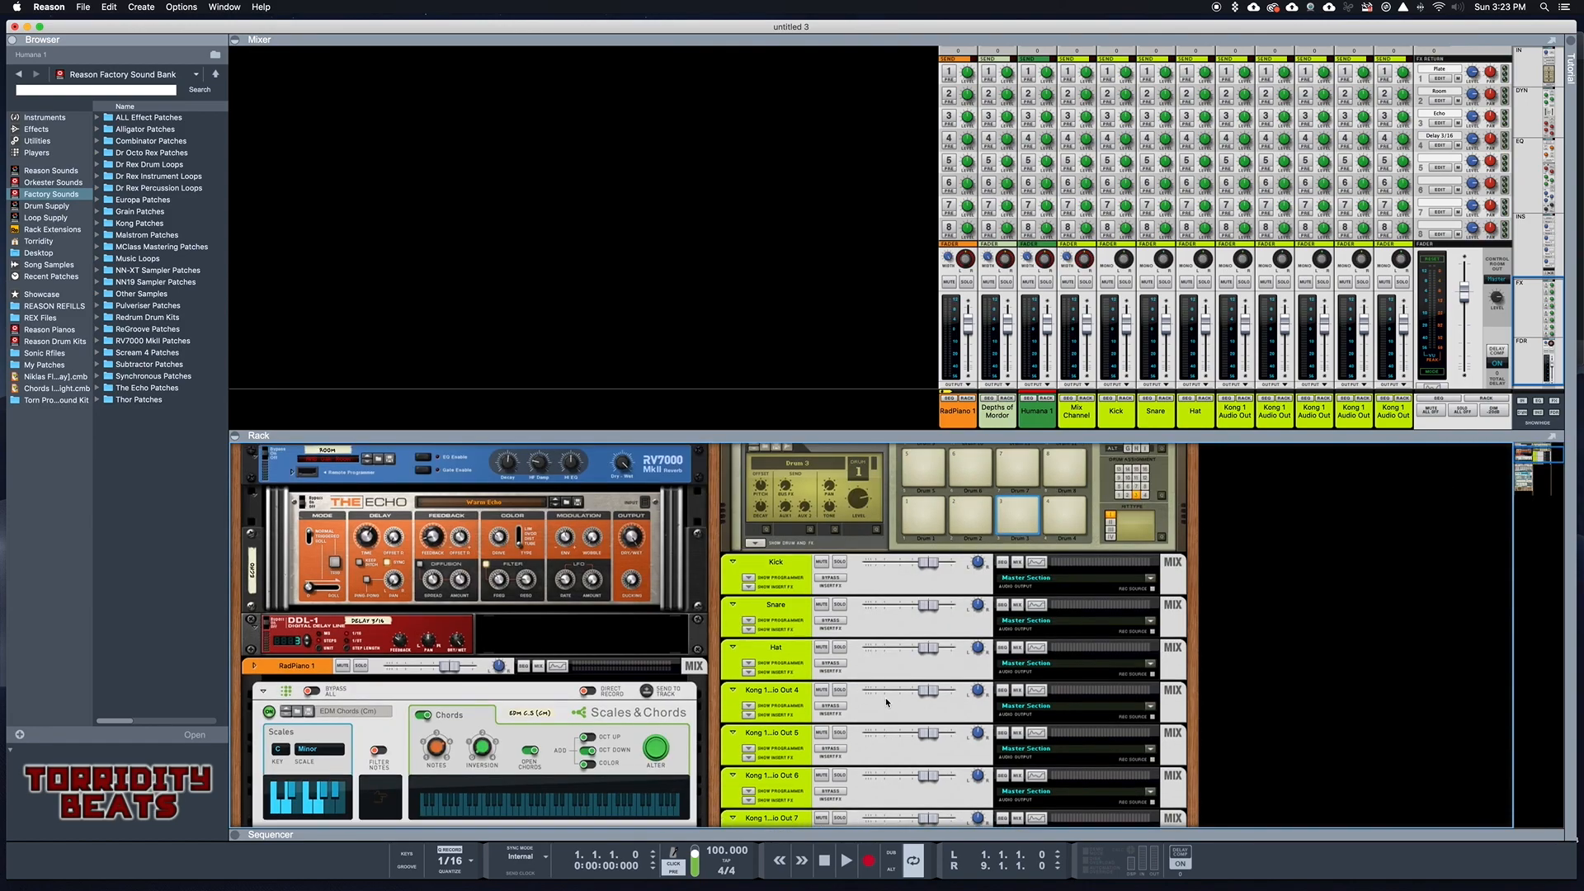
pyautogui.scroll(2, 640, 544)
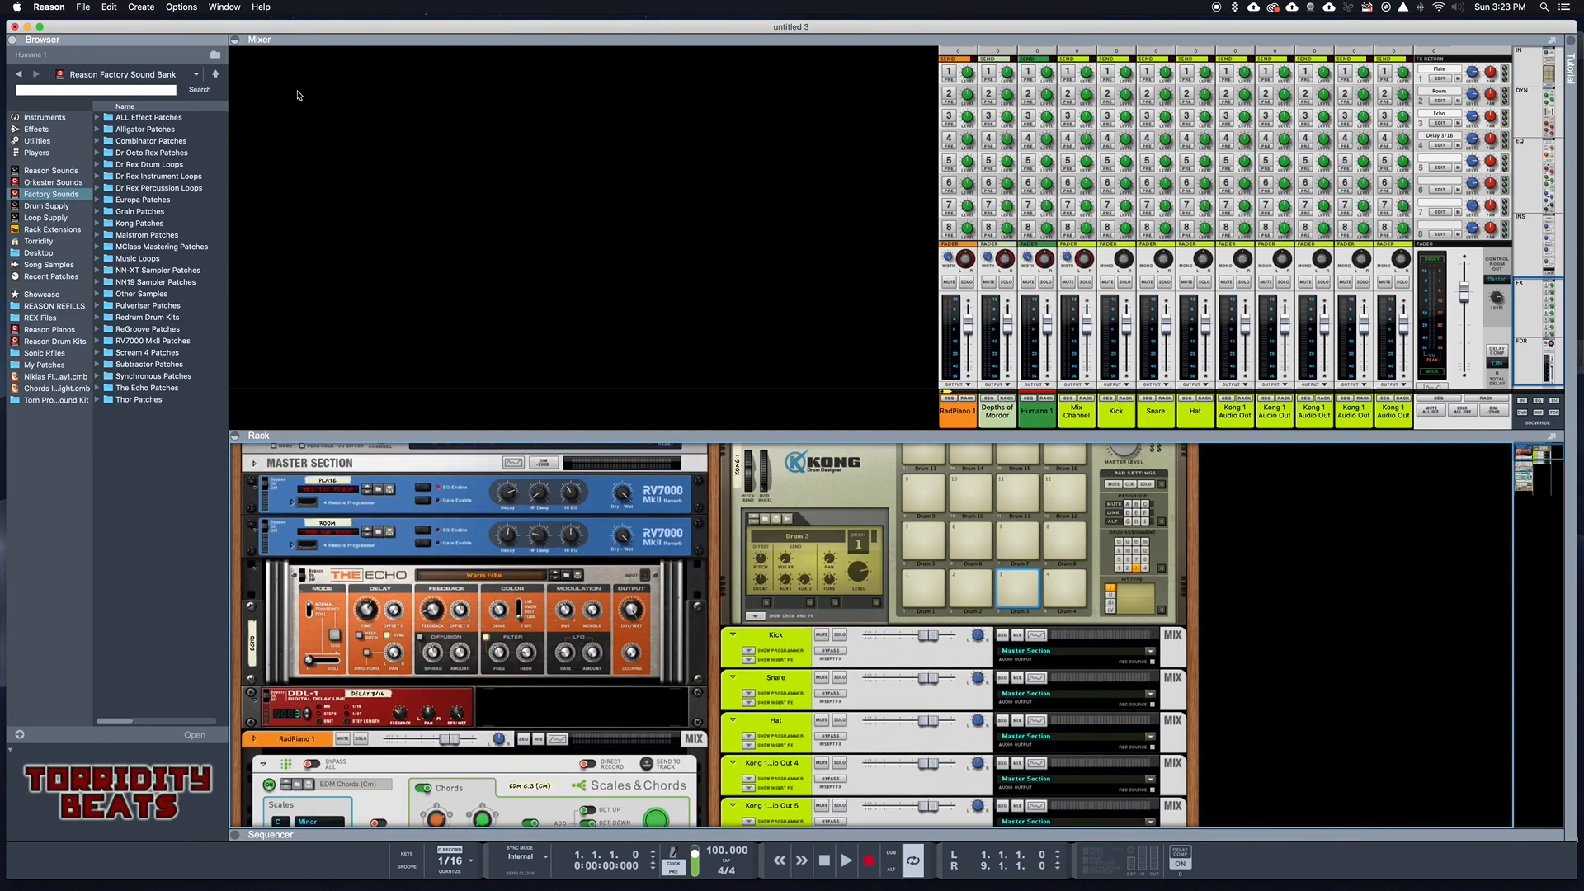
pyautogui.click(237, 44)
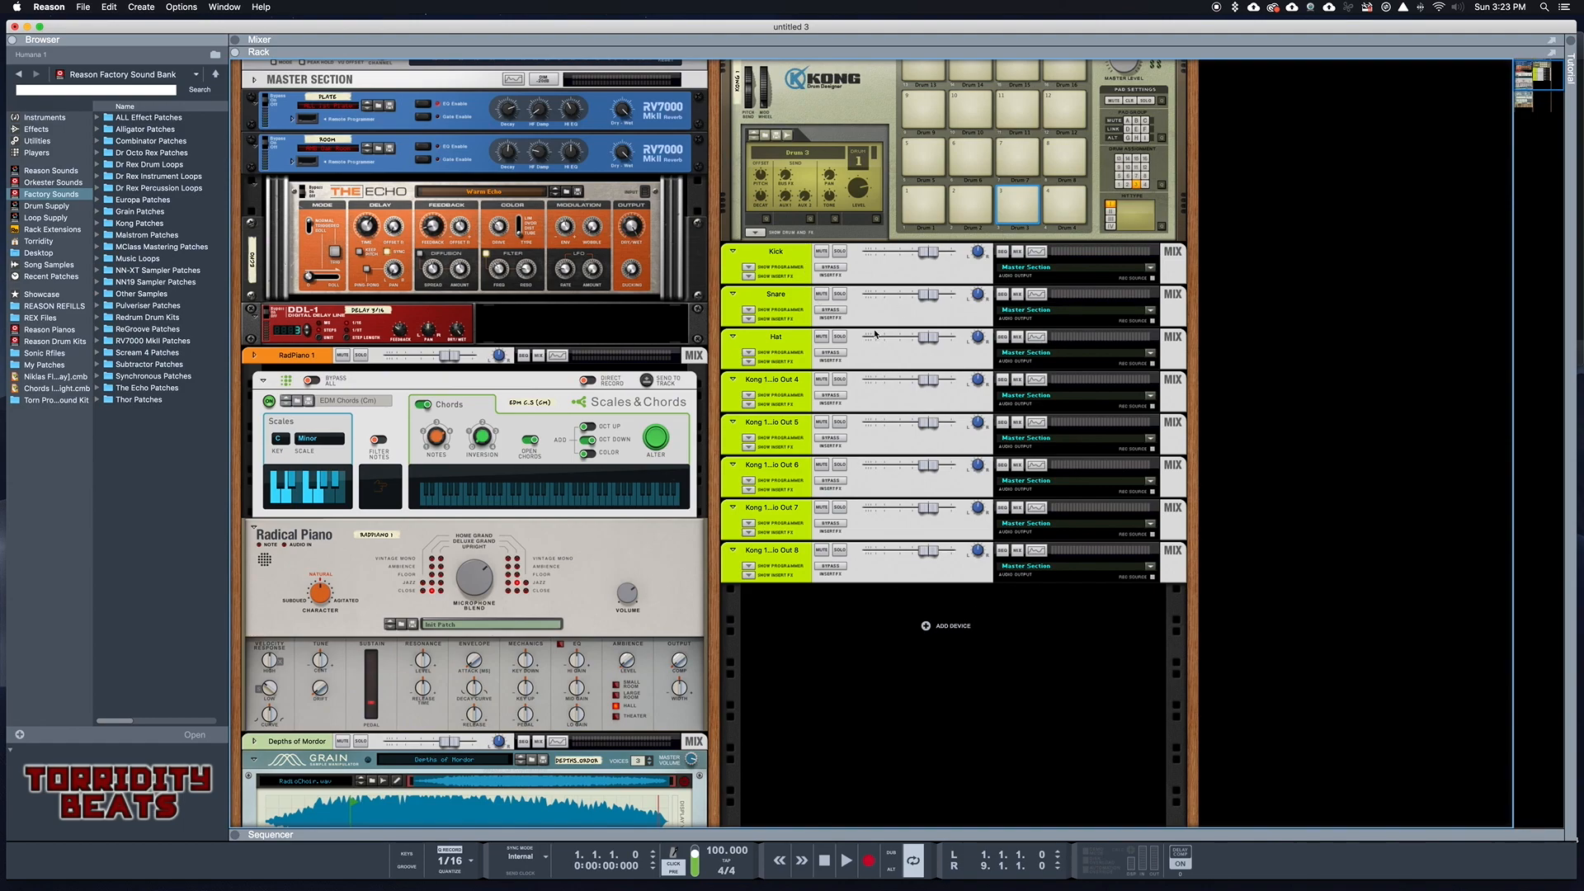
# Show Kong's drum and FX section and select the Drum 1 pad.
pyautogui.click(754, 232)
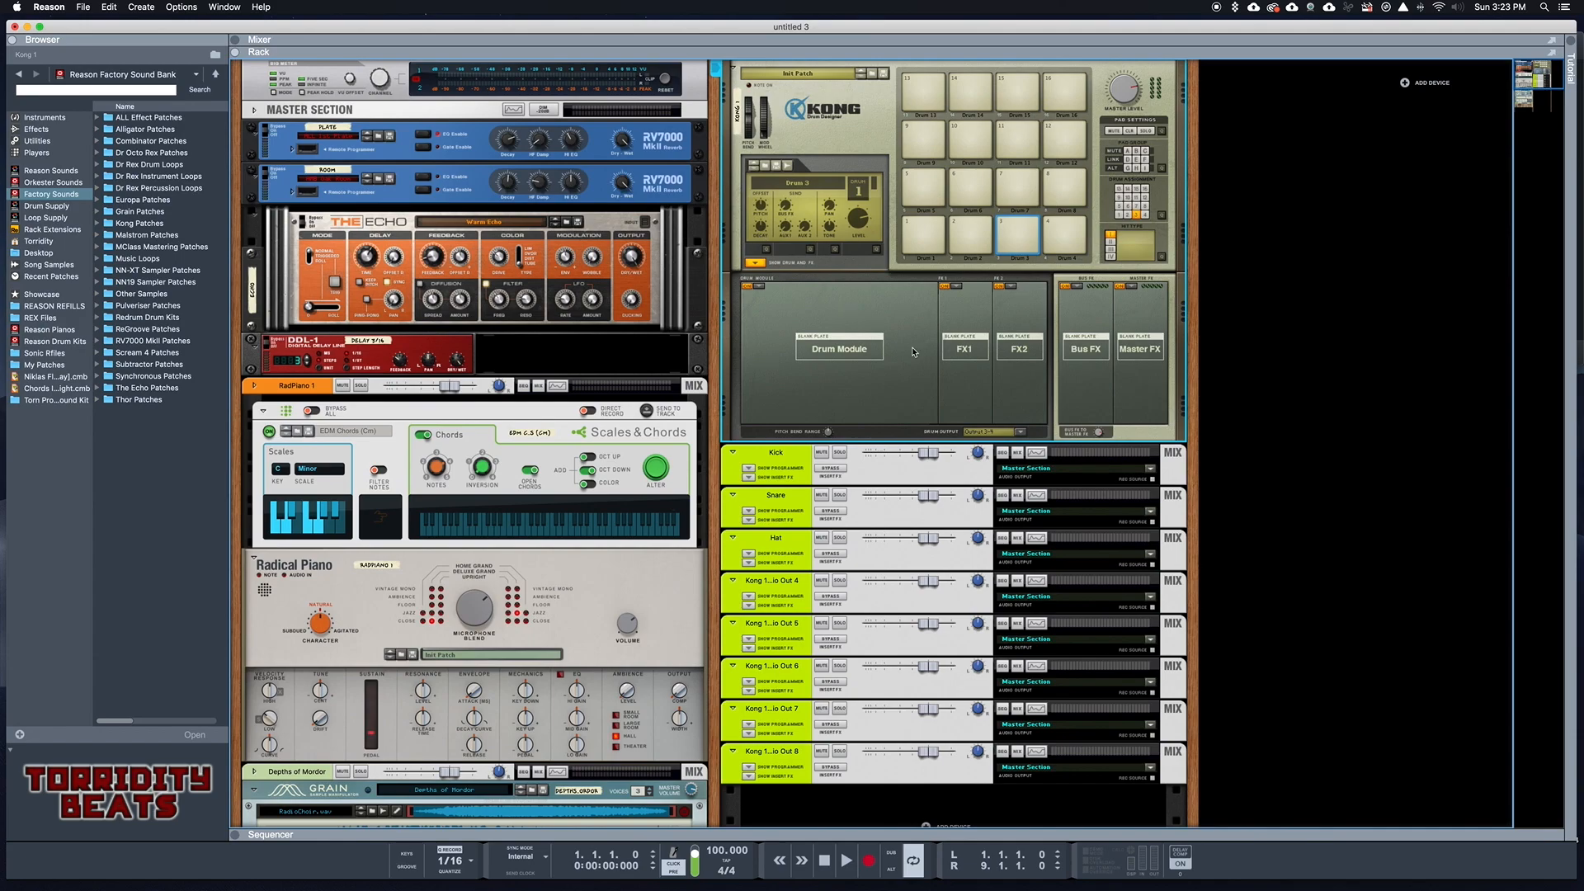
pyautogui.click(1063, 241)
pyautogui.click(1027, 246)
pyautogui.click(1062, 240)
pyautogui.click(937, 254)
# Examine Kong's rear output cabling and the drum output options available for Drum 1.
pyautogui.press('Tab')
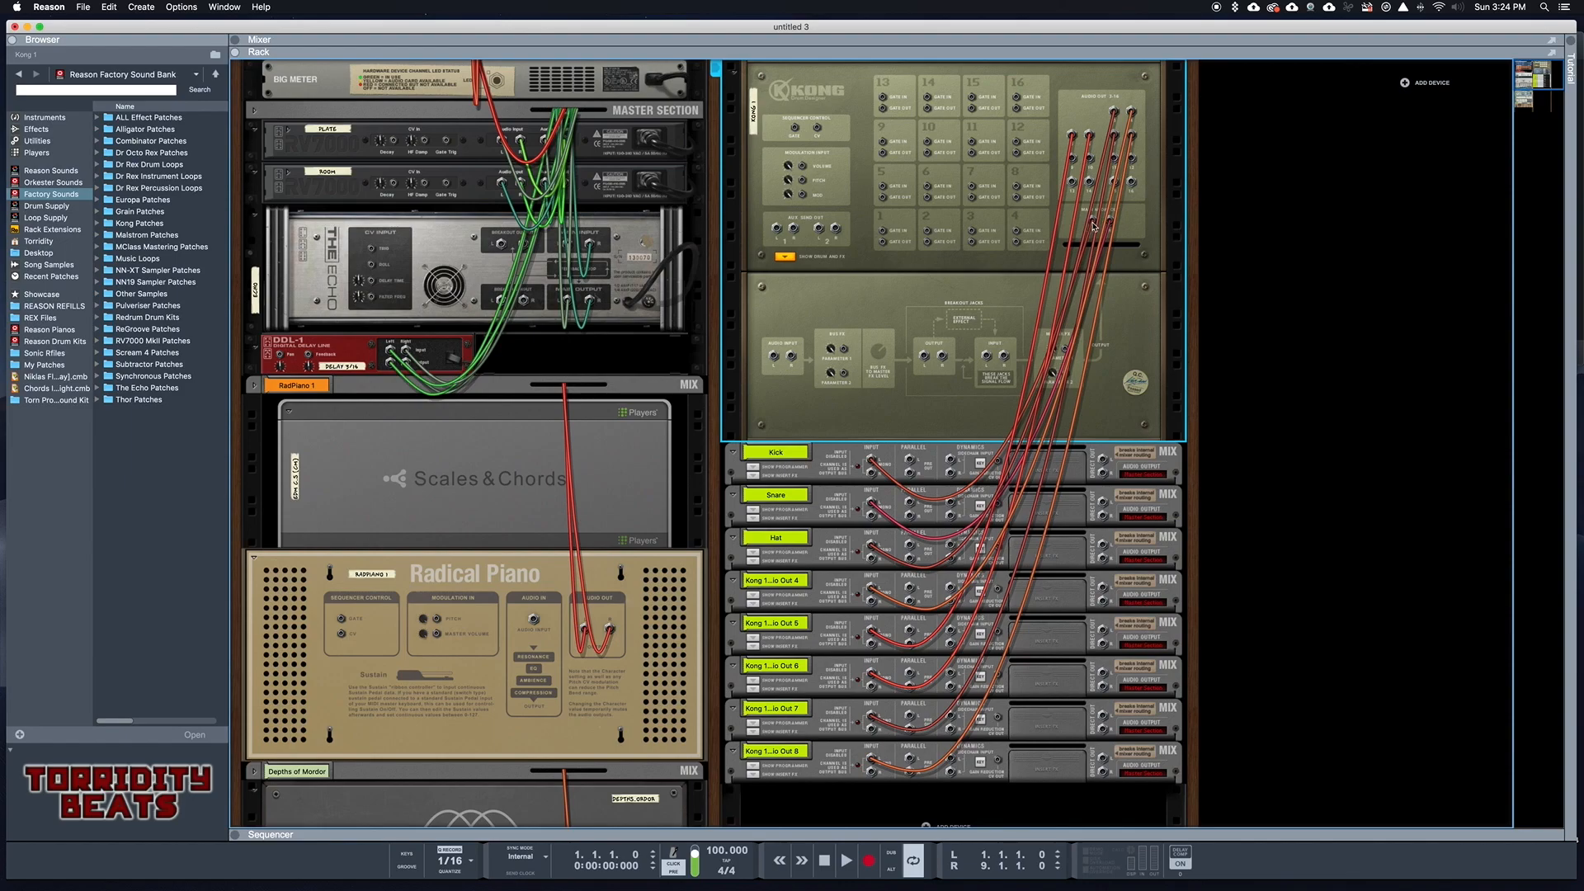
pyautogui.moveTo(1093, 225)
pyautogui.press('Tab')
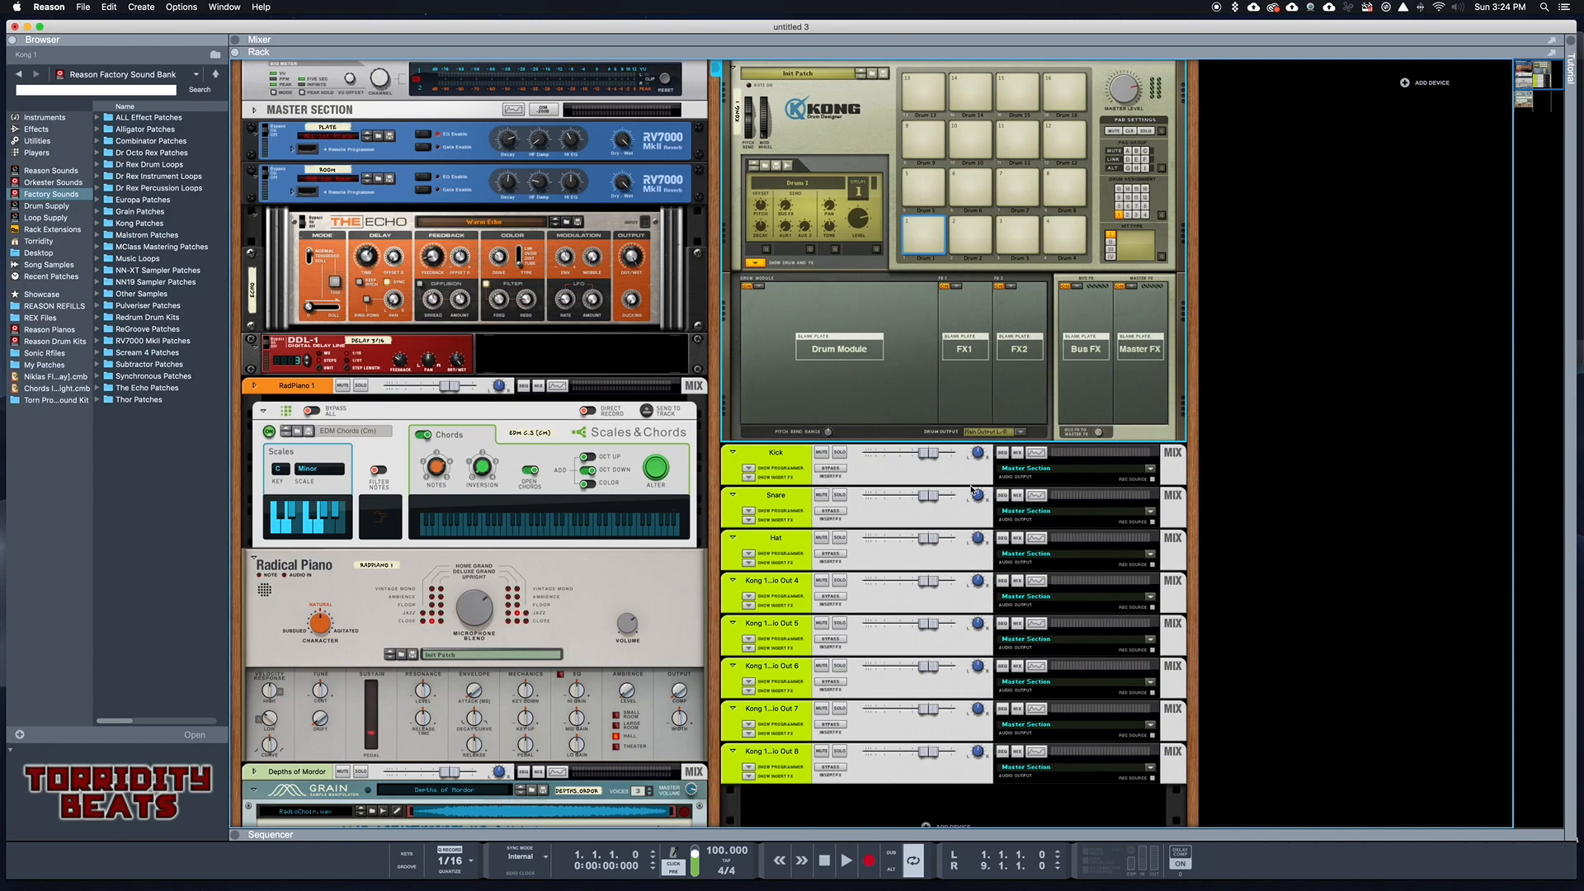
pyautogui.click(1021, 433)
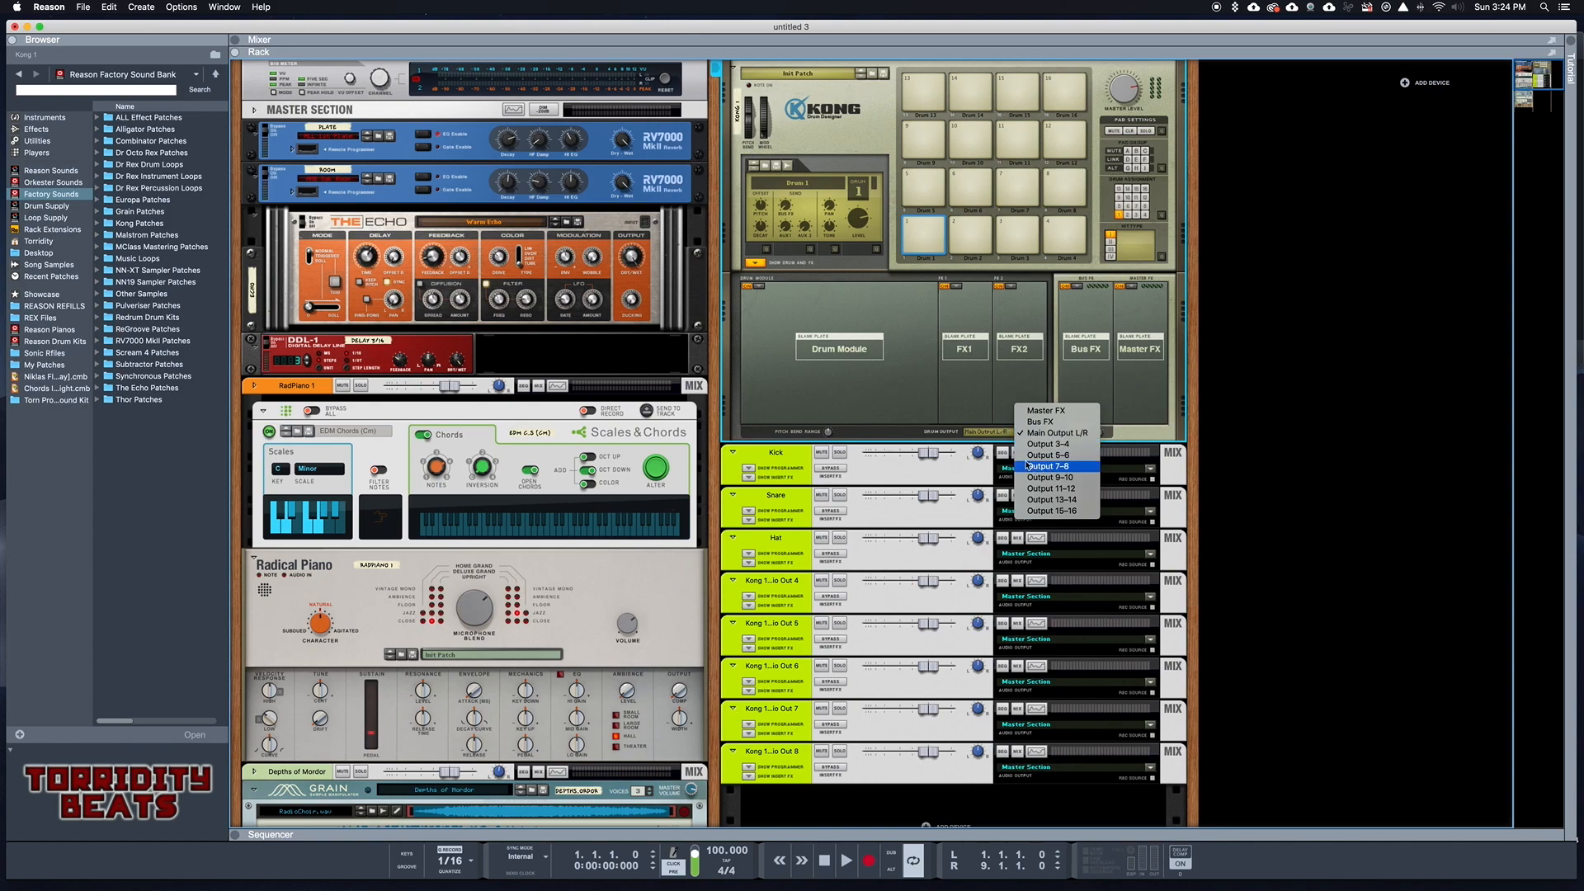
pyautogui.click(926, 438)
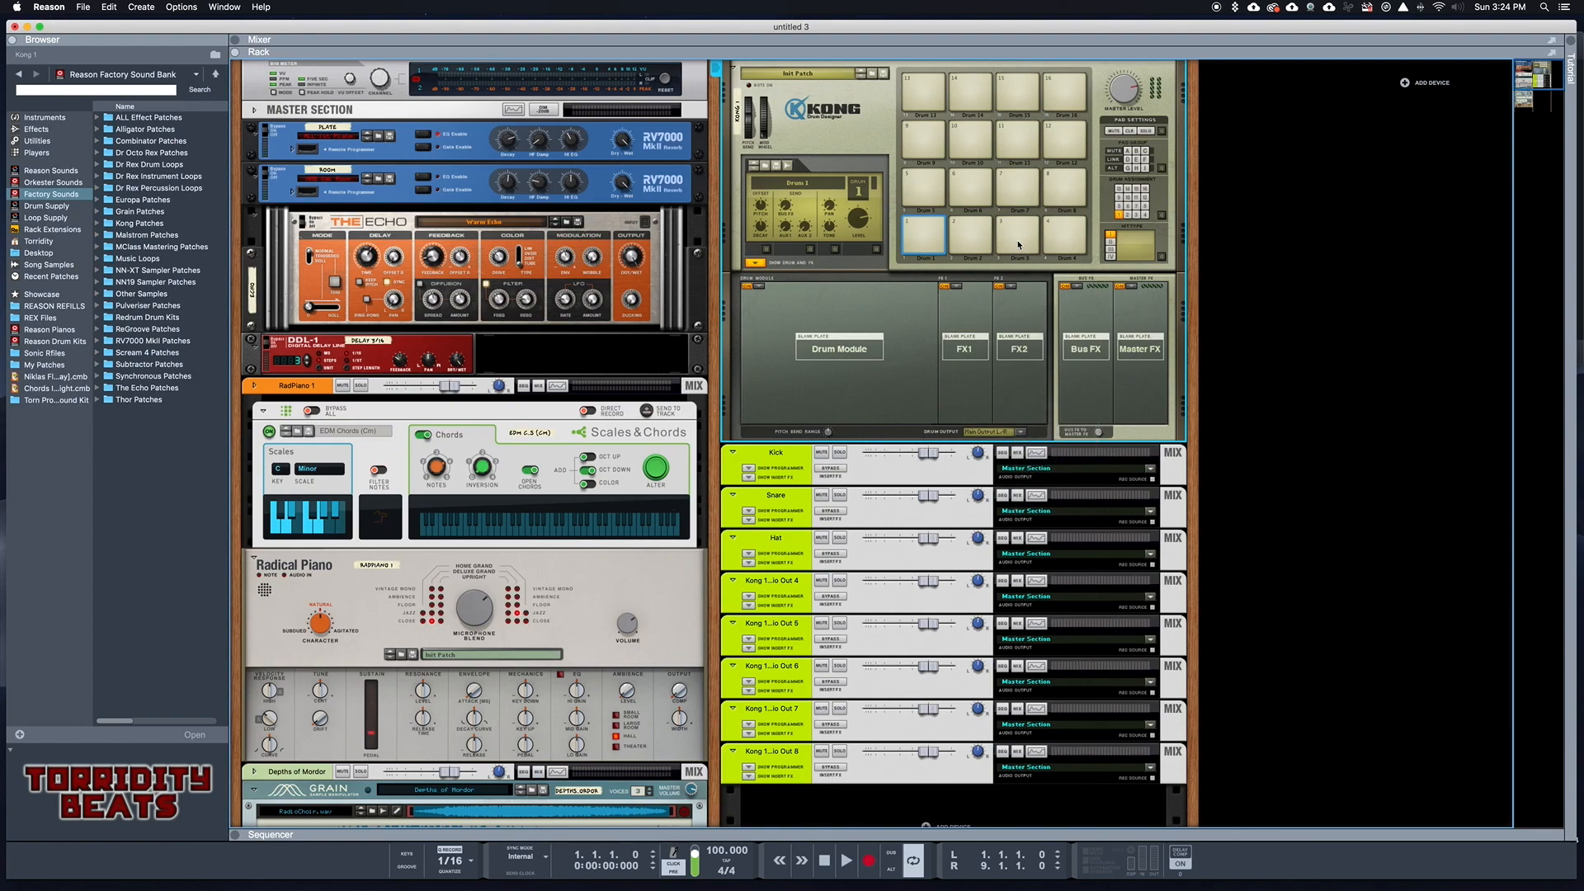
pyautogui.press('Tab')
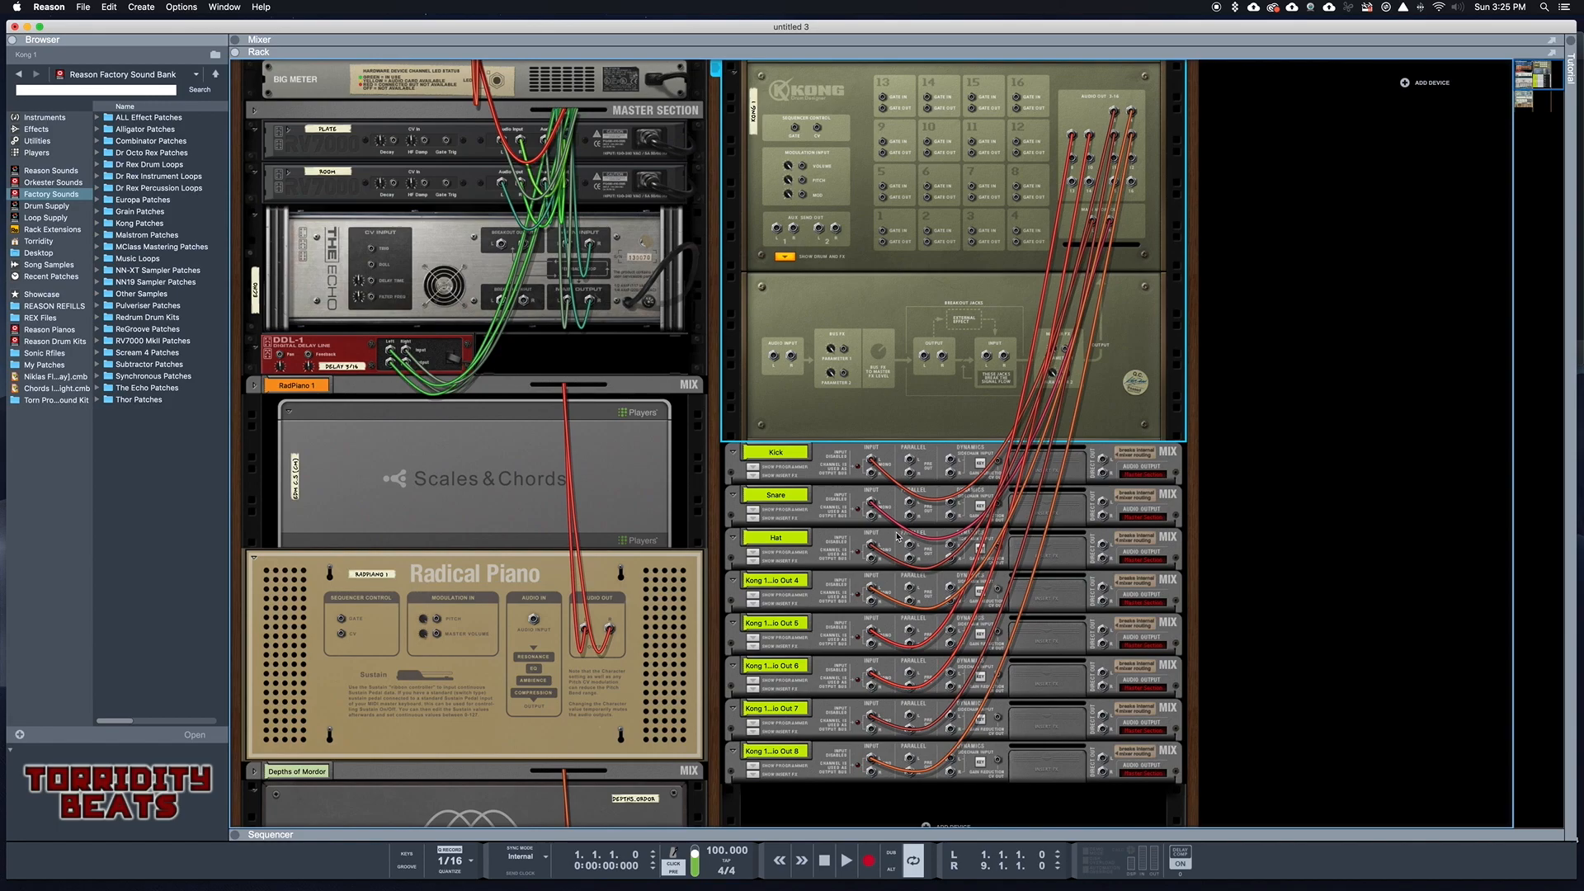
pyautogui.press('Tab')
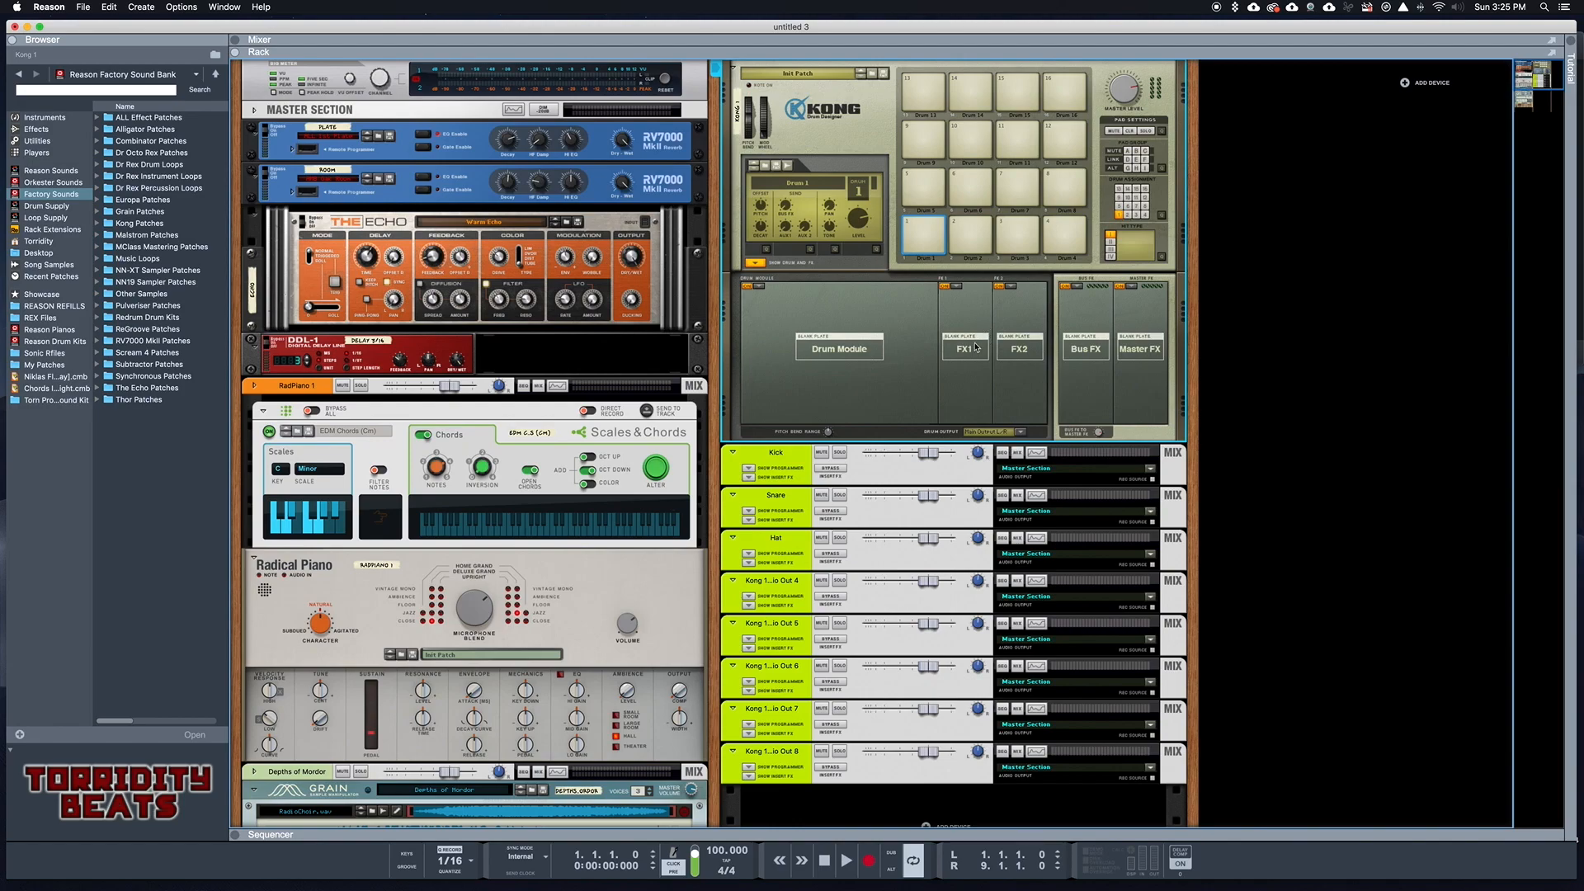
# Route Kong's Drum 6 and Drum 5 pads to drum output 5-6.
pyautogui.click(929, 182)
pyautogui.click(963, 183)
pyautogui.click(1020, 431)
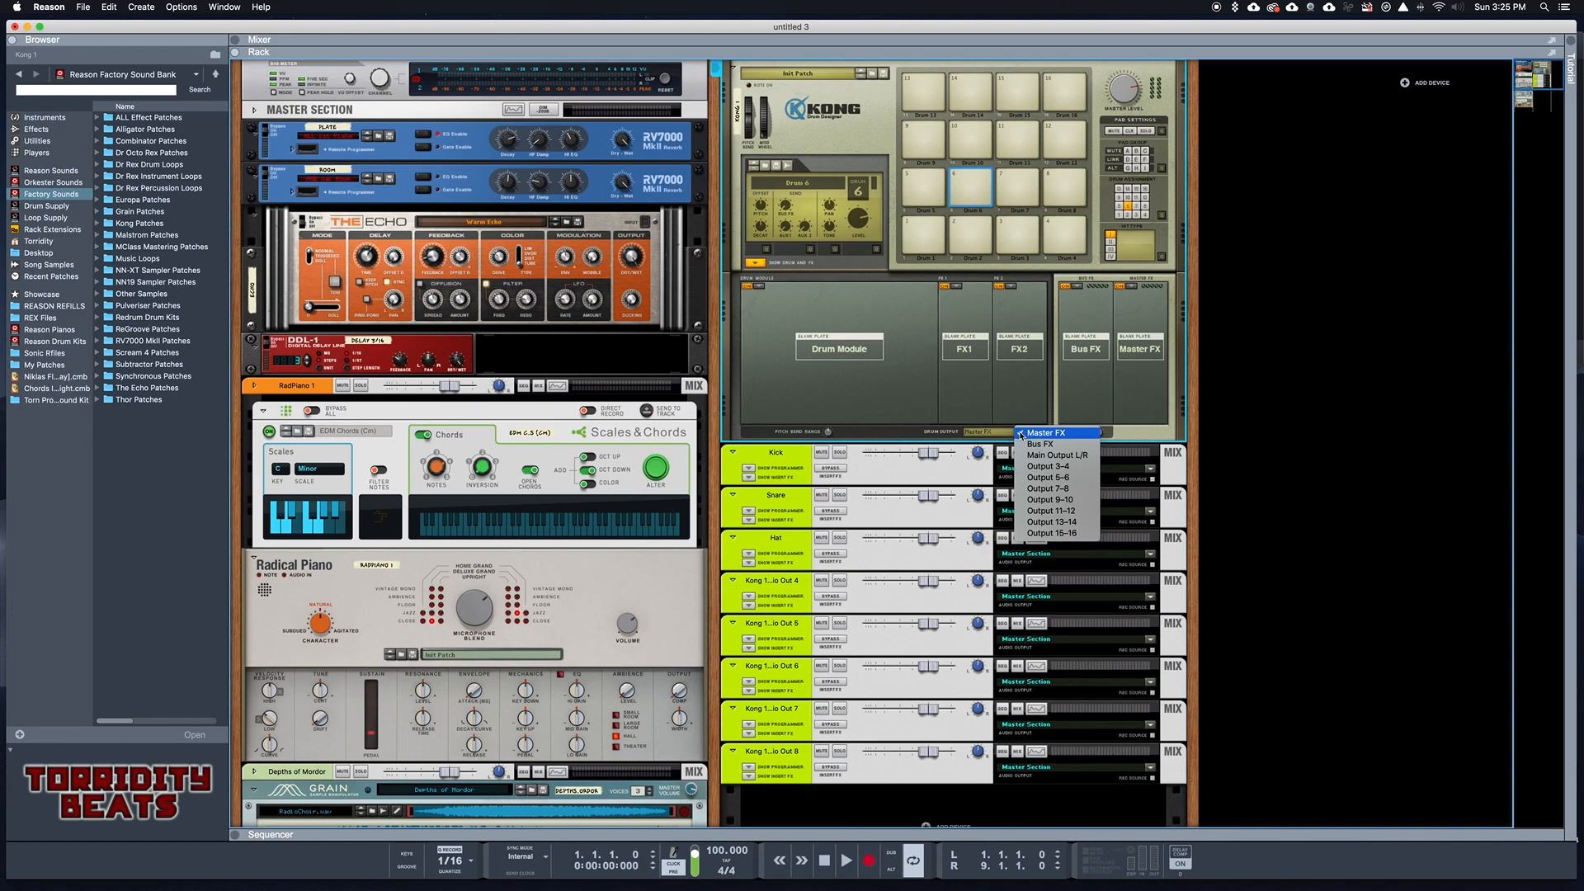
pyautogui.click(1041, 478)
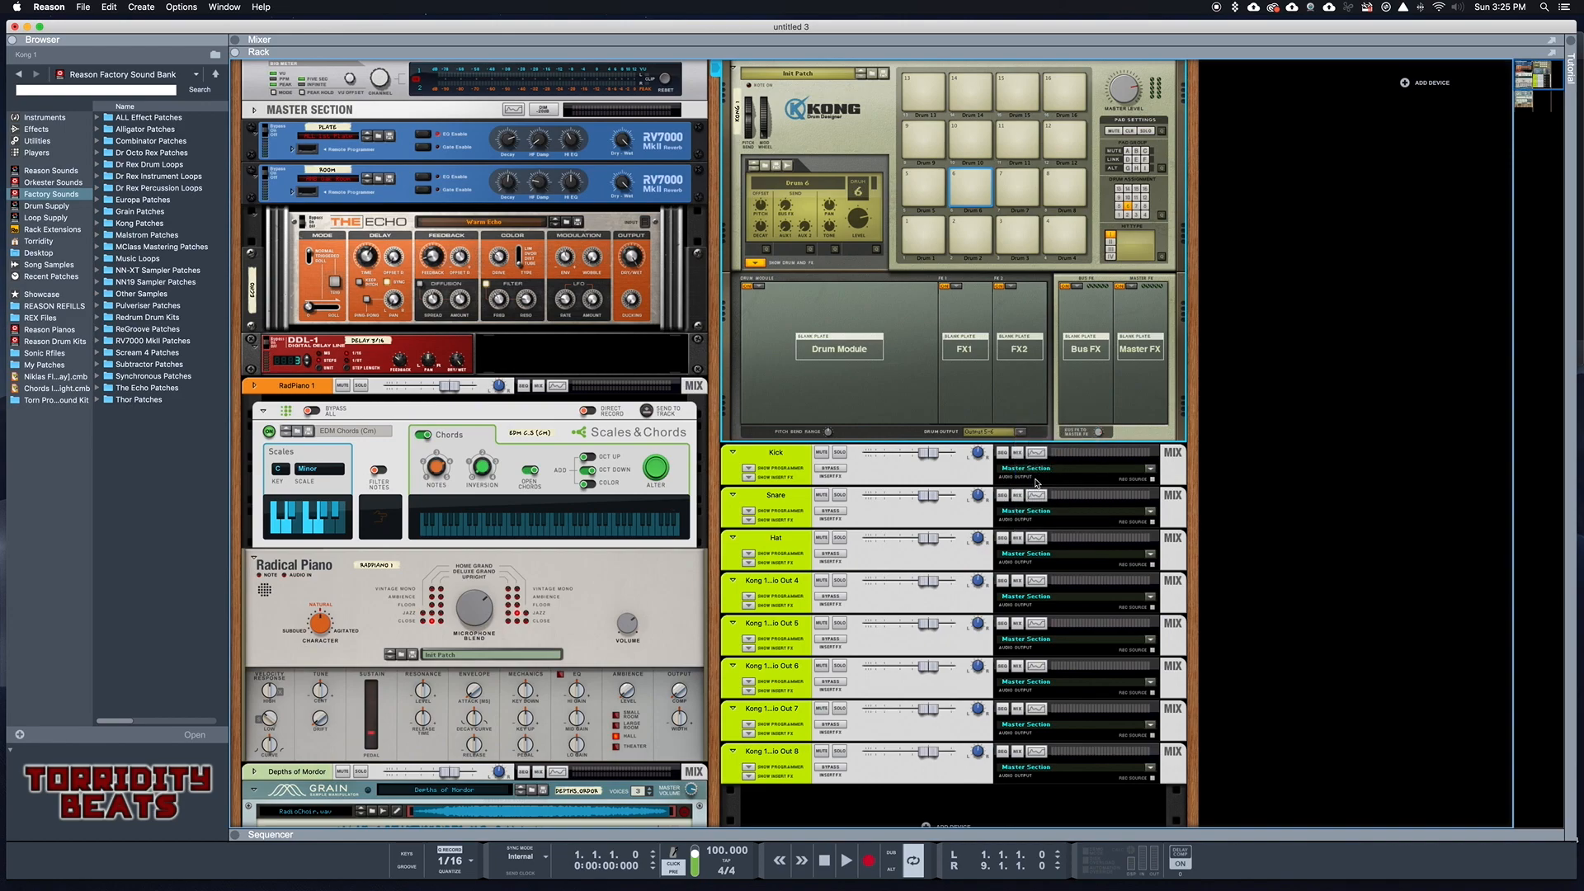
pyautogui.click(922, 187)
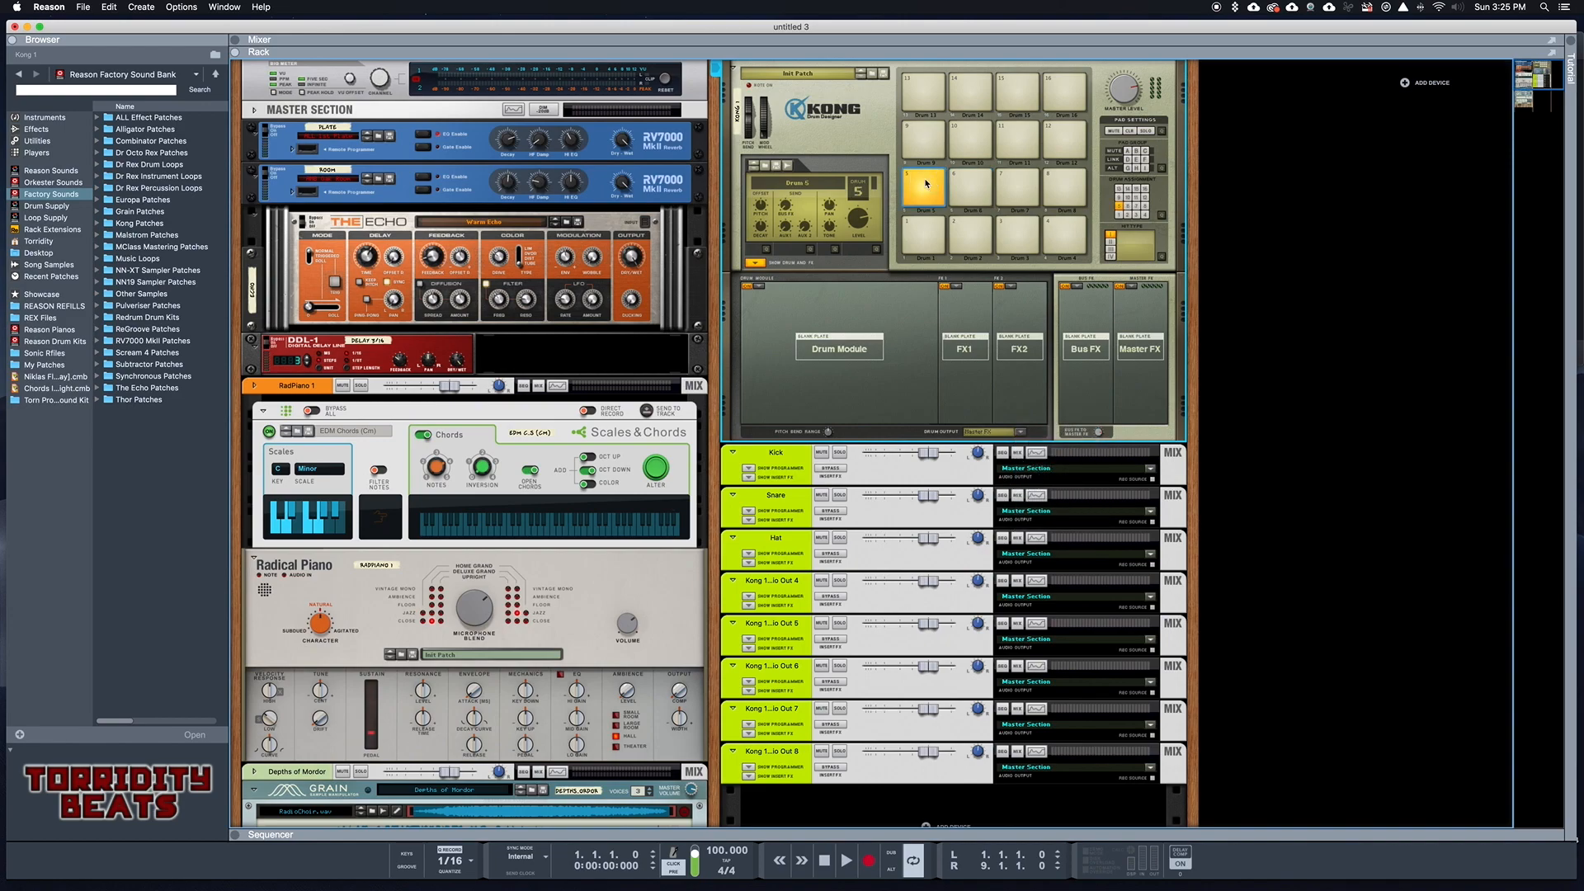
pyautogui.click(1020, 432)
pyautogui.click(1043, 477)
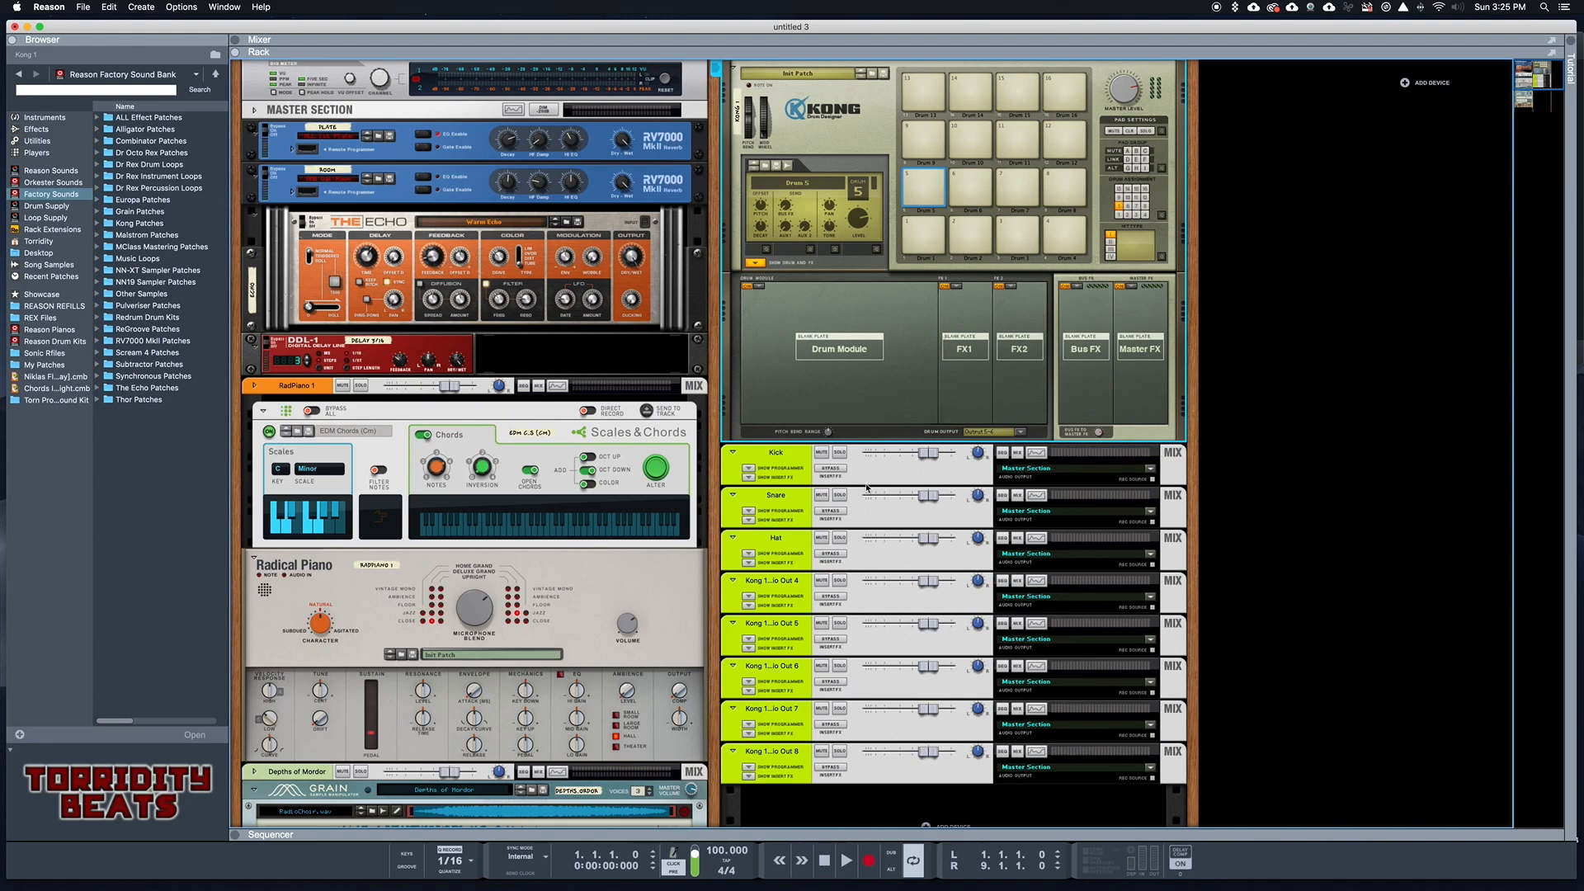
# Lower the Snare, Hat and fourth Kong output channel faders slightly, and view the Snare channel's Spectrum EQ before closing it.
pyautogui.moveTo(927, 583); pyautogui.dragTo(911, 495)
pyautogui.click(925, 542)
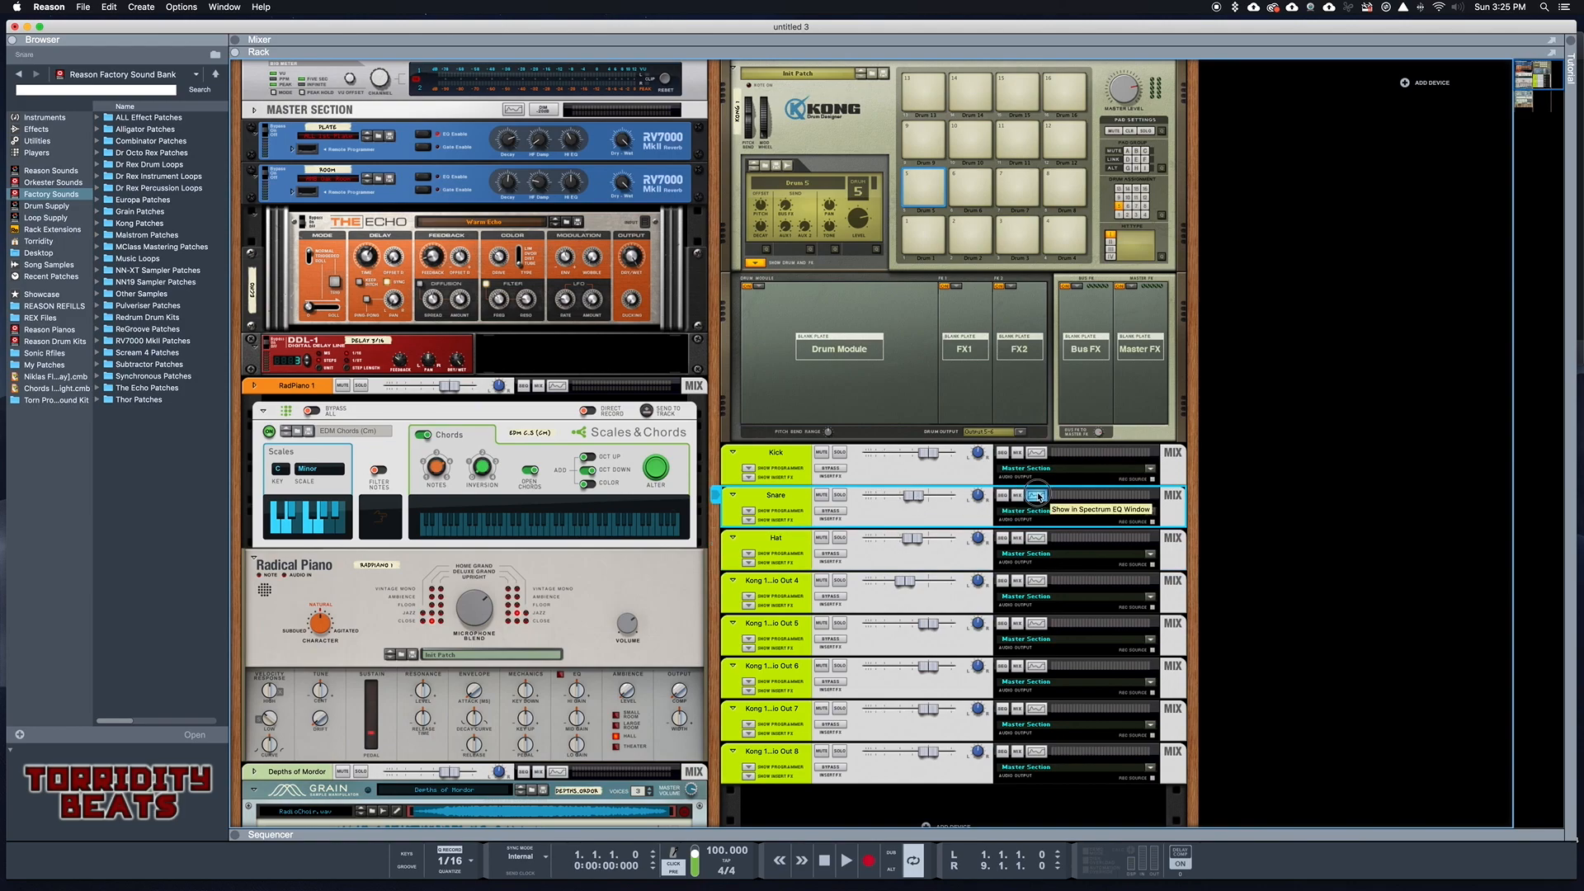
pyautogui.click(1036, 496)
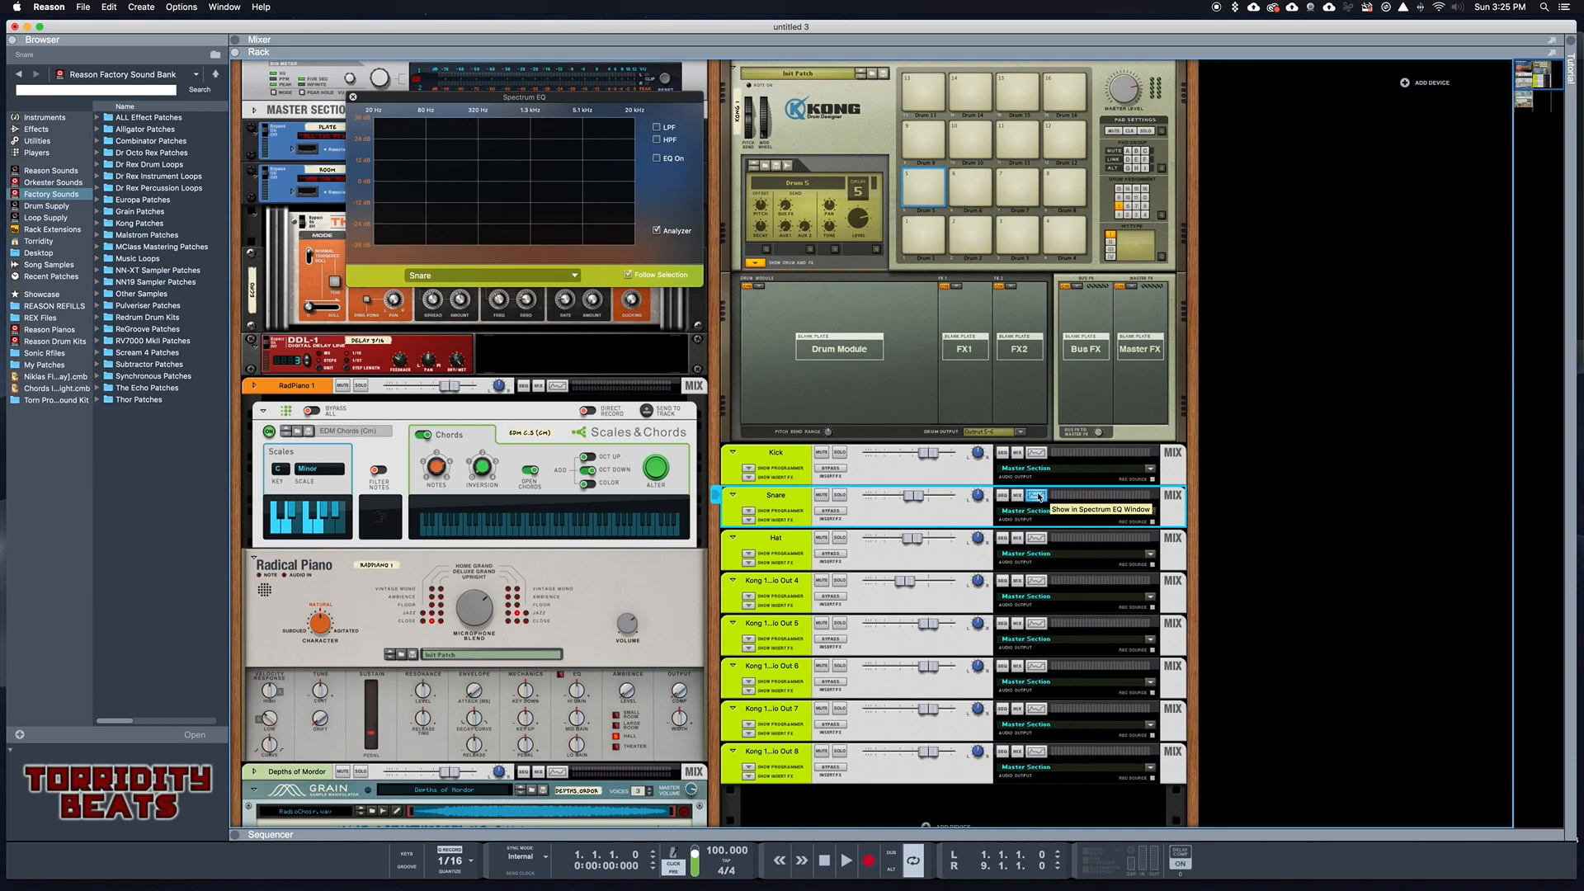
pyautogui.click(353, 98)
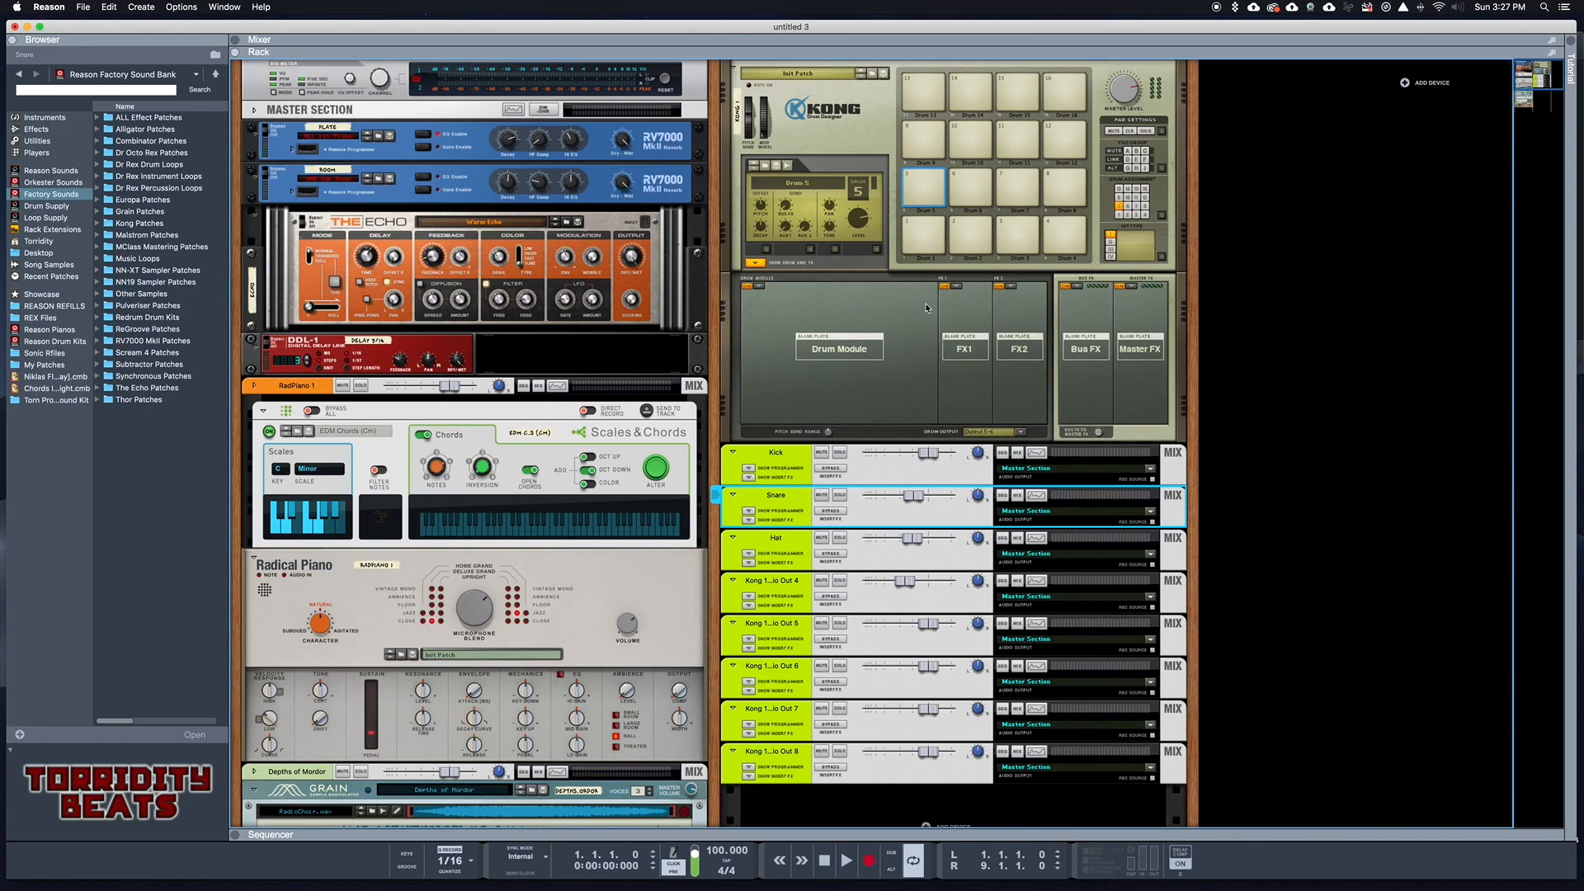
# Select Kong's Drum 1 pad.
pyautogui.click(922, 258)
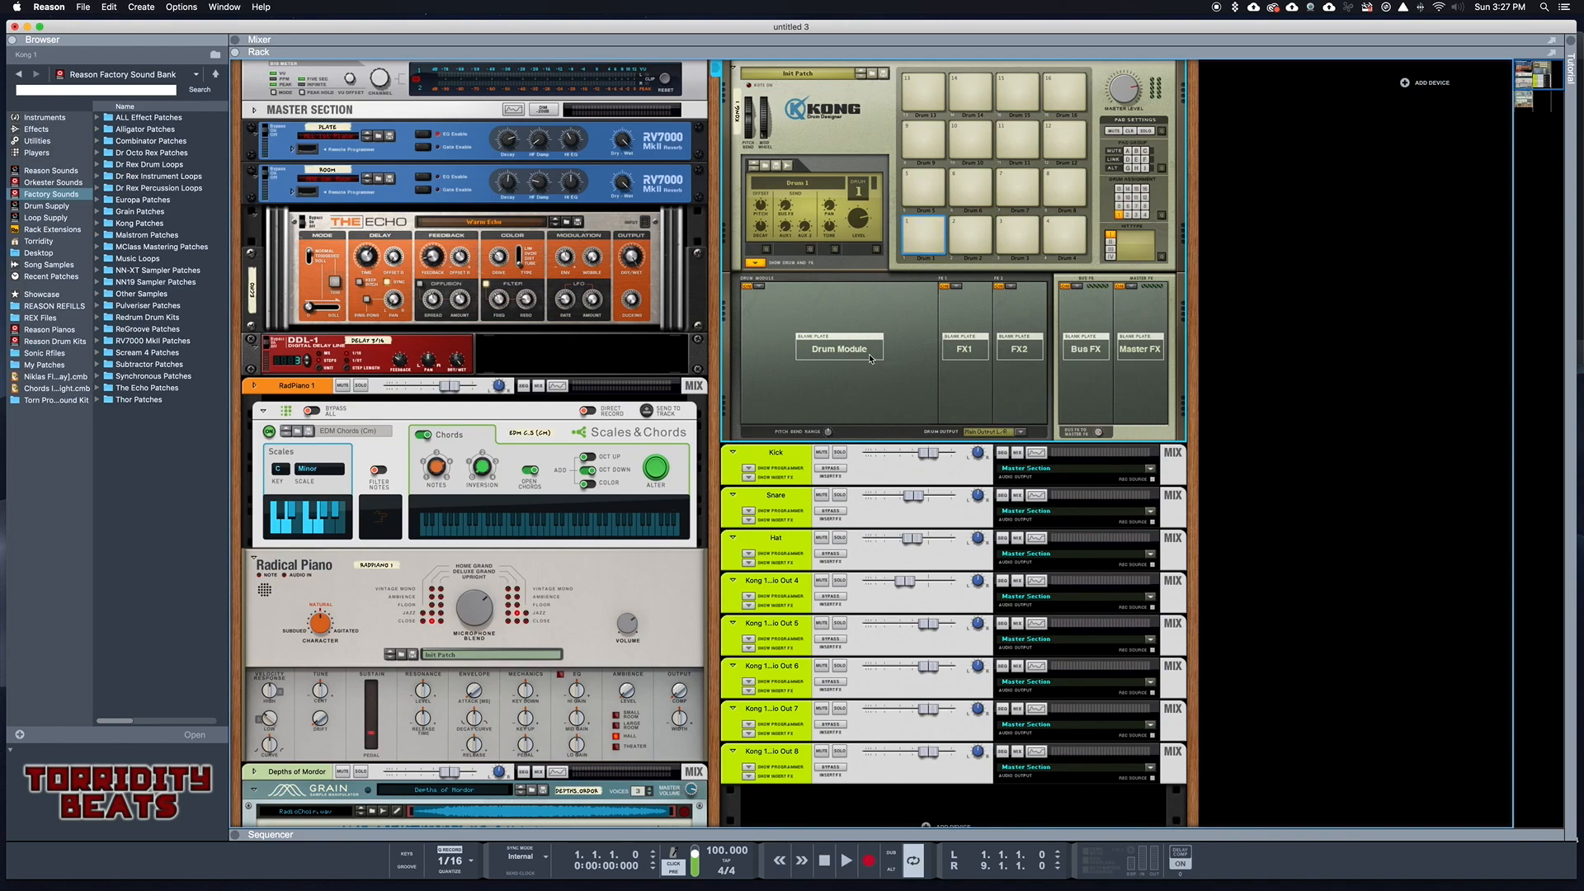